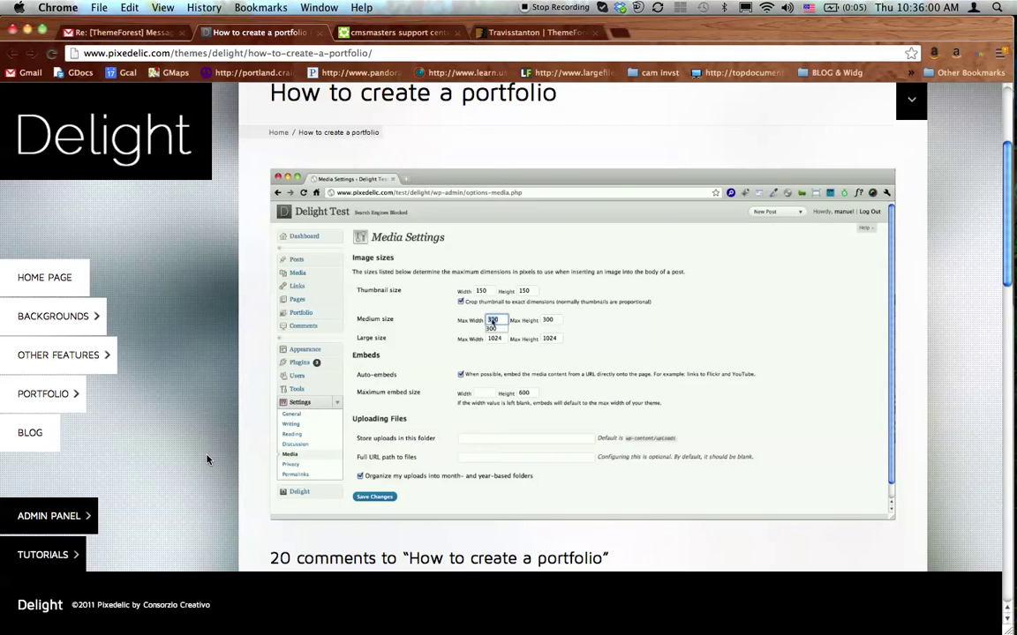
# - Pause the portfolio tutorial video and switch to the WordPress dashboard in Firefox
pyautogui.moveTo(265, 448)
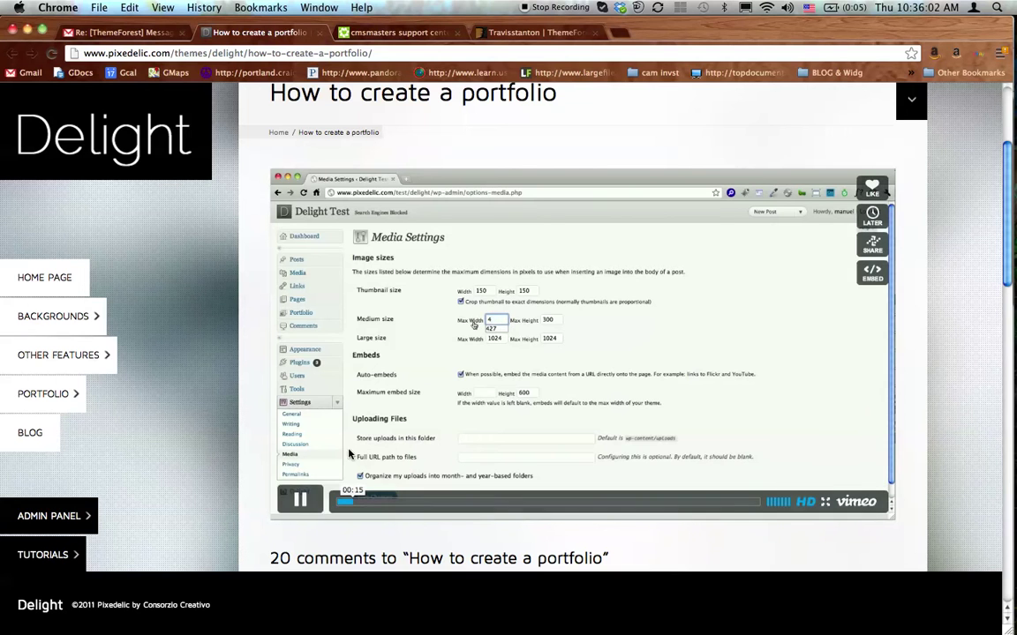
pyautogui.press('super+Tab')
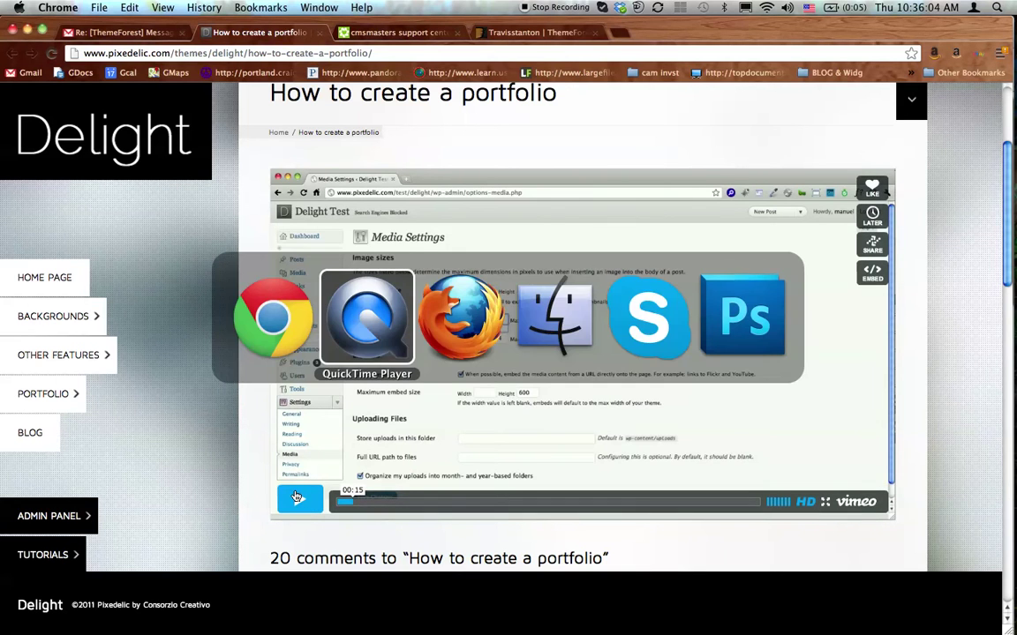
pyautogui.press('super+Tab')
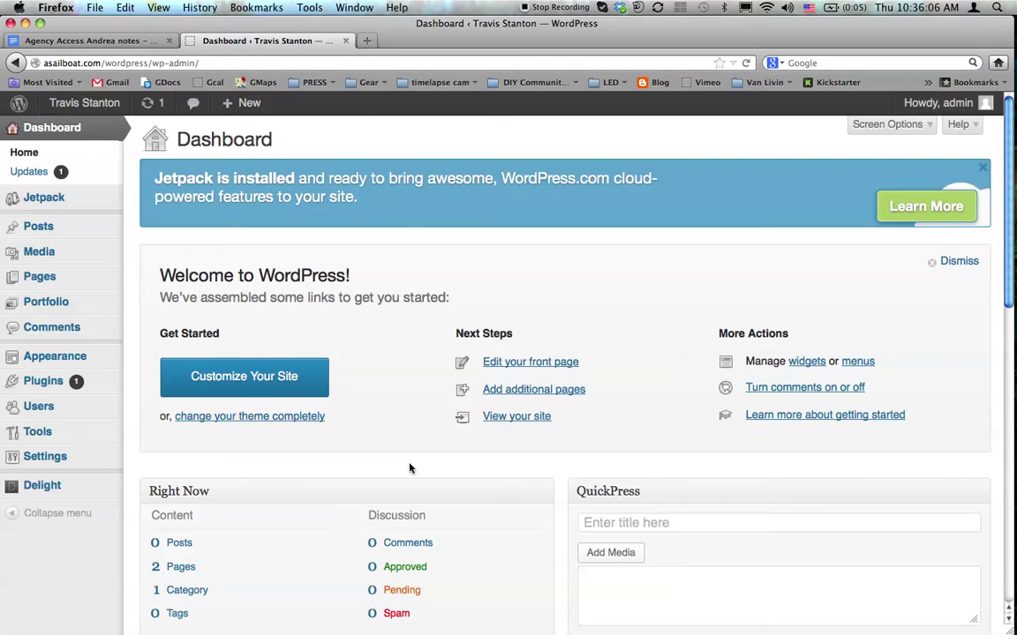
# - Open the Delight theme's admin page, then go to the Media settings
pyautogui.moveTo(53, 255)
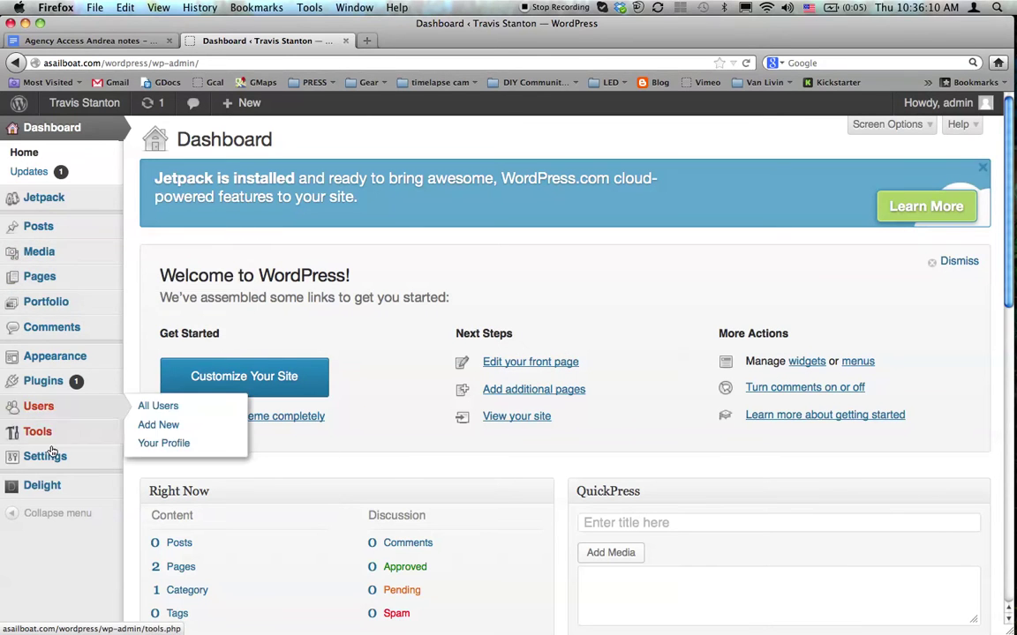
pyautogui.click(52, 489)
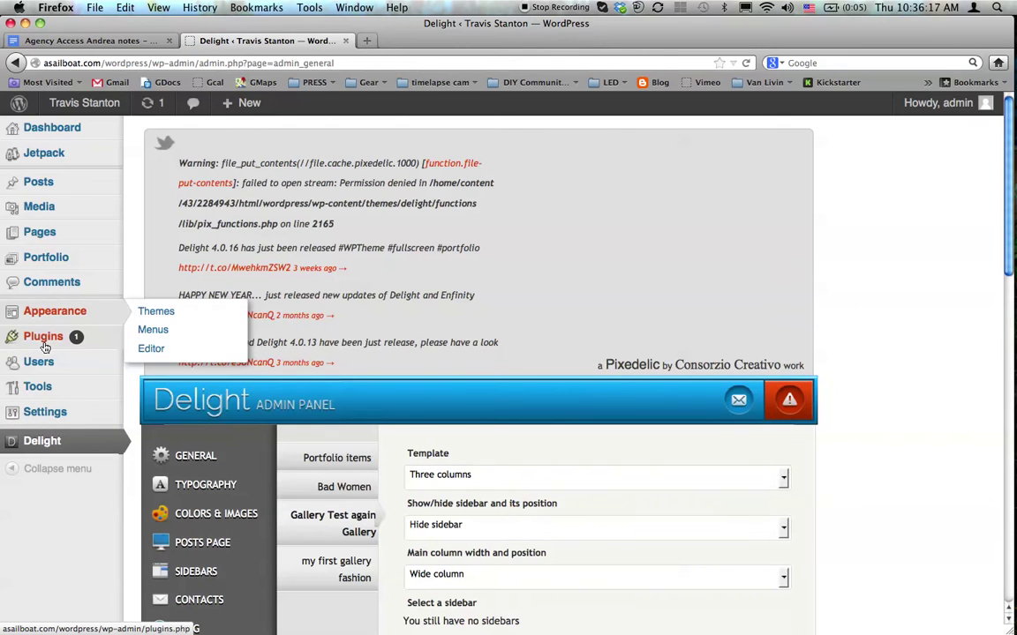
pyautogui.moveTo(43, 358)
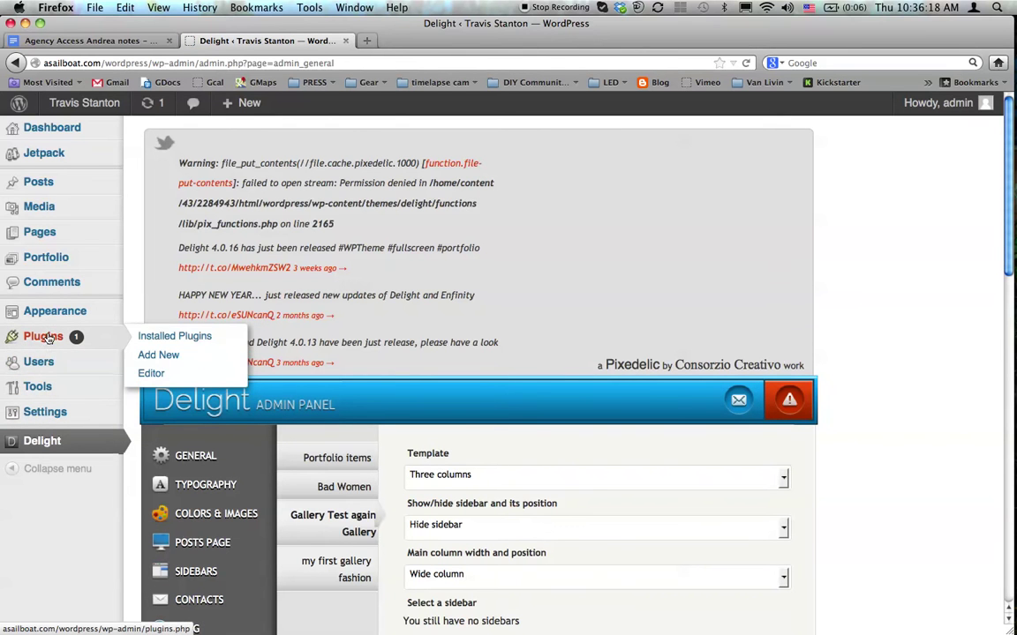
pyautogui.moveTo(39, 414)
pyautogui.click(161, 487)
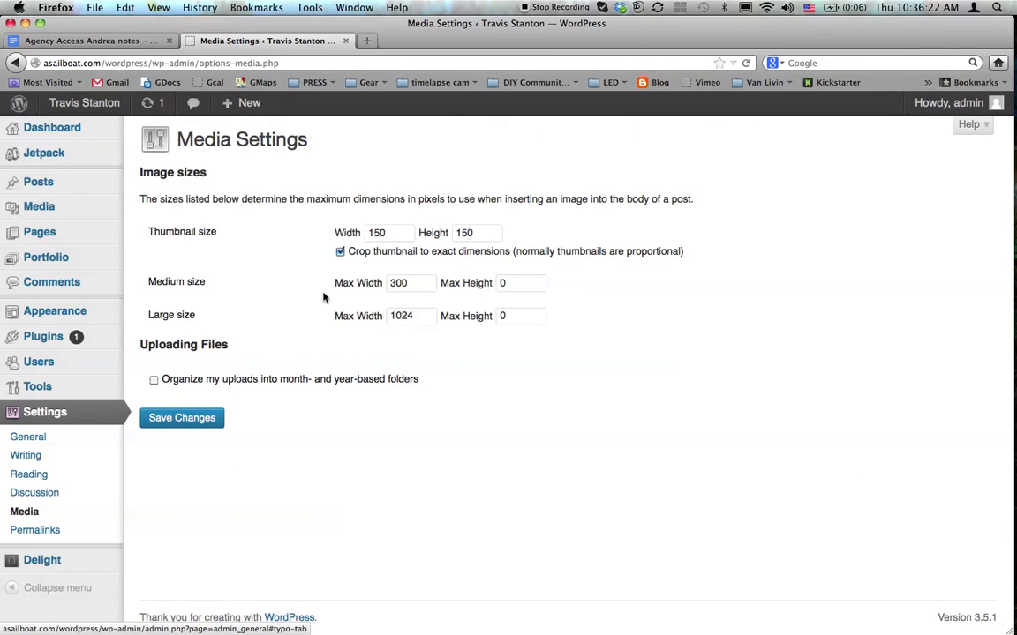
# - Check the medium and large image size fields and save the media settings
pyautogui.click(415, 284)
pyautogui.click(412, 316)
pyautogui.click(503, 315)
pyautogui.click(203, 419)
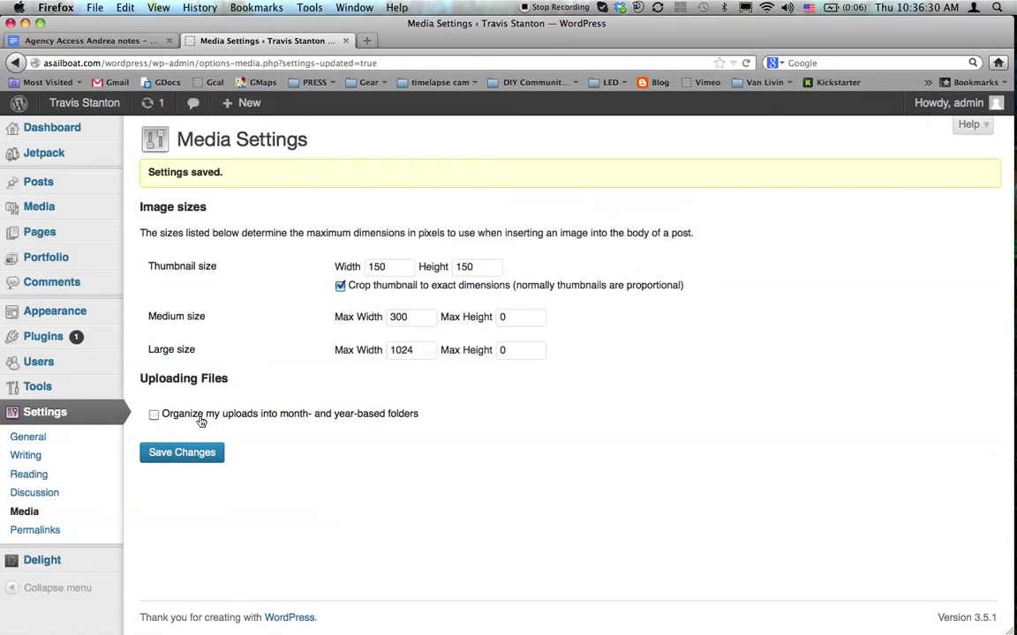
# - Switch to Chrome, play the tutorial video to check its media sizes, pause it and return to Firefox
pyautogui.press('super+Tab')
pyautogui.click(300, 500)
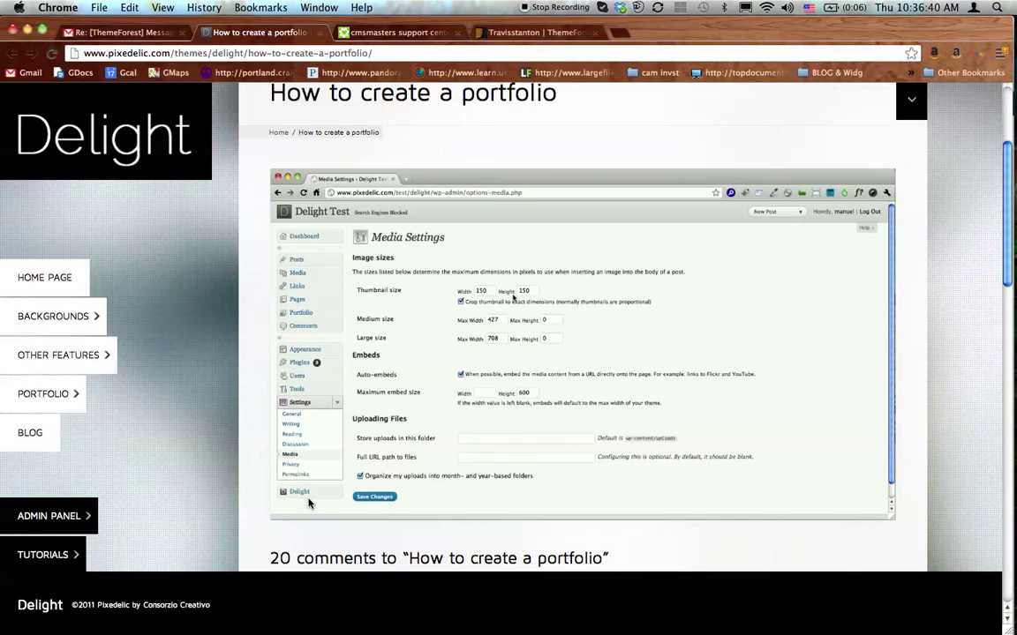
pyautogui.click(302, 499)
pyautogui.press('super+Tab')
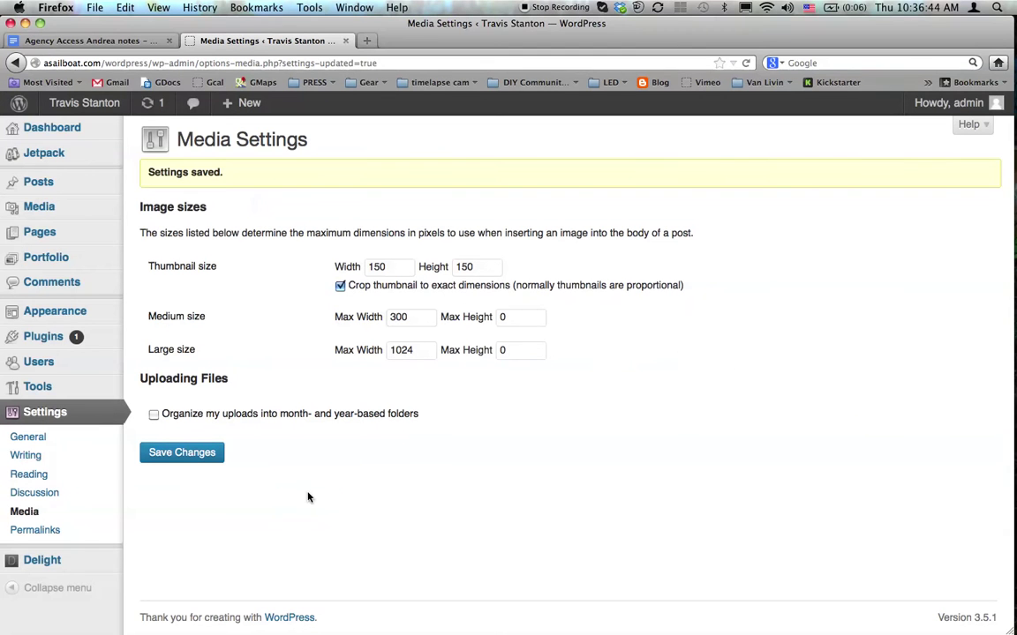
# - Set the medium size's max width to 427 and the large size's to 708, and save the media settings
pyautogui.doubleClick(396, 316)
pyautogui.write('427')
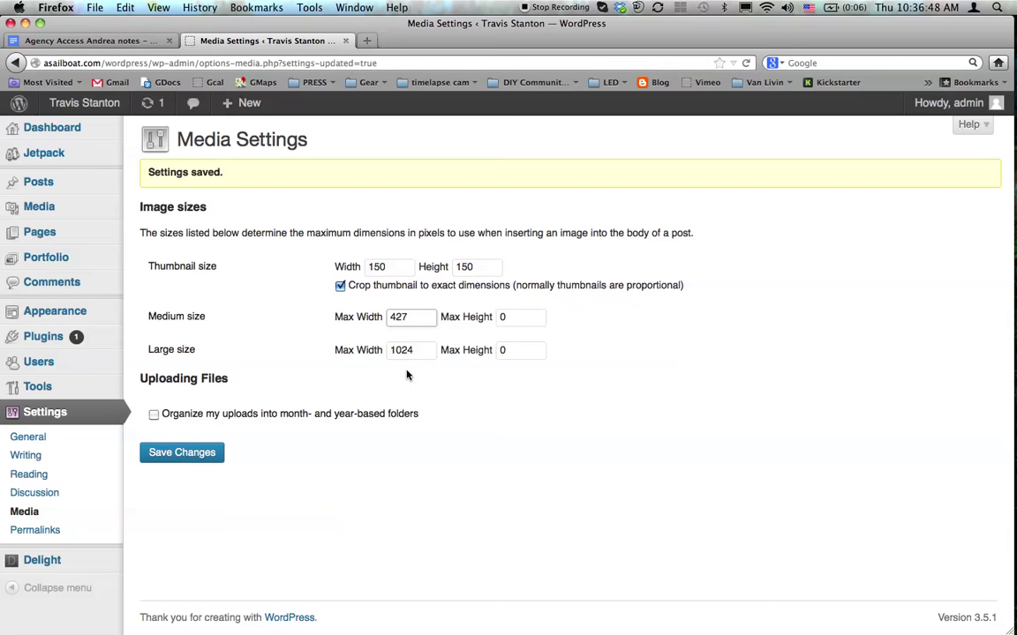
pyautogui.doubleClick(408, 352)
pyautogui.write('708')
pyautogui.click(208, 454)
# - Switch to Chrome, watch the tutorial's part on adding a portfolio item and image, pause it and return to Firefox
pyautogui.press('super+Tab')
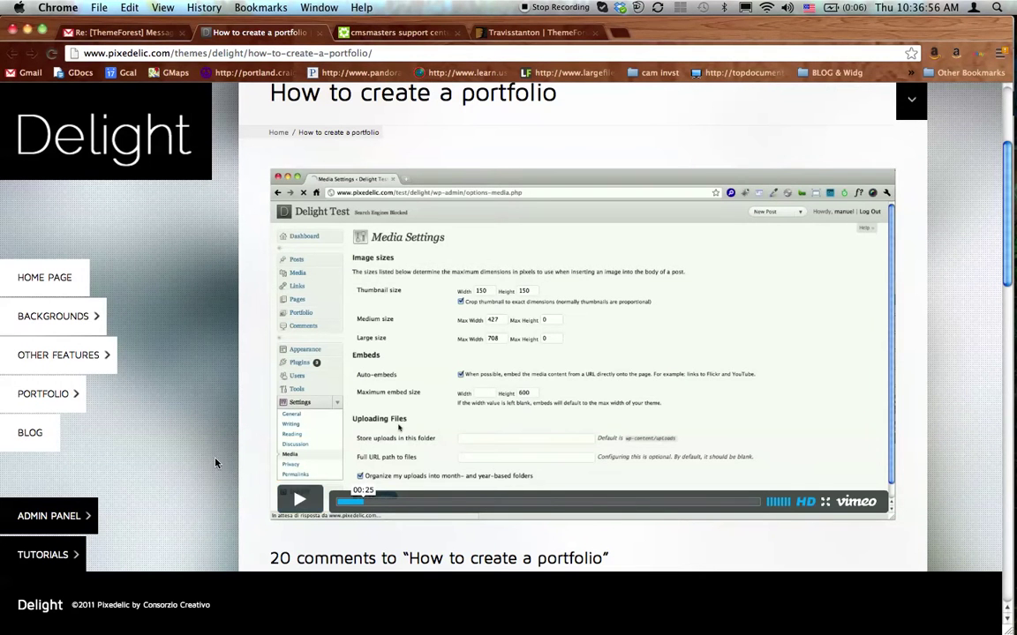
pyautogui.click(298, 503)
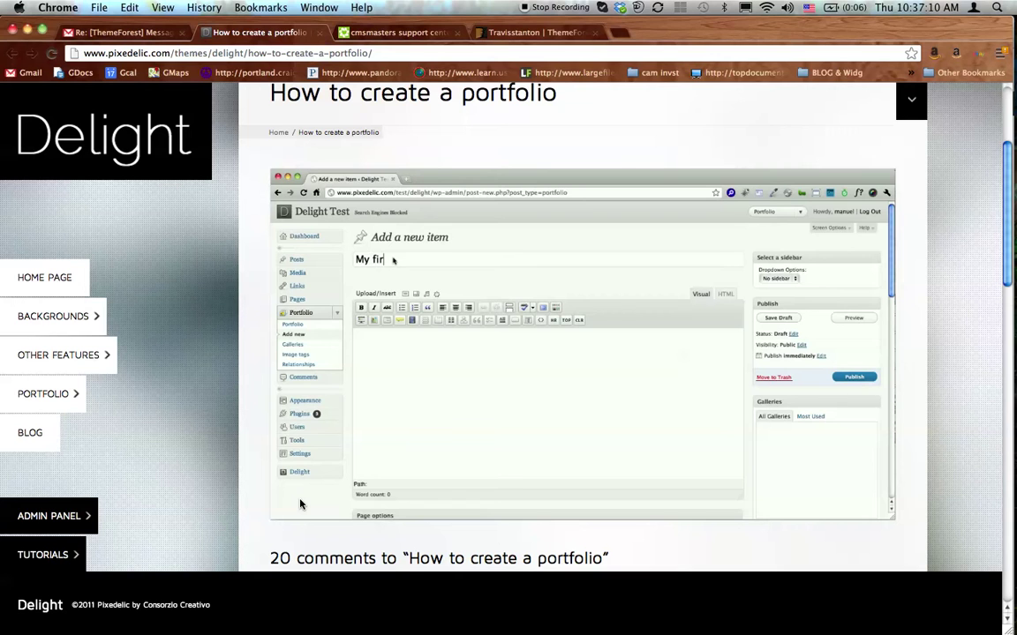
pyautogui.moveTo(292, 497)
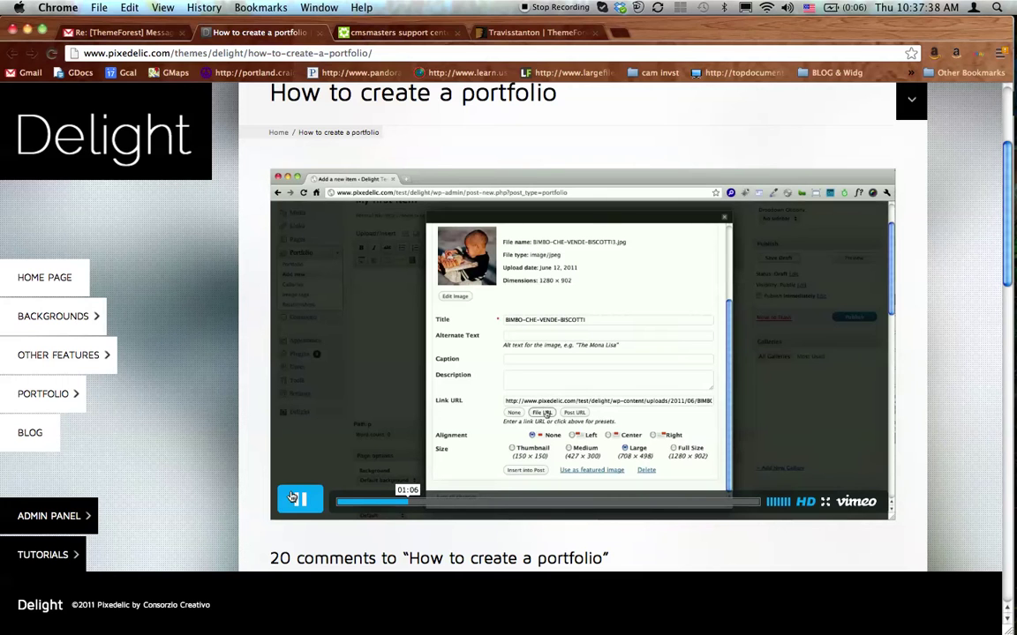
pyautogui.click(293, 497)
pyautogui.press('super+Tab')
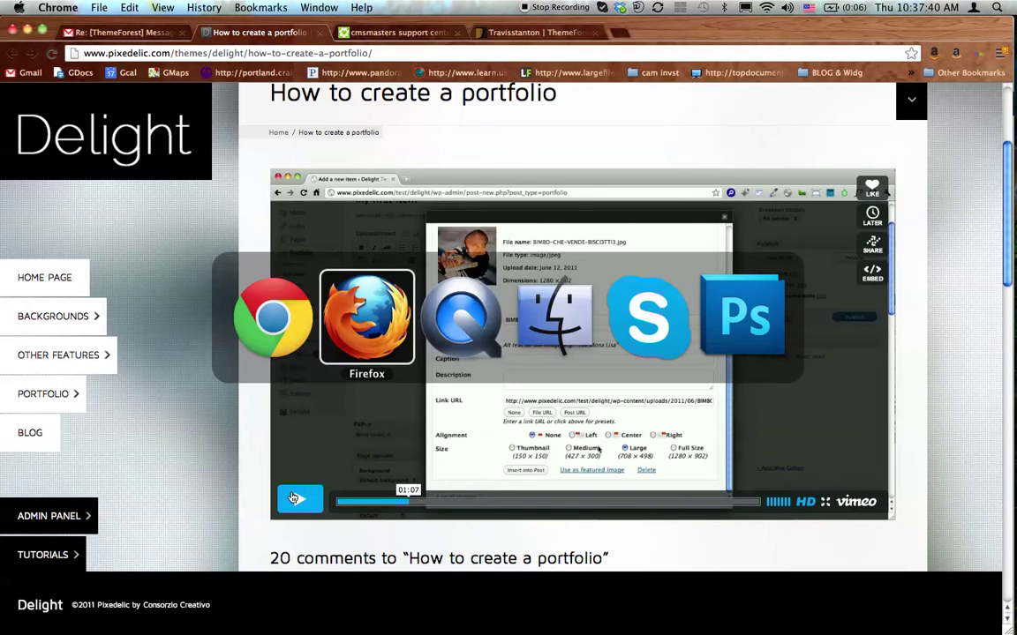
pyautogui.press('super+Tab')
pyautogui.click(366, 318)
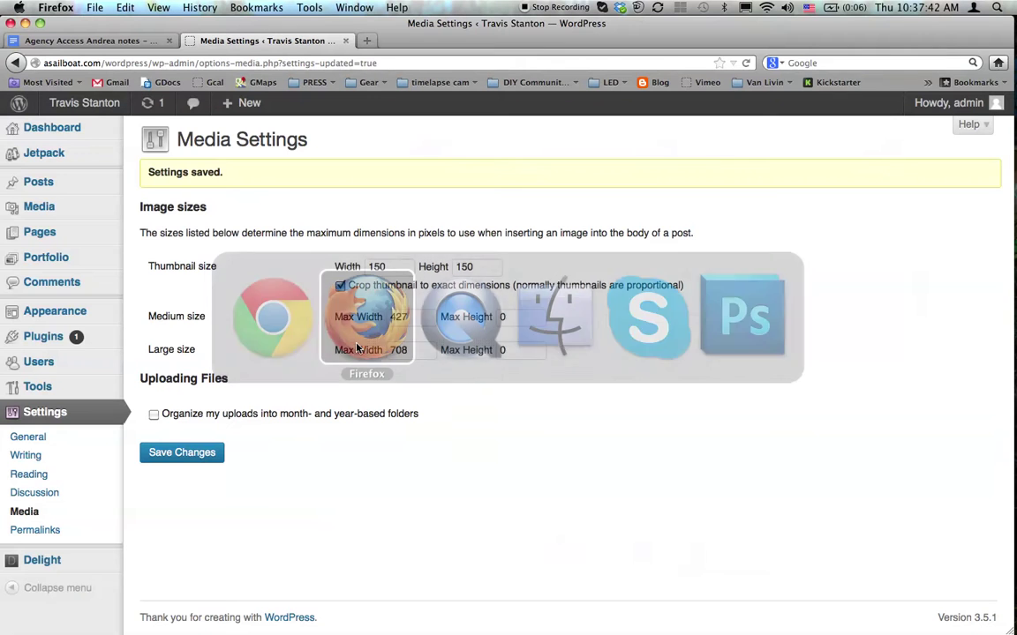
# - Add a new portfolio item titled "My First or 10th try"
pyautogui.moveTo(71, 229)
pyautogui.moveTo(72, 254)
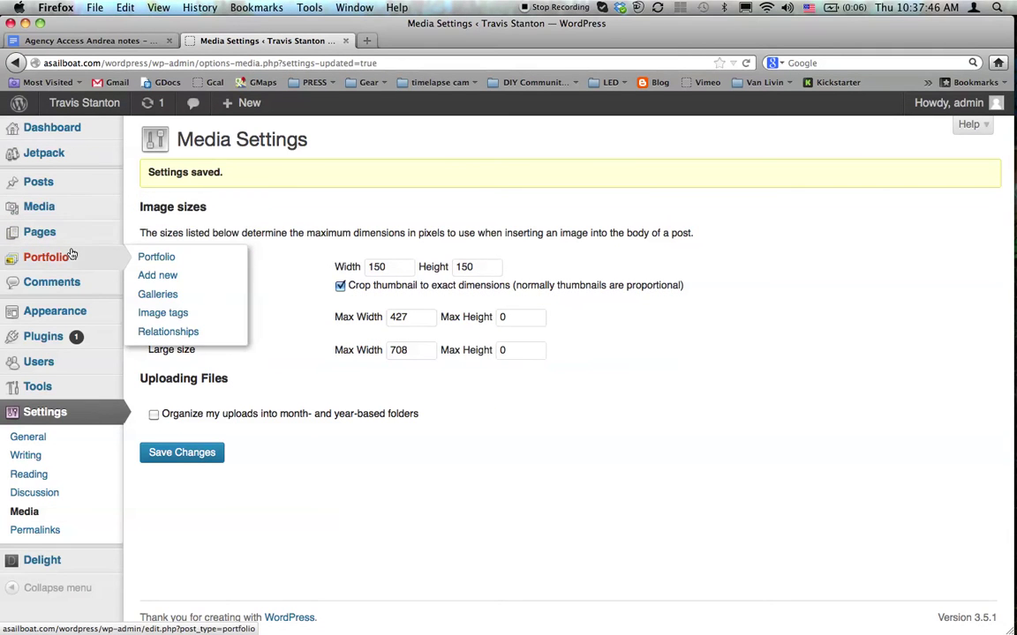
pyautogui.click(164, 276)
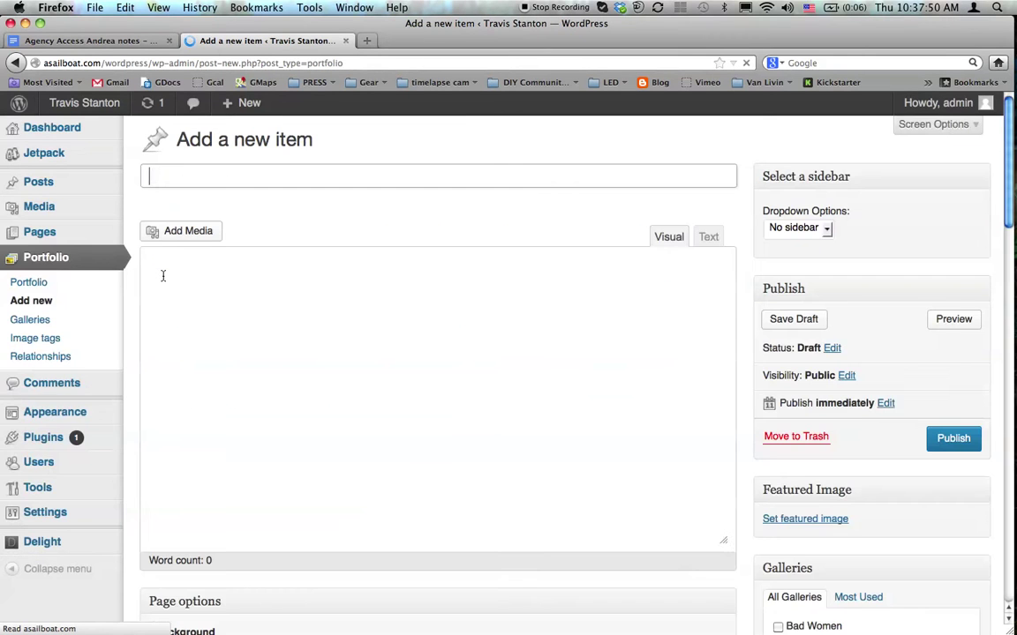
pyautogui.press('super+Tab')
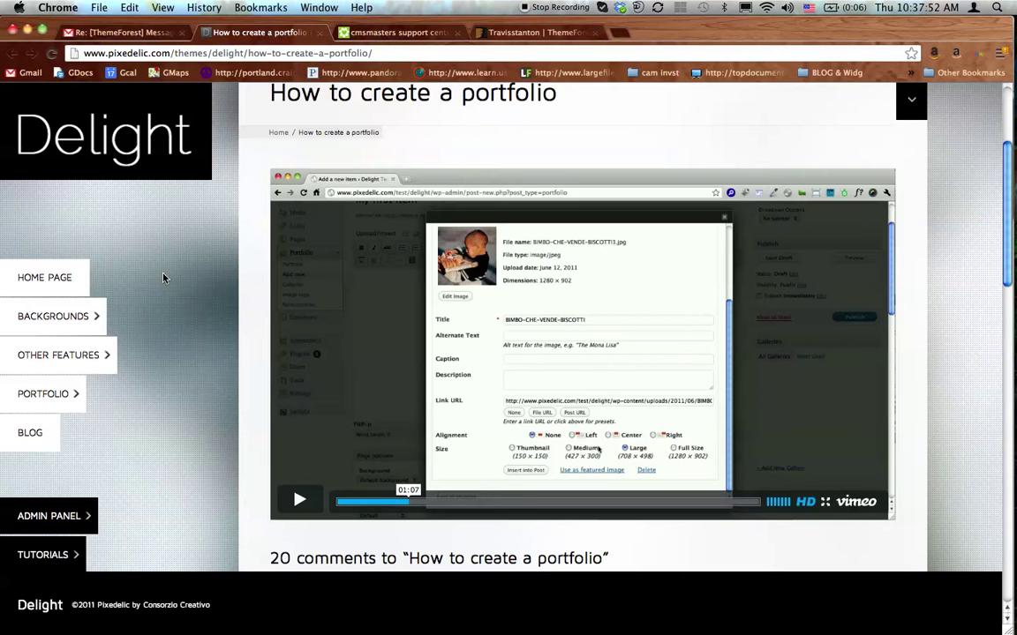
pyautogui.press('super+Tab')
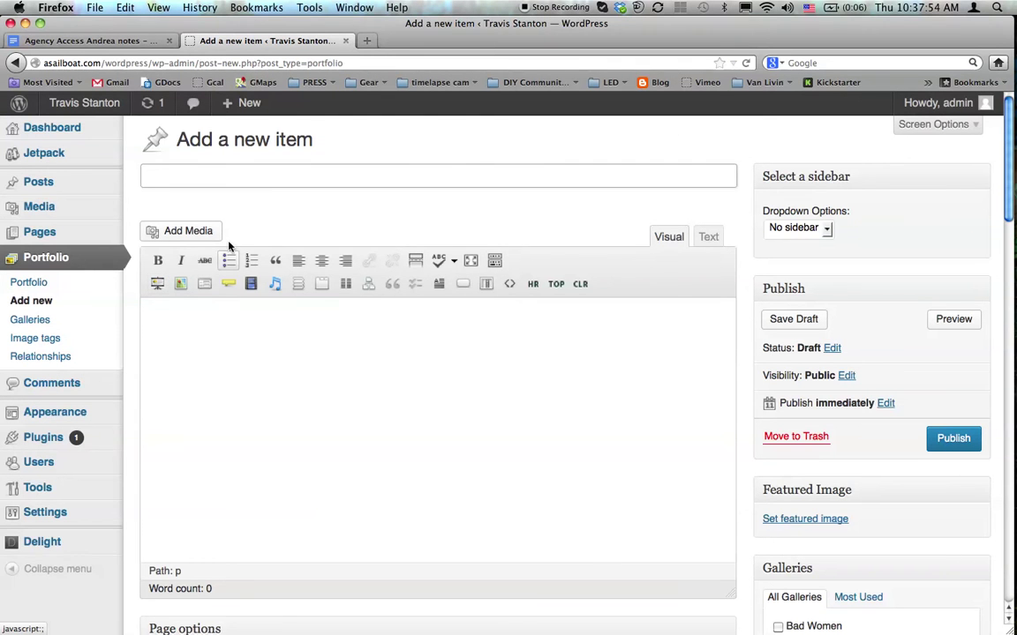
pyautogui.write('My')
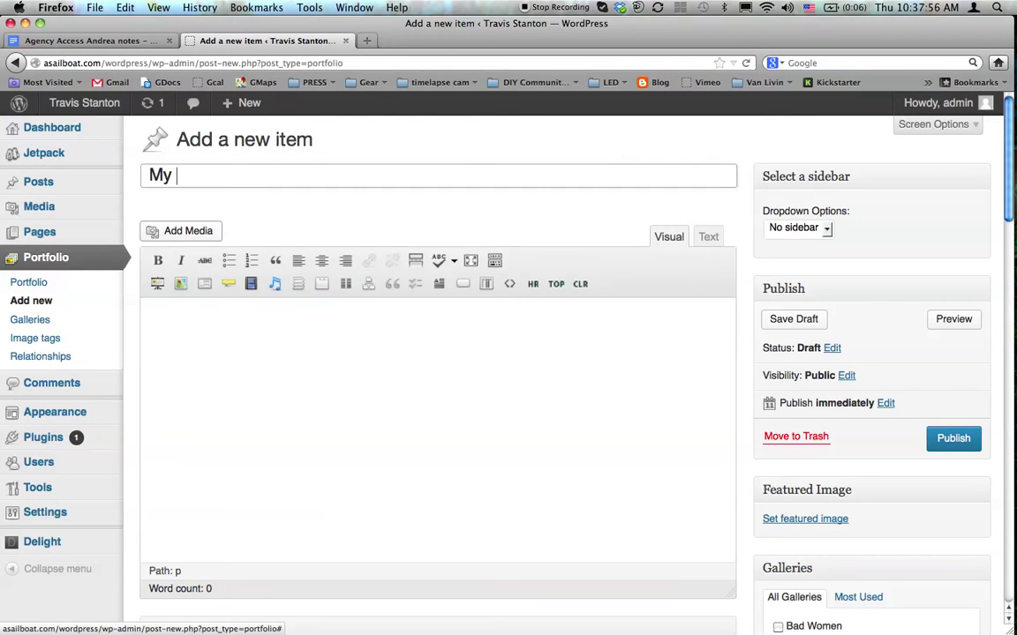
pyautogui.write(' First or ')
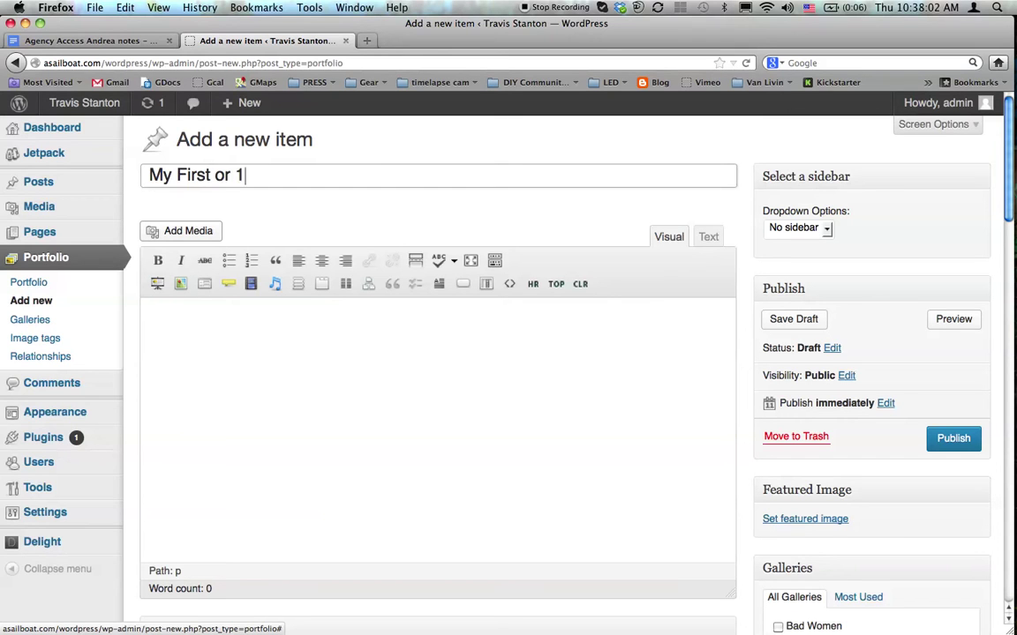
pyautogui.write('10th try')
# - Select seven photos from the media library for the item: three bicycle event shots, the "RACE?" sign, the blue scooter, the white sheet and the sofa
pyautogui.click(186, 232)
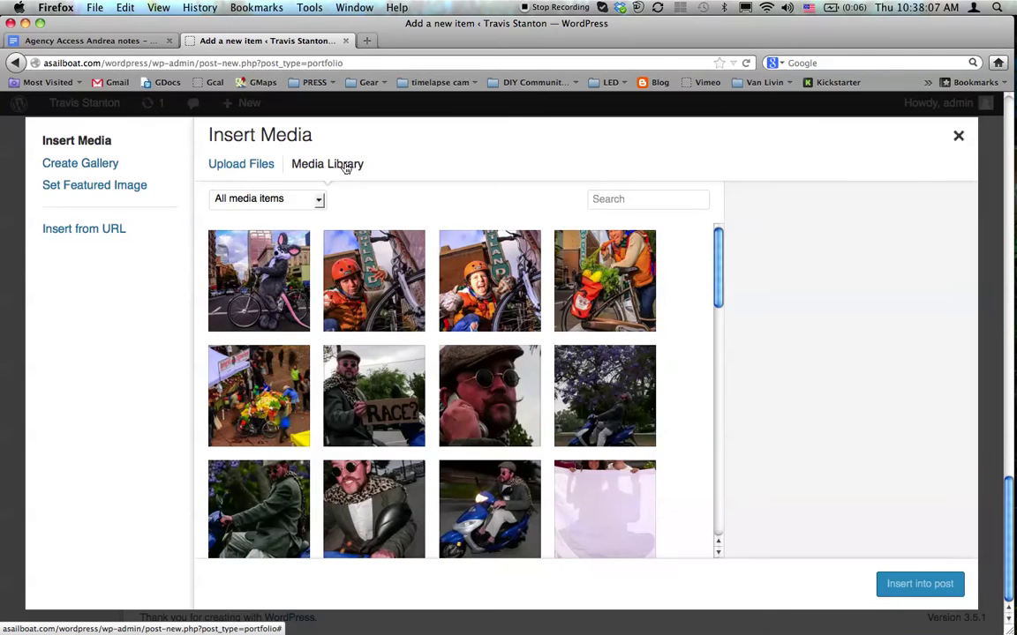
pyautogui.click(279, 302)
pyautogui.click(387, 279)
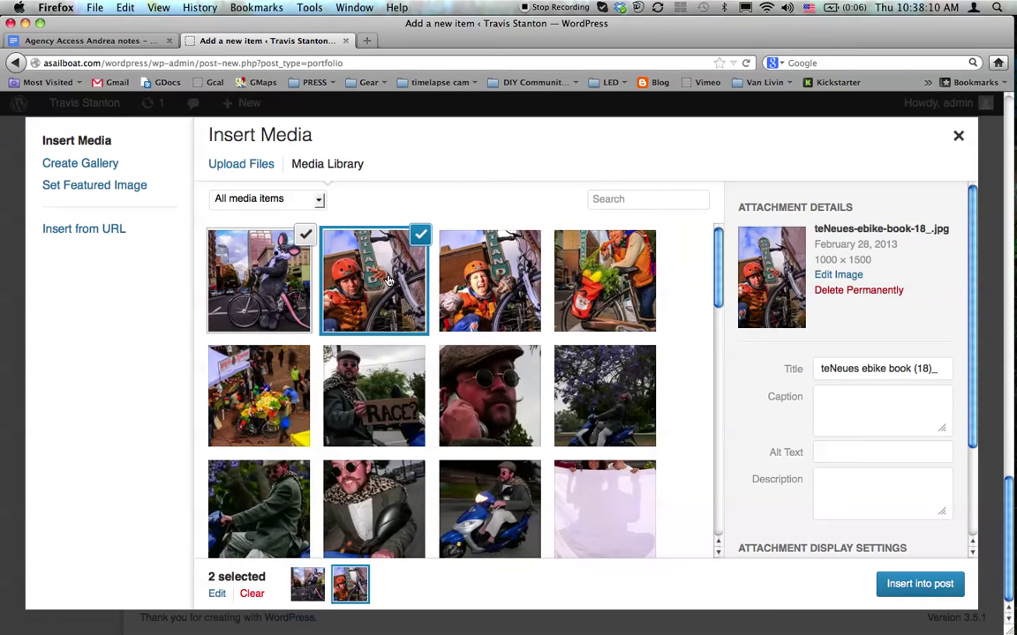
pyautogui.click(256, 402)
pyautogui.click(406, 404)
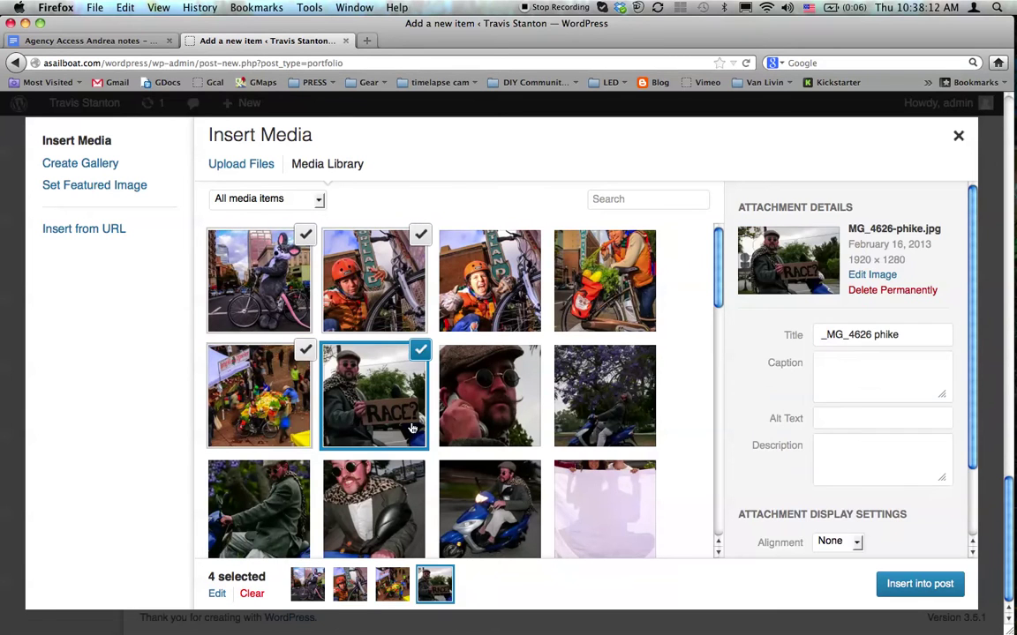
pyautogui.click(481, 498)
pyautogui.click(585, 501)
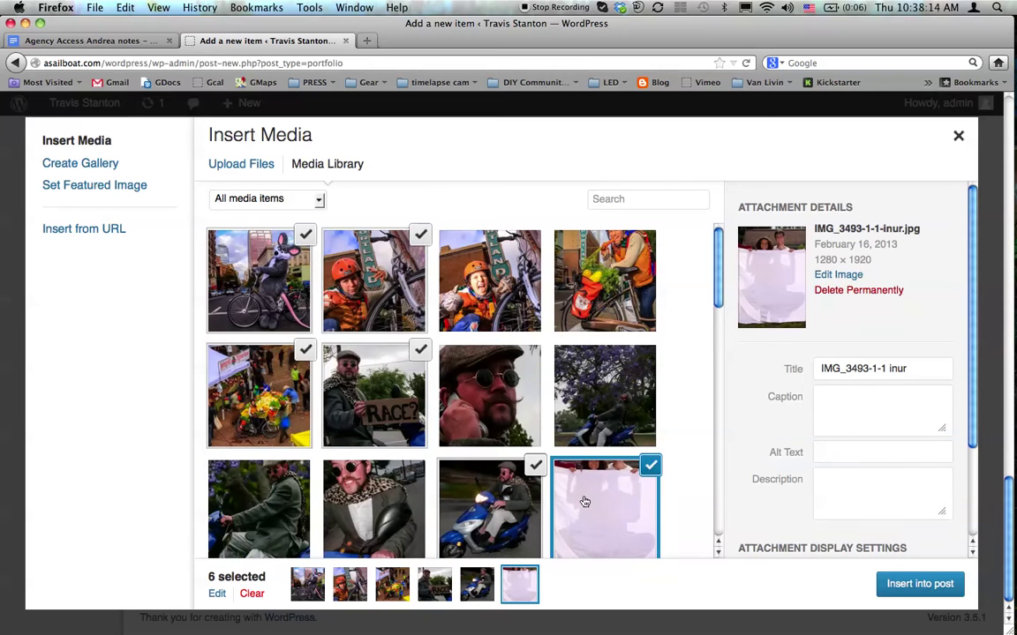
pyautogui.scroll(-2, 584, 499)
pyautogui.click(589, 530)
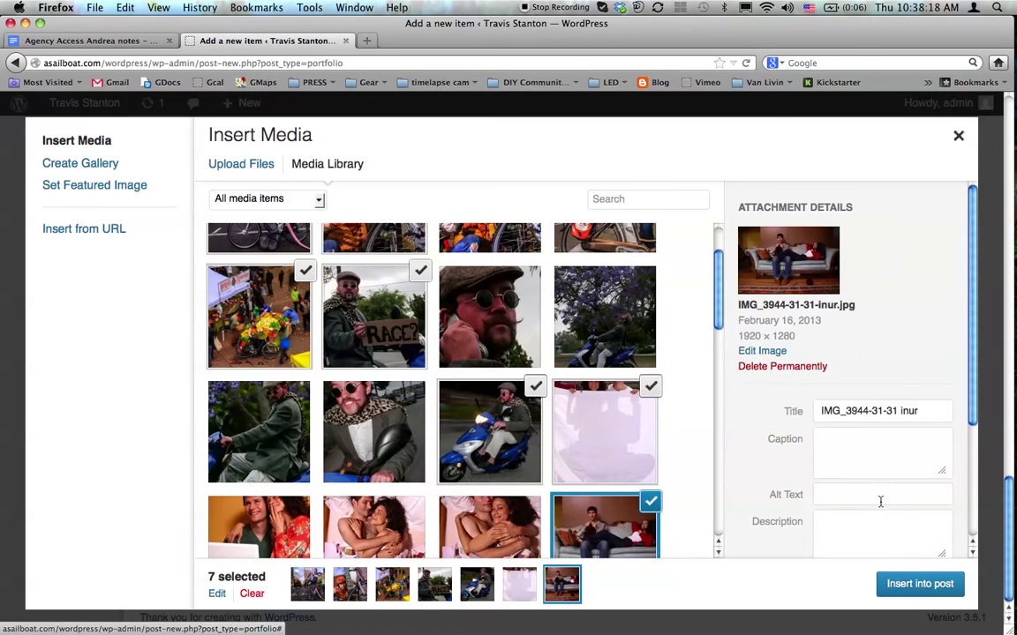
# - Check the sofa photo's display settings, then switch to Chrome to compare with the tutorial video and return to Firefox
pyautogui.scroll(-3, 880, 501)
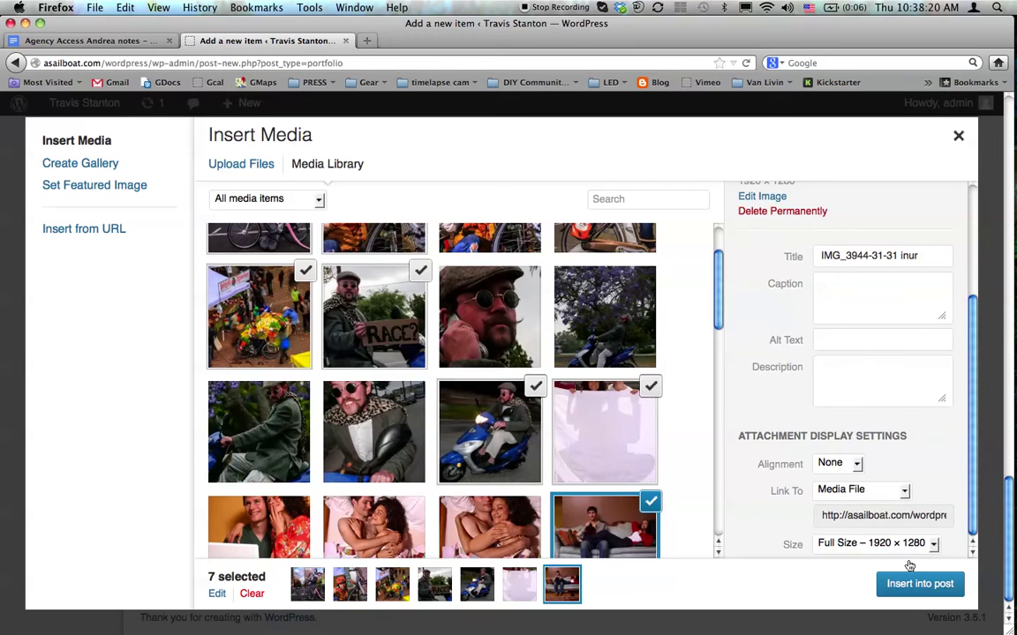
pyautogui.press('super+Tab')
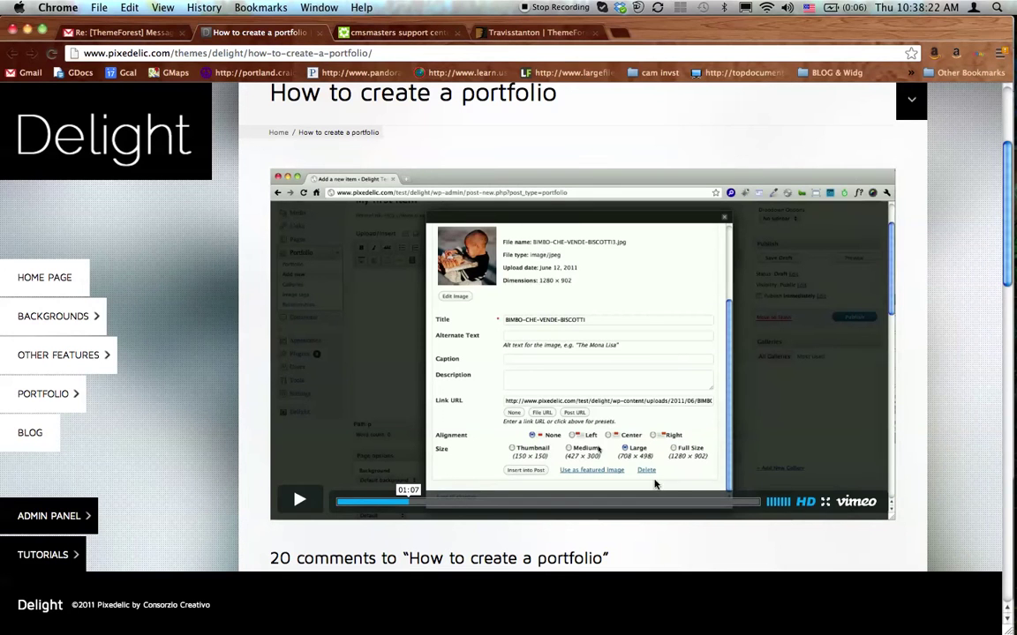
pyautogui.click(316, 510)
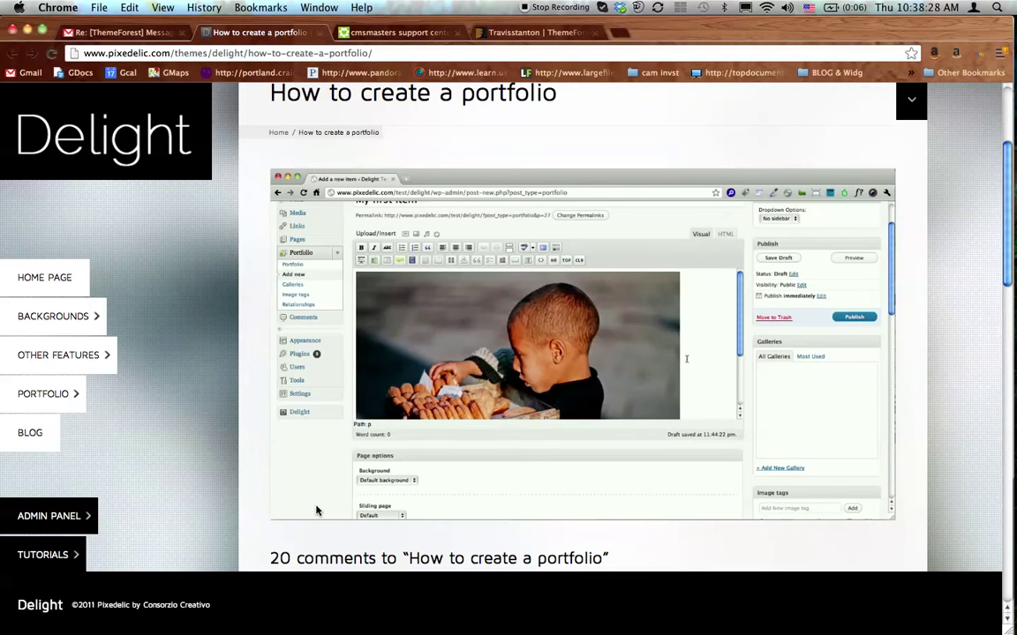
pyautogui.click(316, 510)
pyautogui.press('super+Tab')
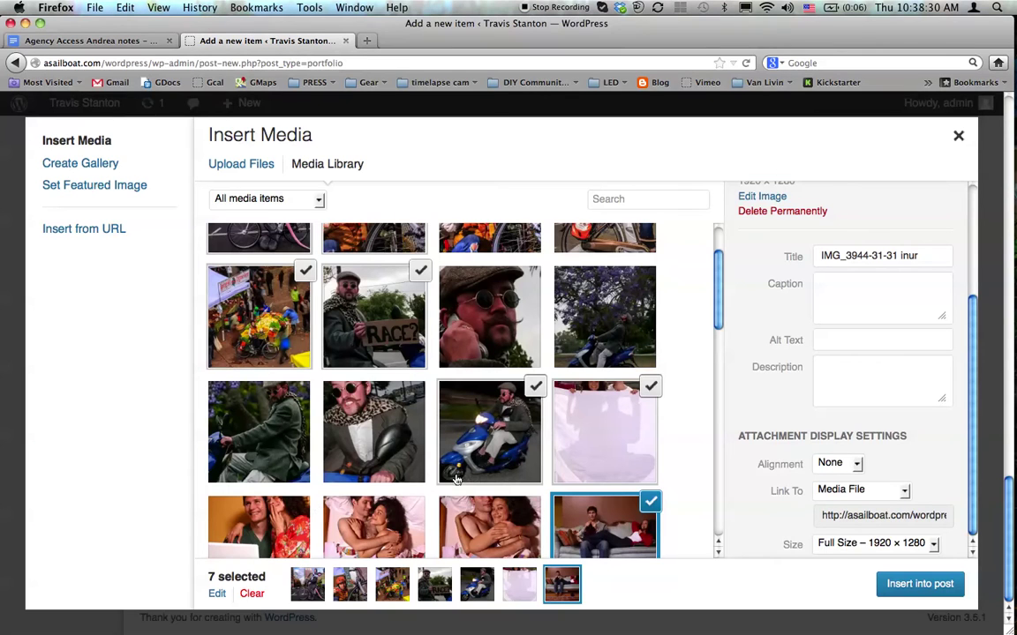
# - Set the sofa photo's display size to Large – 708 × 471
pyautogui.scroll(3, 808, 530)
pyautogui.scroll(-3, 808, 530)
pyautogui.scroll(3, 808, 529)
pyautogui.scroll(-3, 808, 530)
pyautogui.click(915, 545)
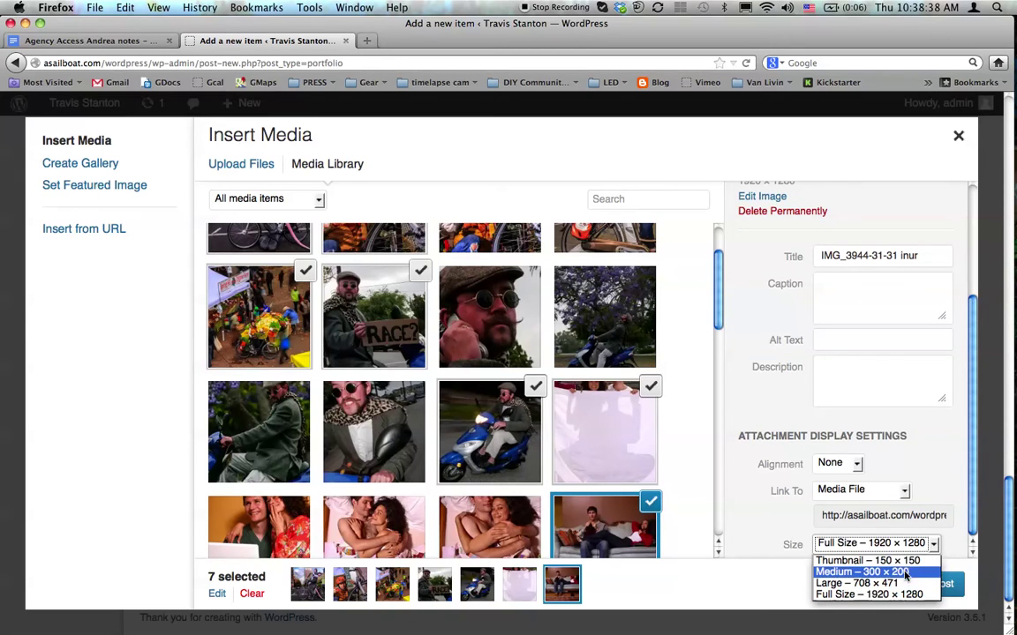
pyautogui.click(860, 583)
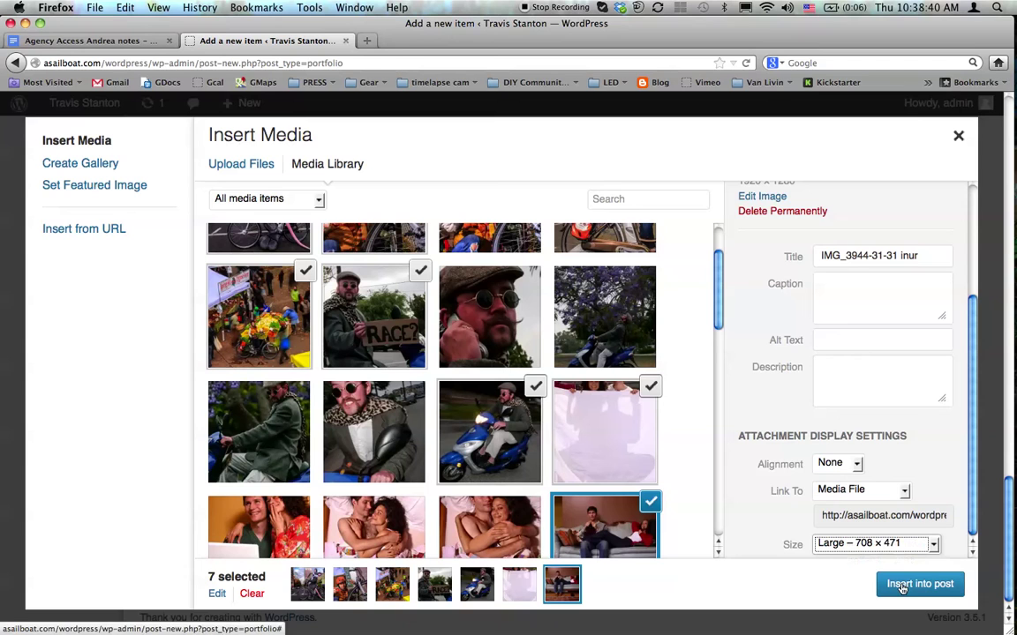
# - Set the white sheet photo's display size to Large – 682 × 1024
pyautogui.click(582, 427)
pyautogui.click(848, 545)
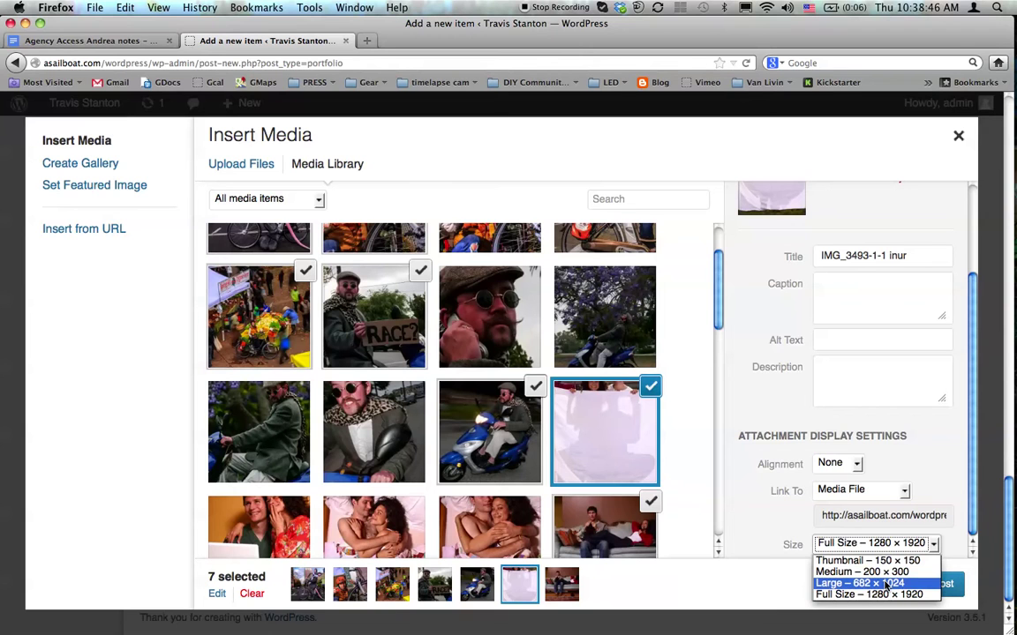
pyautogui.click(886, 585)
# - Set the display size of the blue scooter photo and the "RACE?" sign photo to Large – 708 × 471
pyautogui.click(497, 416)
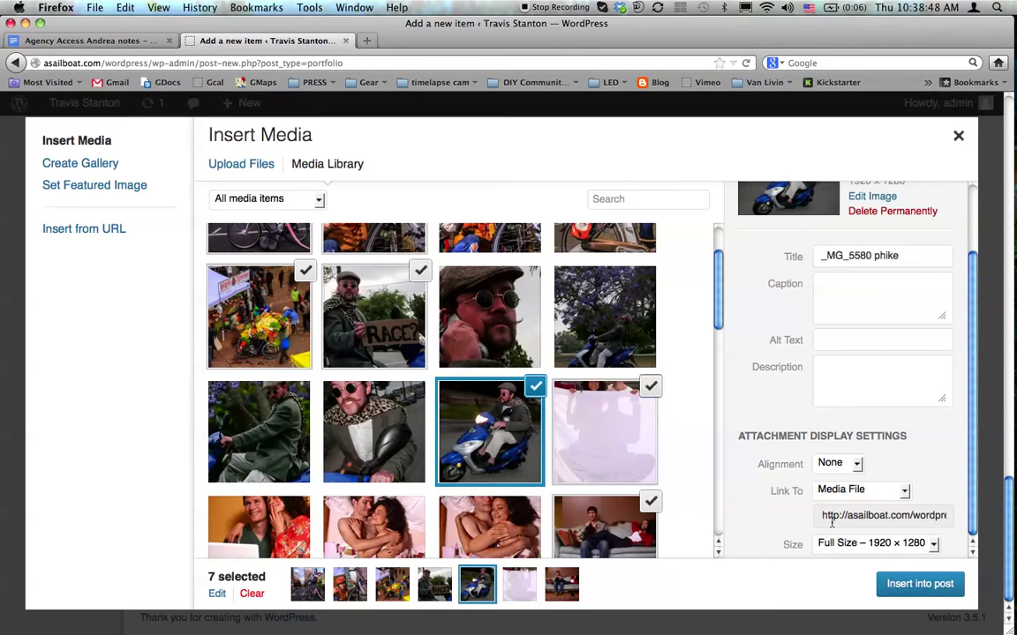
pyautogui.click(855, 546)
pyautogui.click(769, 528)
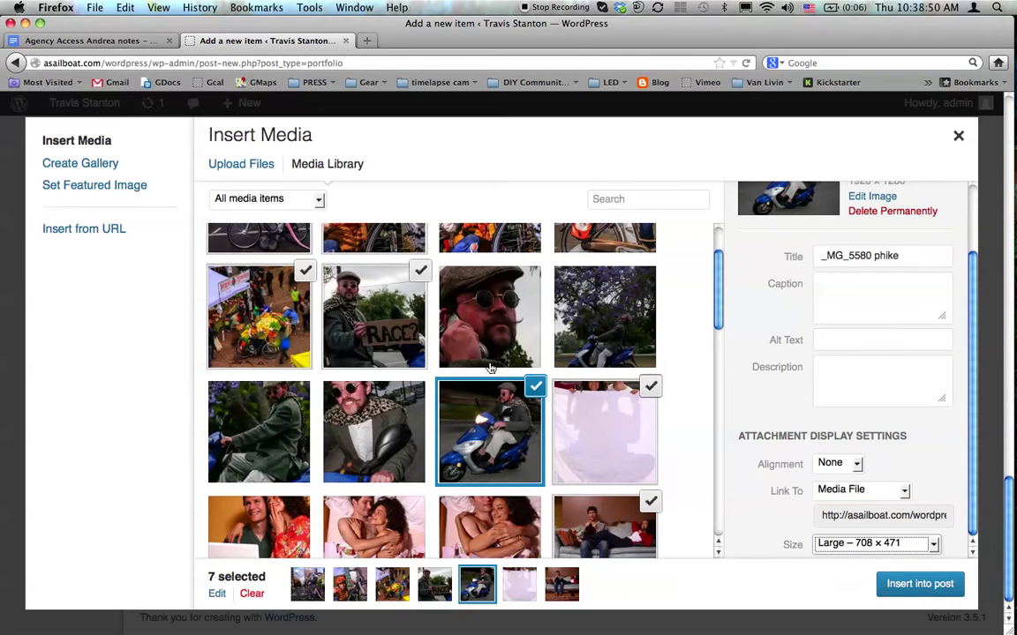
pyautogui.click(340, 338)
pyautogui.click(799, 543)
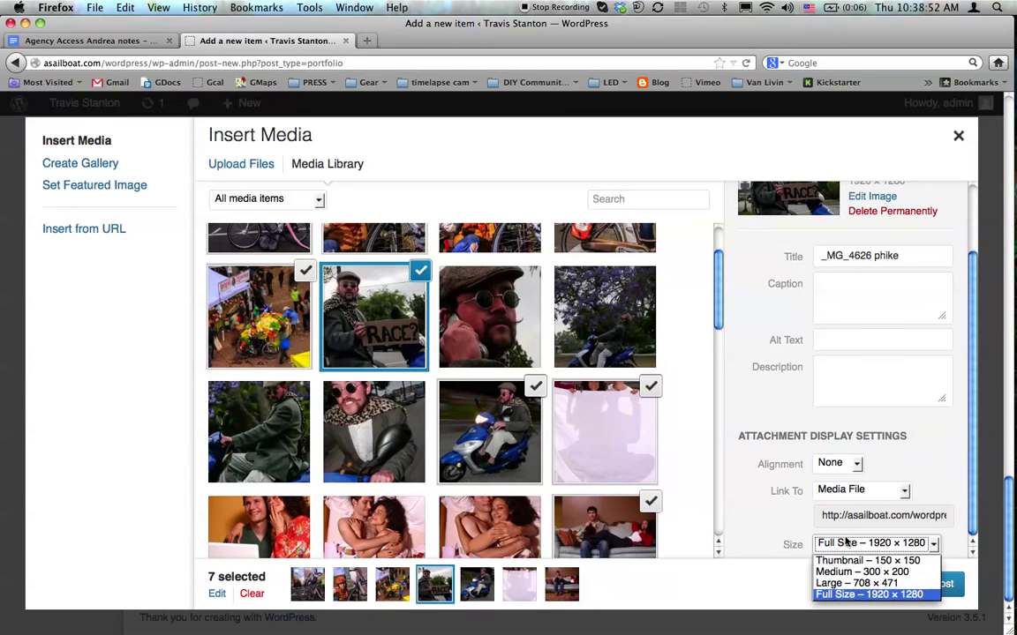
pyautogui.click(847, 583)
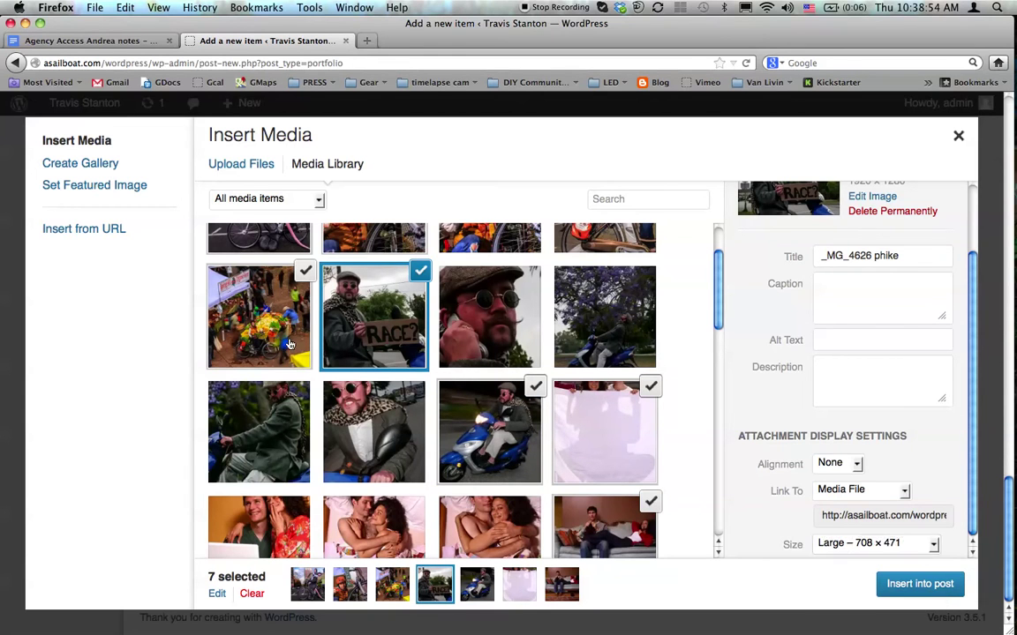
# - Set the display size of the flower-covered bicycle photo, teNeues ebike book (15)_, to Large – 708 × 471
pyautogui.click(259, 308)
pyautogui.scroll(-5, 640, 373)
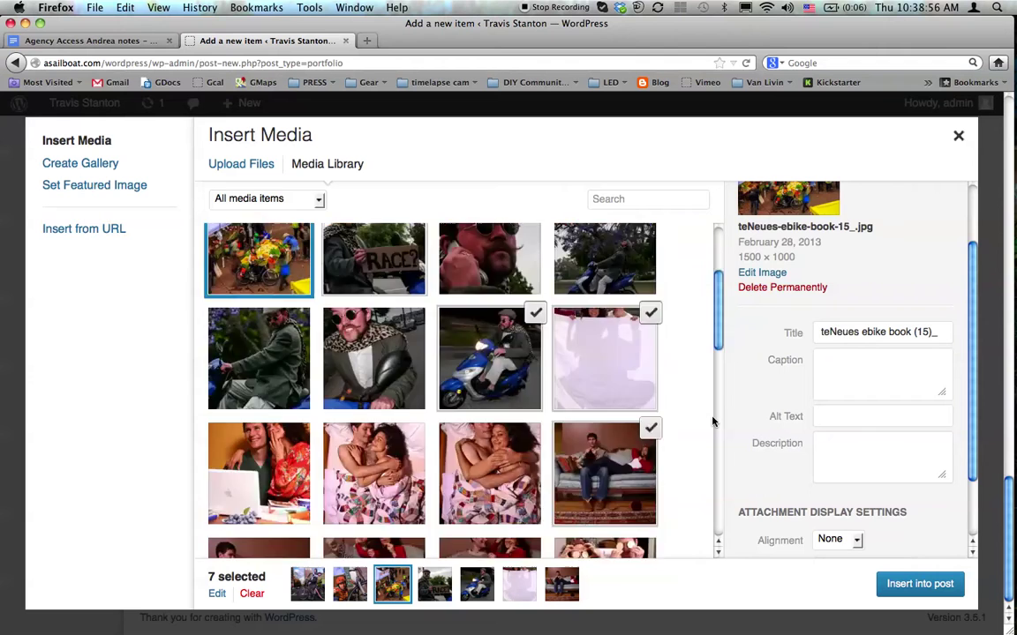
pyautogui.scroll(-2, 829, 375)
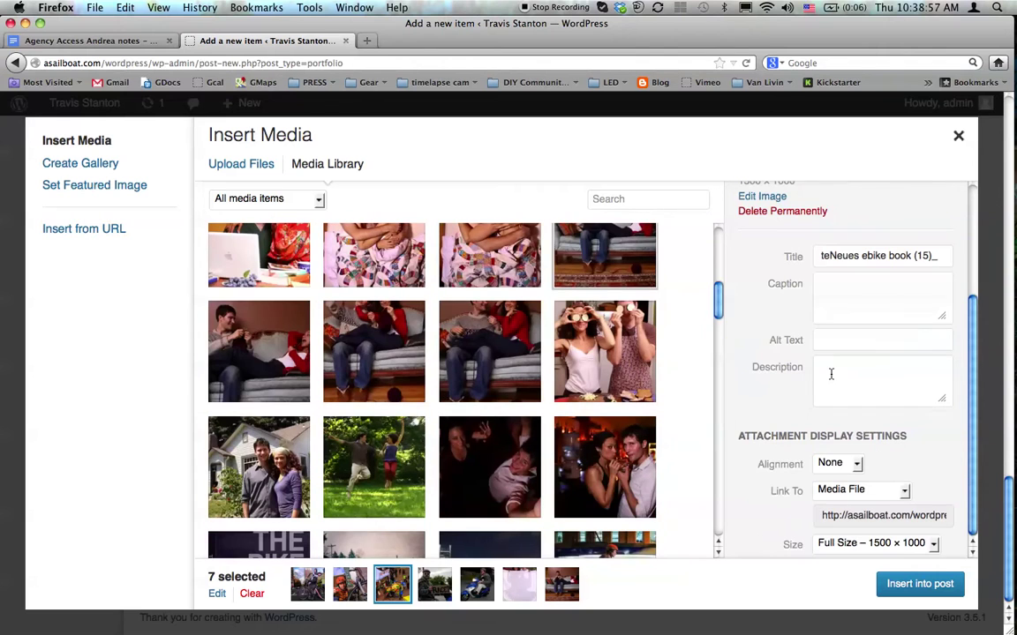
pyautogui.click(900, 549)
pyautogui.click(883, 583)
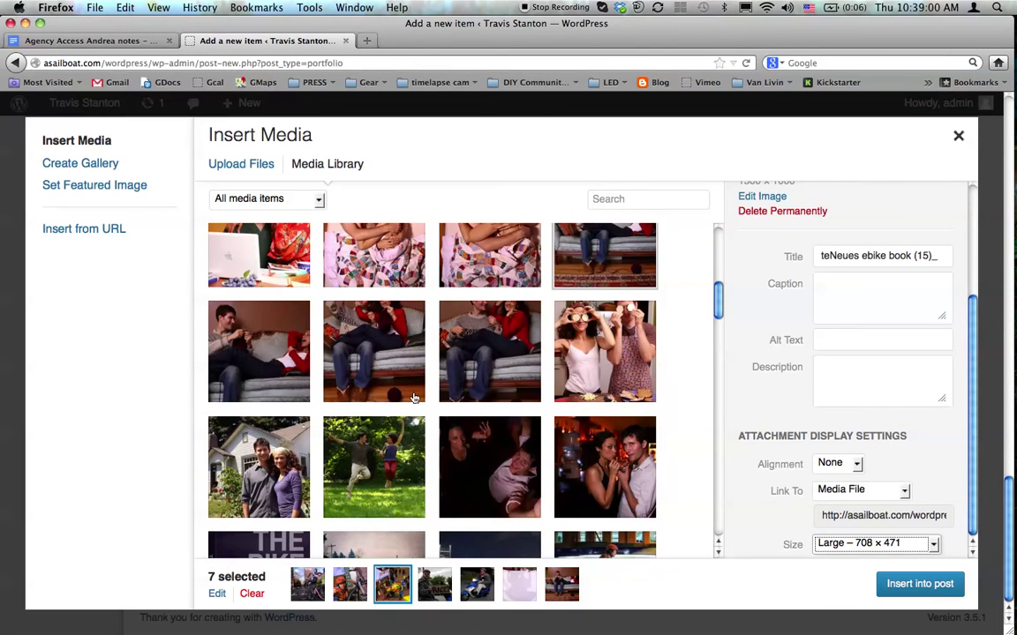
# - Set the display size of the mouse-costume cyclist photo, teNeues ebike book (19)_, to Large – 708 × 471
pyautogui.scroll(5, 413, 398)
pyautogui.click(281, 285)
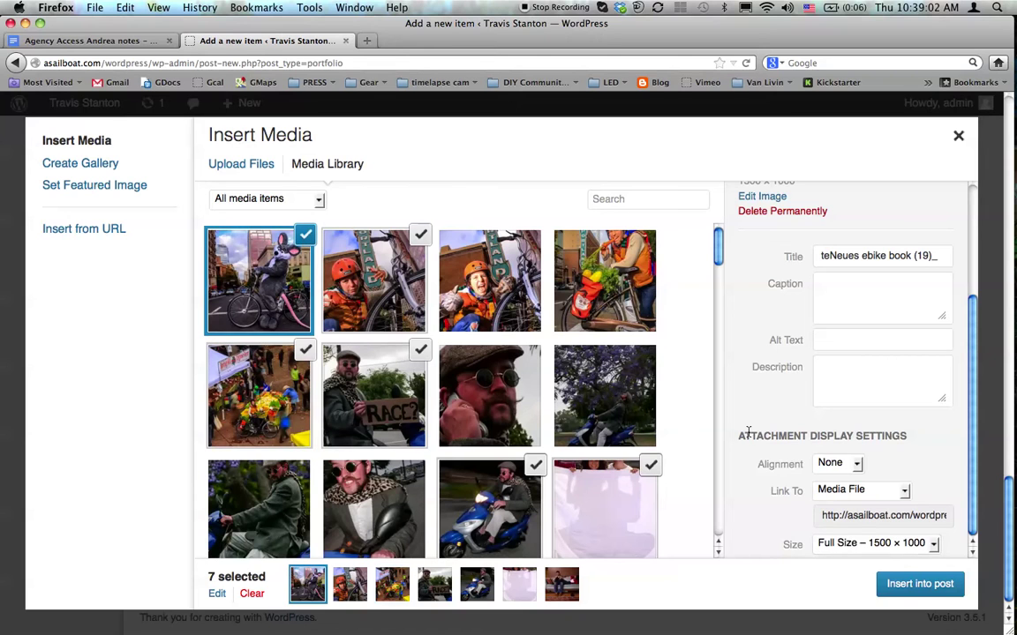
pyautogui.click(843, 547)
pyautogui.click(849, 584)
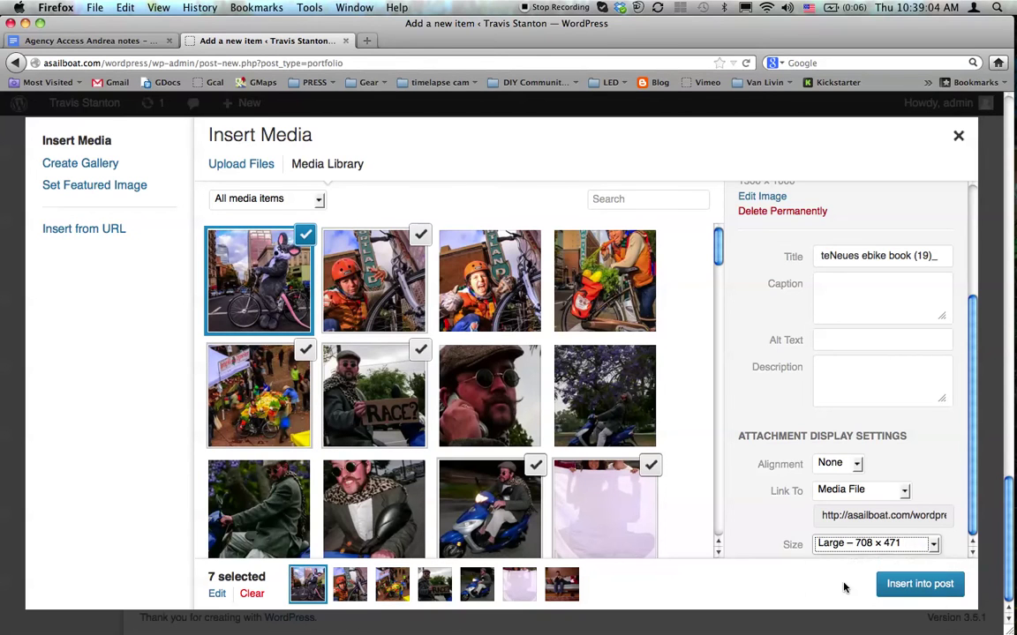
# - Set the orange-helmet cyclist photo's size to Large – 682 × 1024 and insert all seven selected photos into the portfolio item
pyautogui.click(351, 239)
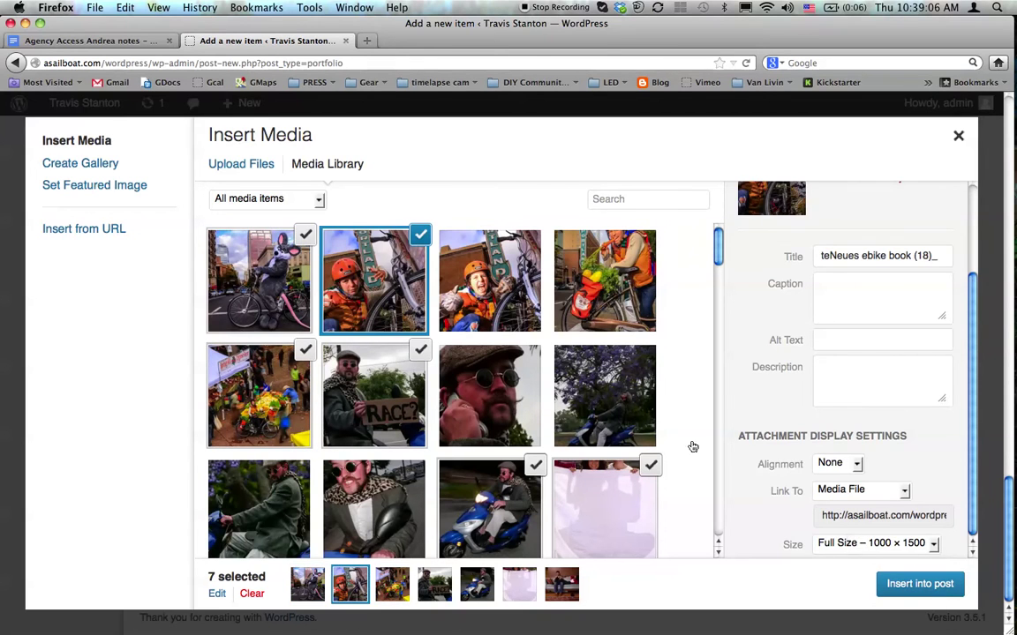
pyautogui.click(874, 543)
pyautogui.click(853, 583)
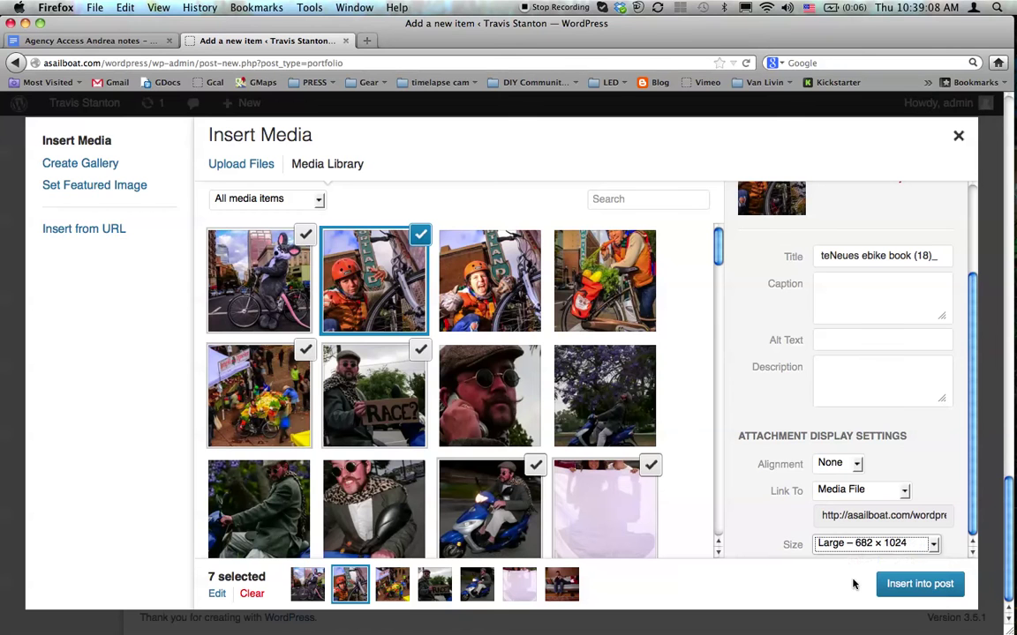
pyautogui.click(909, 583)
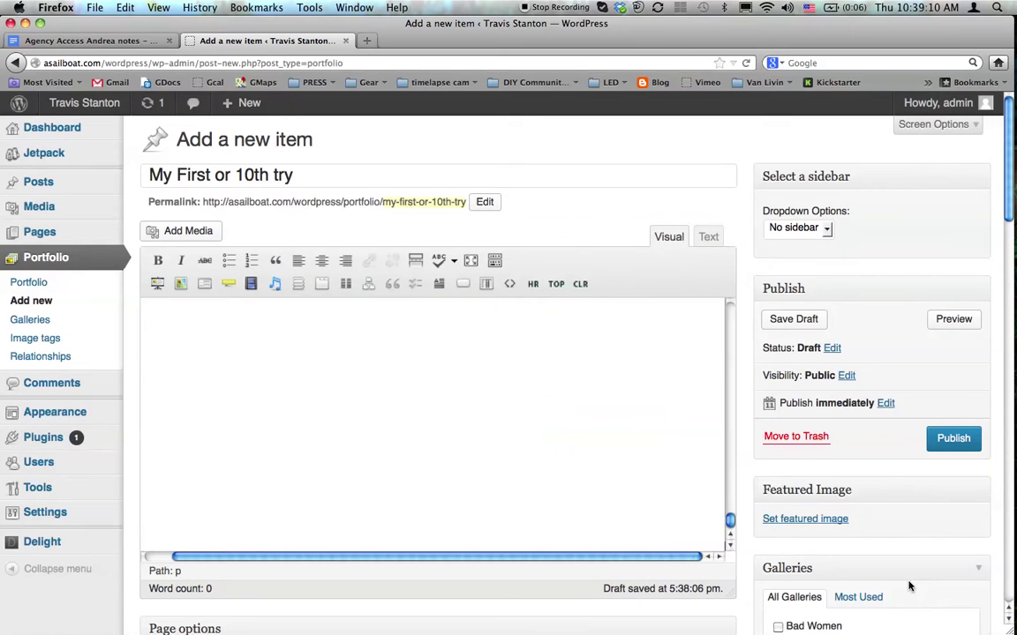
pyautogui.scroll(15, 581, 524)
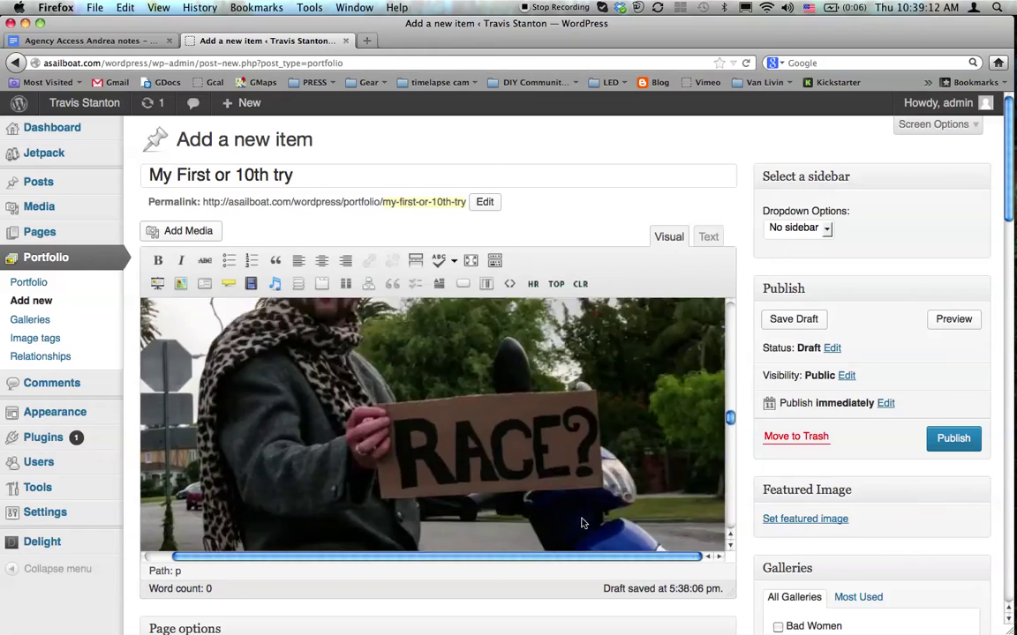
pyautogui.scroll(5, 547, 485)
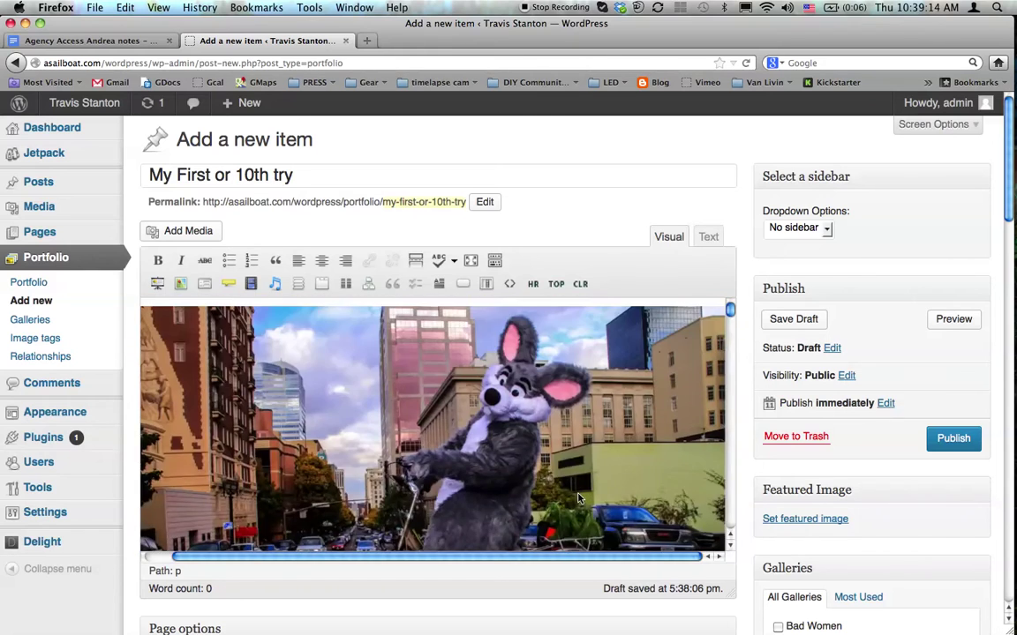
# - Switch to Chrome to watch the tutorial video up to 01:37, pausing it there, and return to Firefox
pyautogui.press('super+Tab')
pyautogui.click(300, 500)
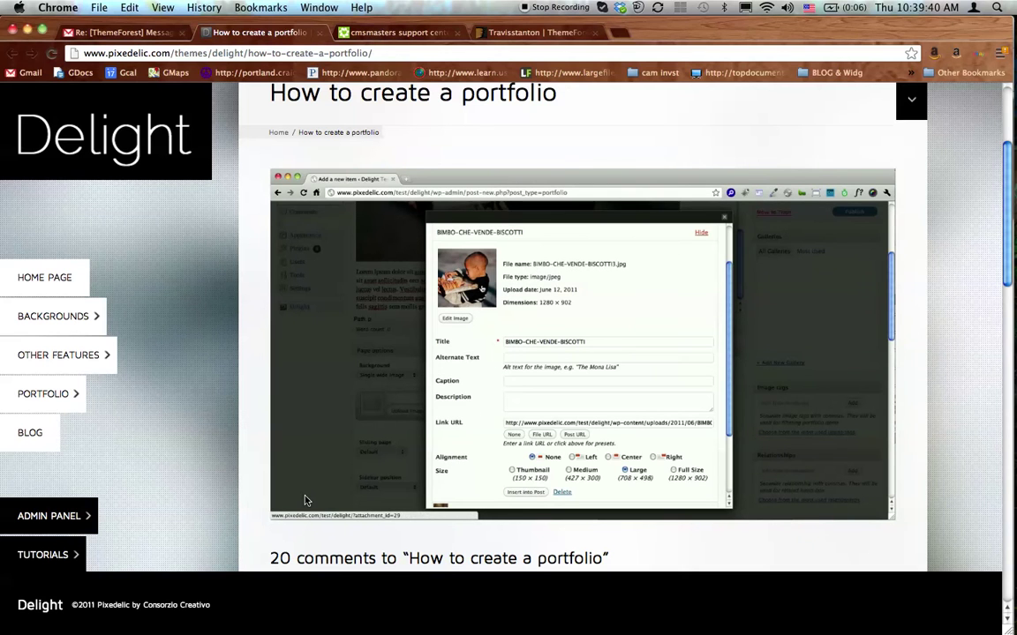
pyautogui.moveTo(299, 500)
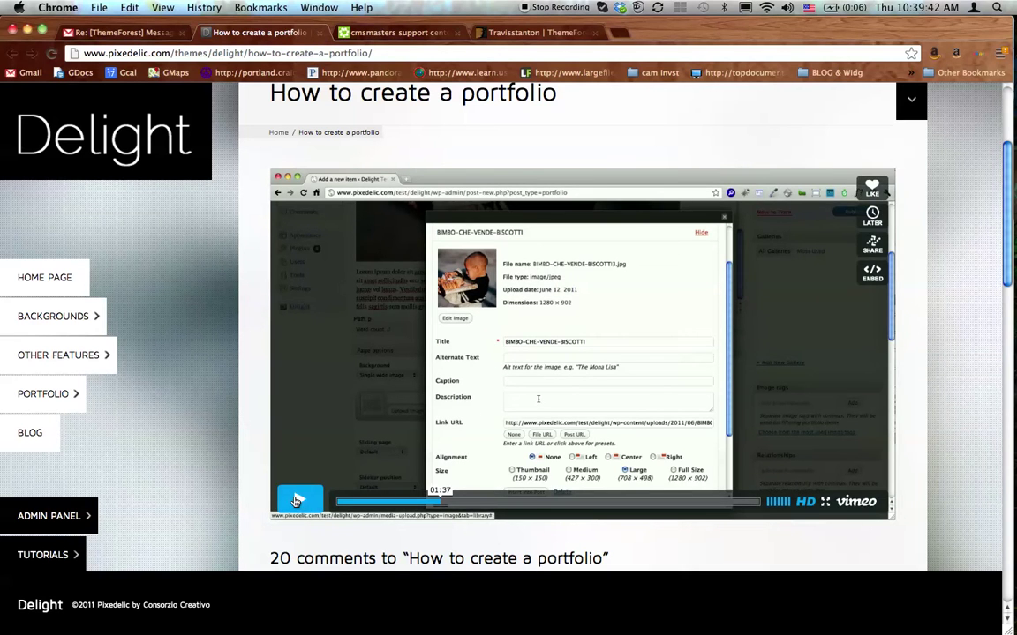
pyautogui.press('super+Tab')
# - Set the portfolio item's page background option to Single wide image
pyautogui.scroll(-5, 324, 521)
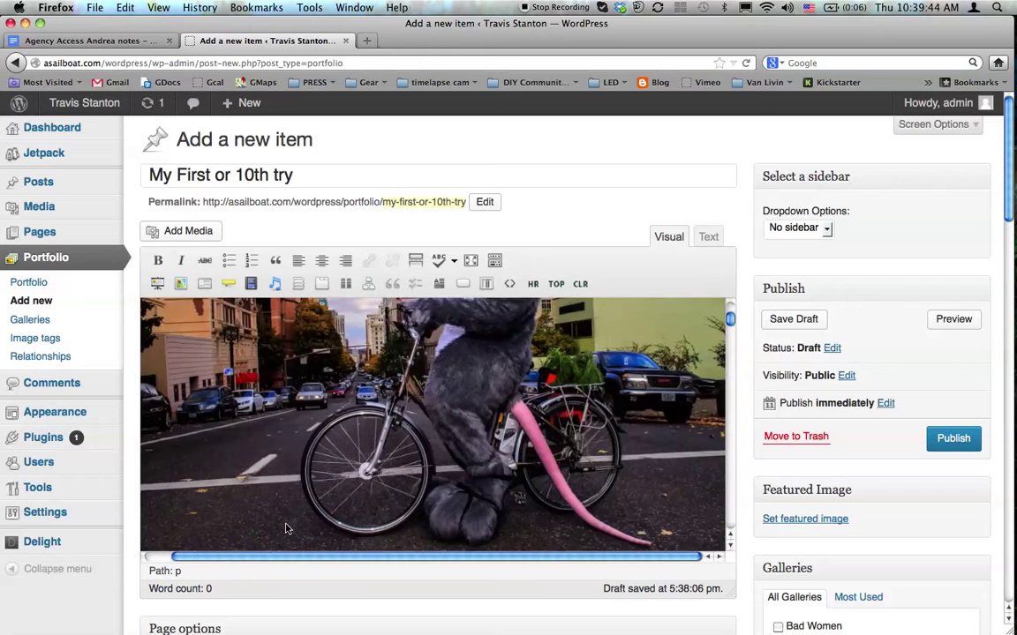
pyautogui.scroll(-5, 738, 505)
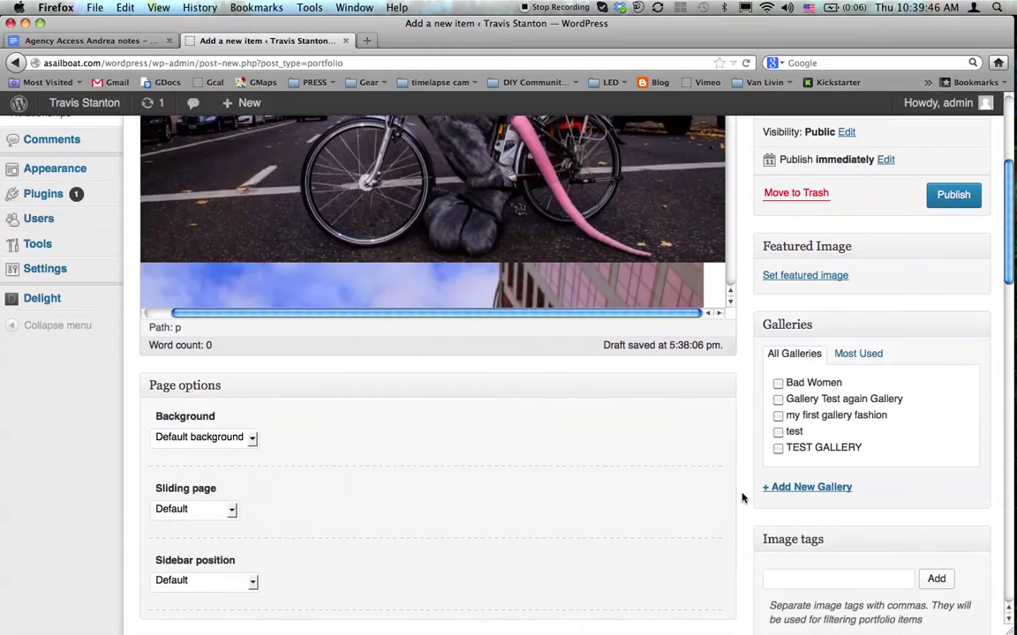
pyautogui.click(251, 438)
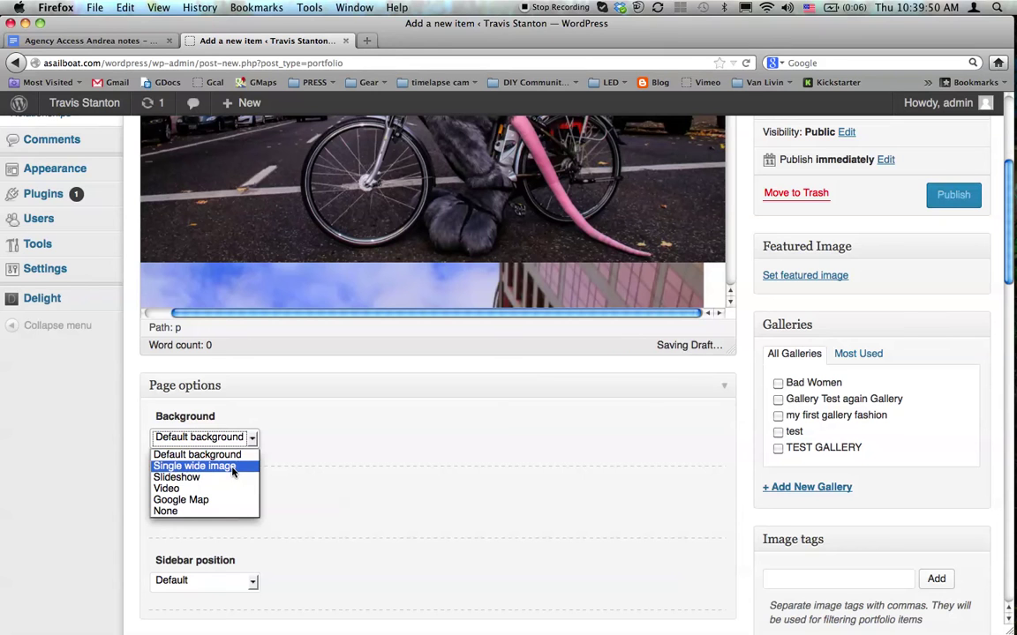
pyautogui.click(233, 472)
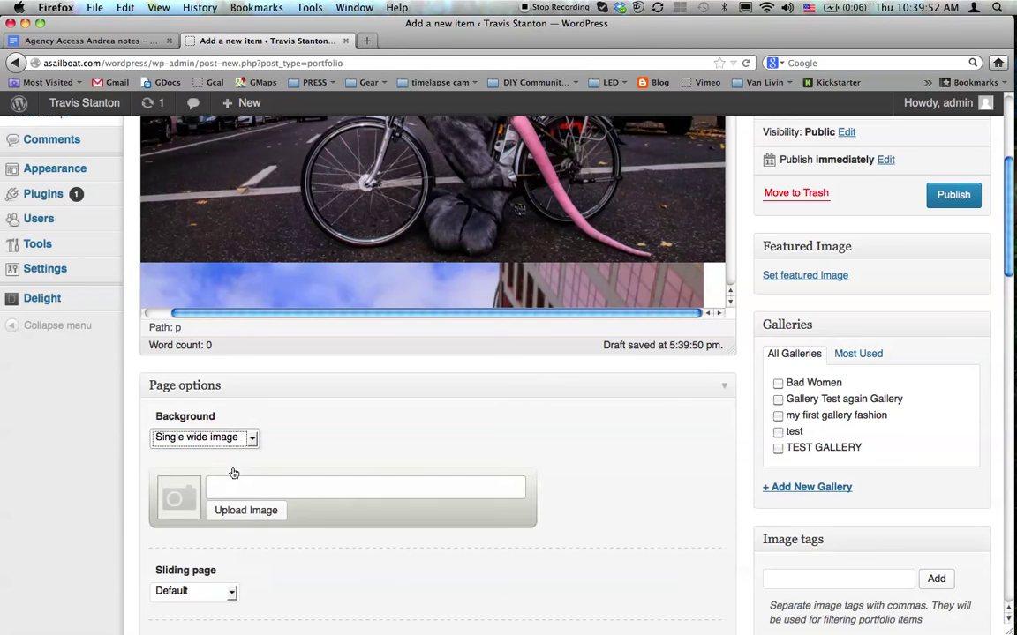
# - Insert the Angel Smoke angel image from page 13 of the media library as the background, with Center alignment
pyautogui.click(195, 502)
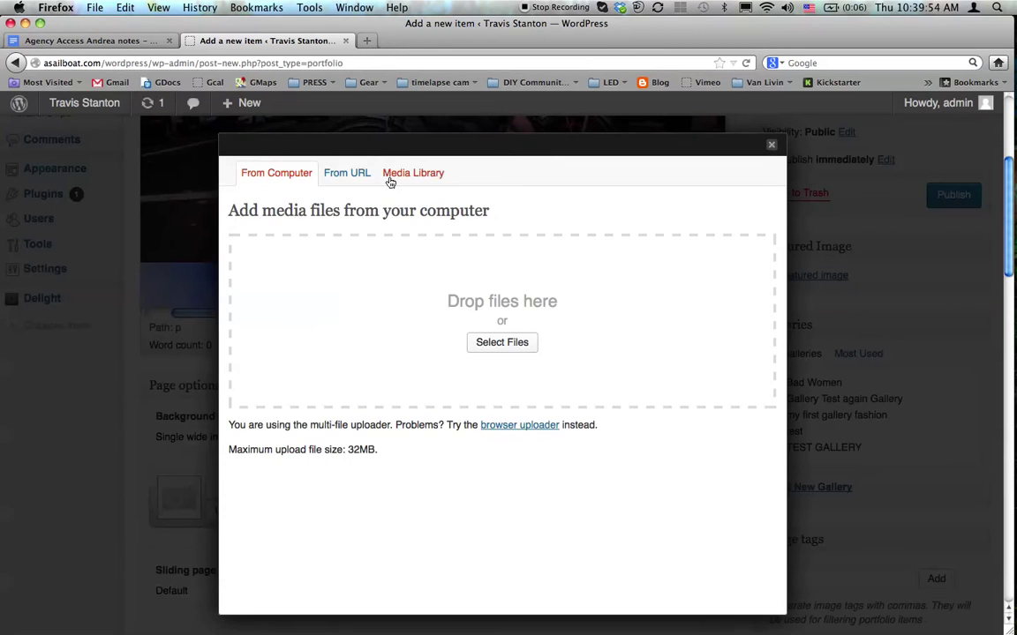
pyautogui.click(389, 176)
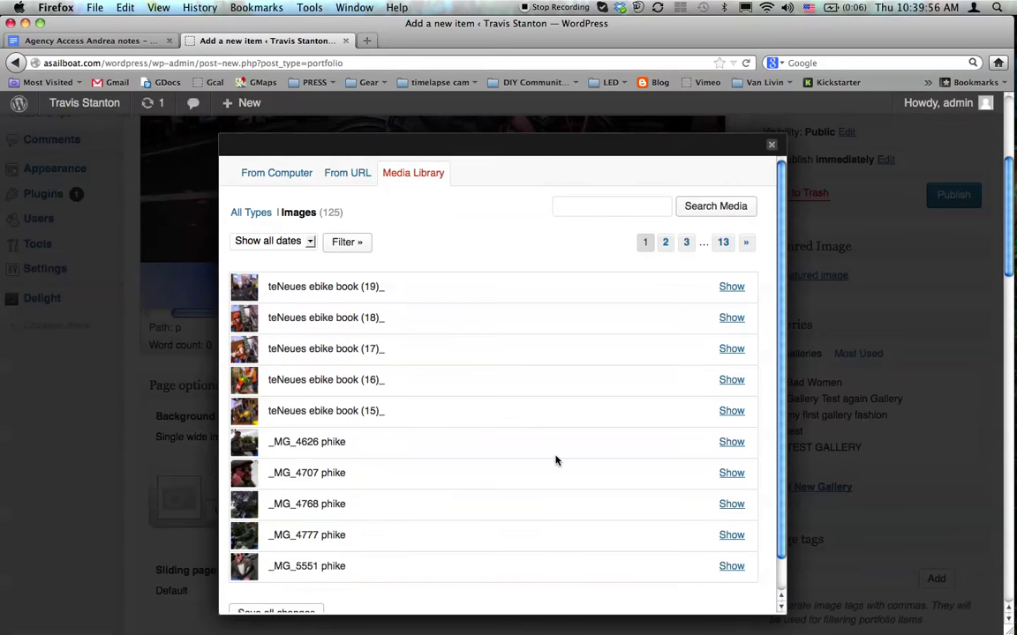
pyautogui.click(724, 245)
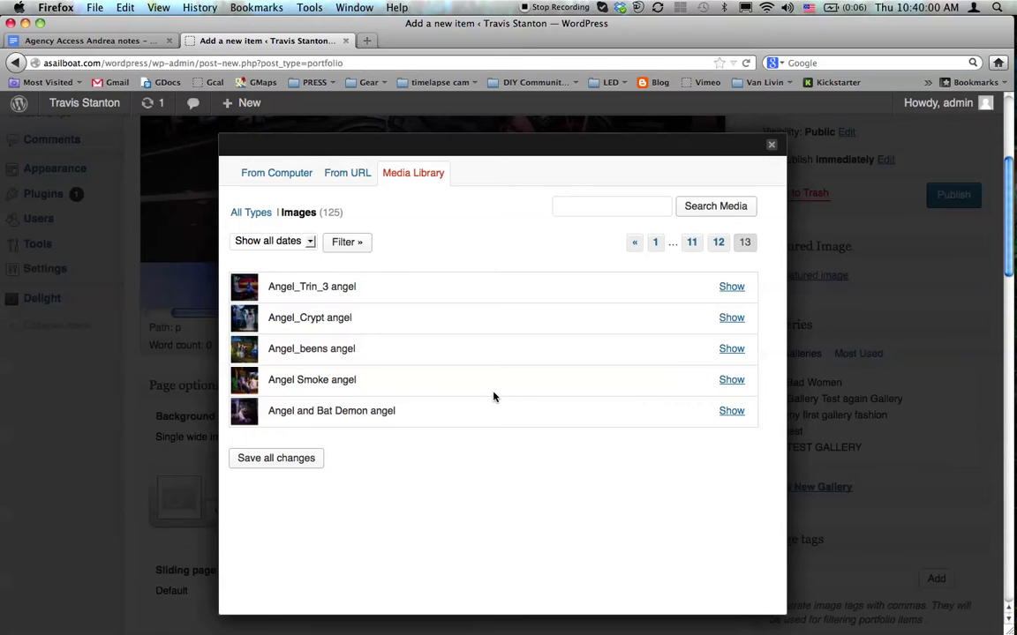
pyautogui.click(731, 381)
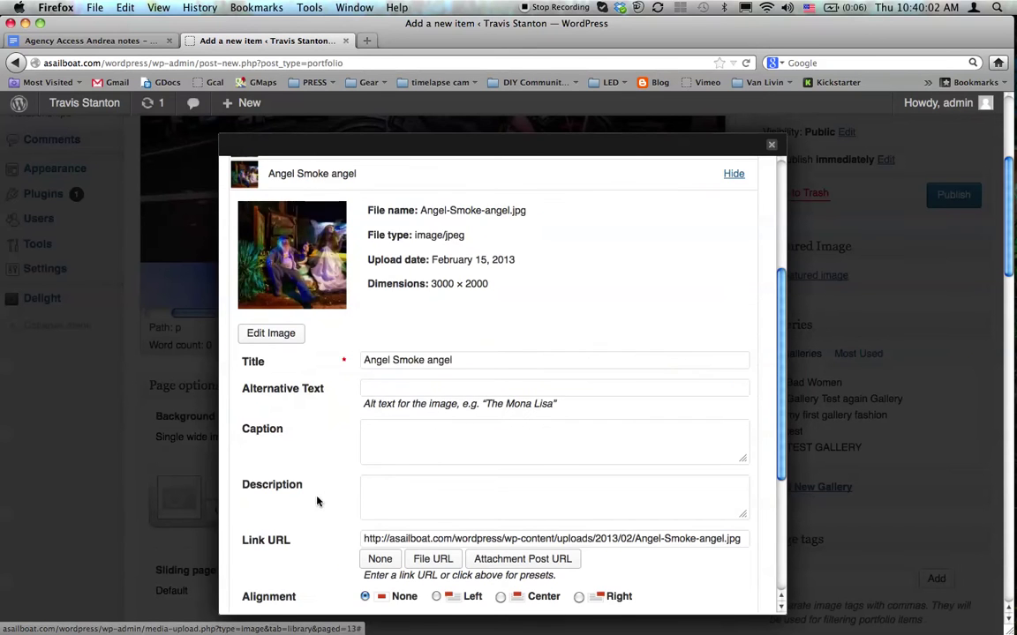
pyautogui.scroll(-3, 399, 463)
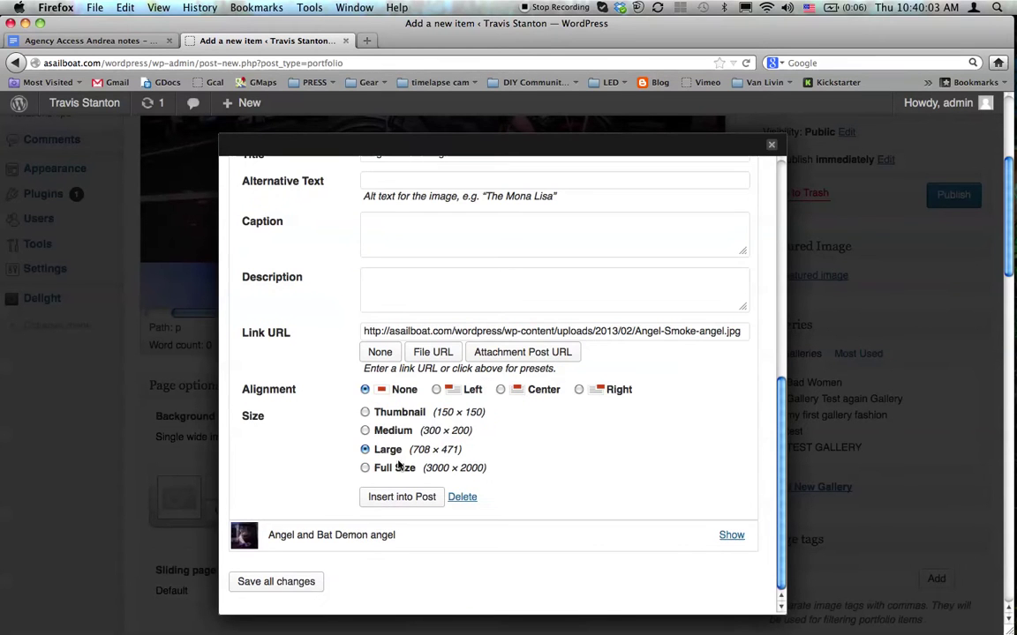
pyautogui.click(502, 390)
pyautogui.click(388, 495)
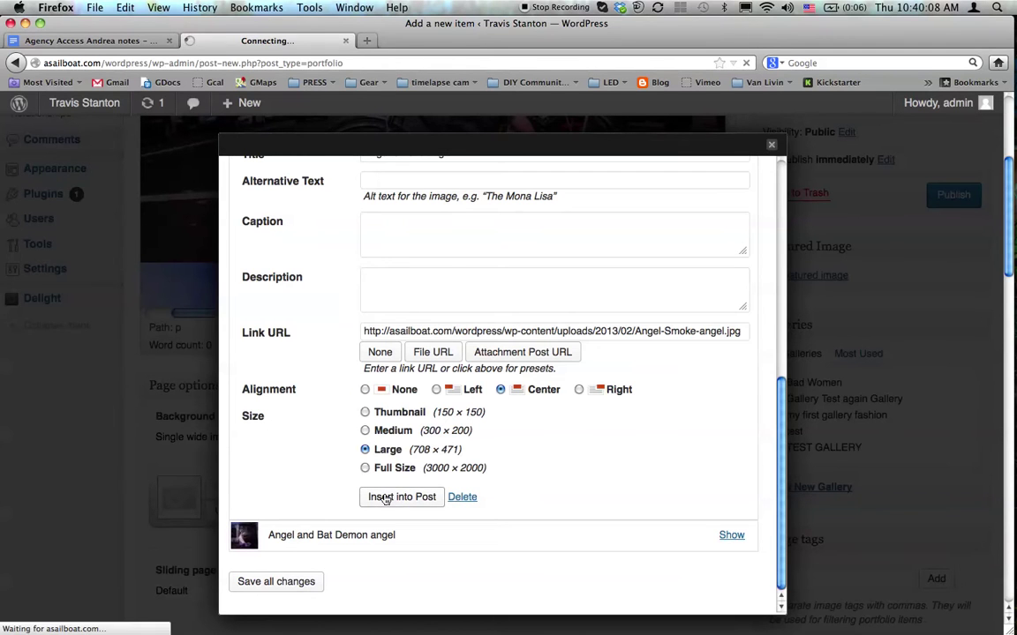
# - Switch to Chrome to watch the tutorial's background image size settings up to 01:44, and return to Firefox
pyautogui.press('super+Tab')
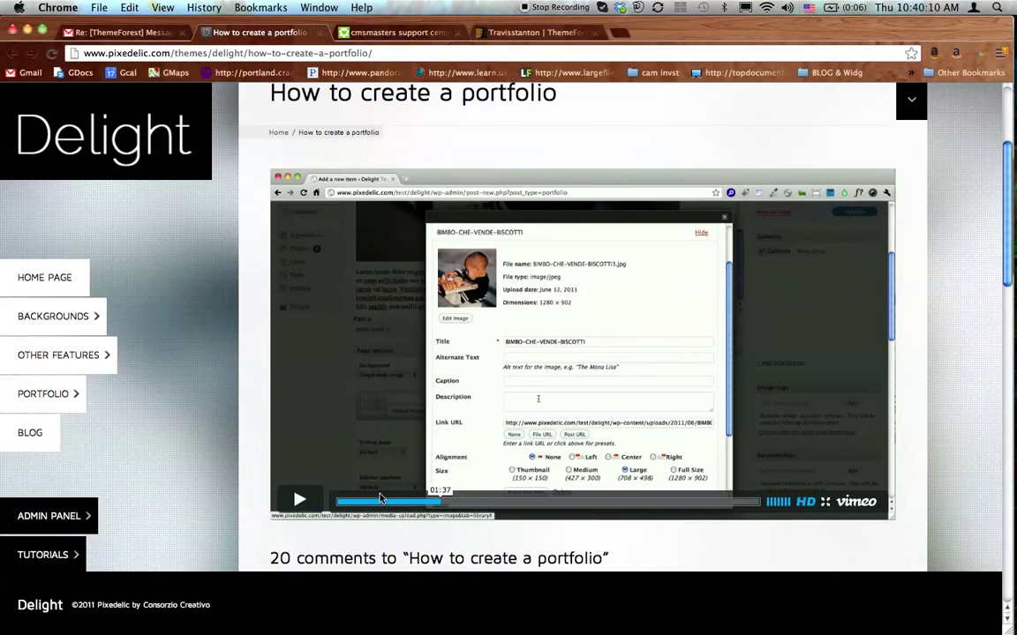
pyautogui.click(301, 503)
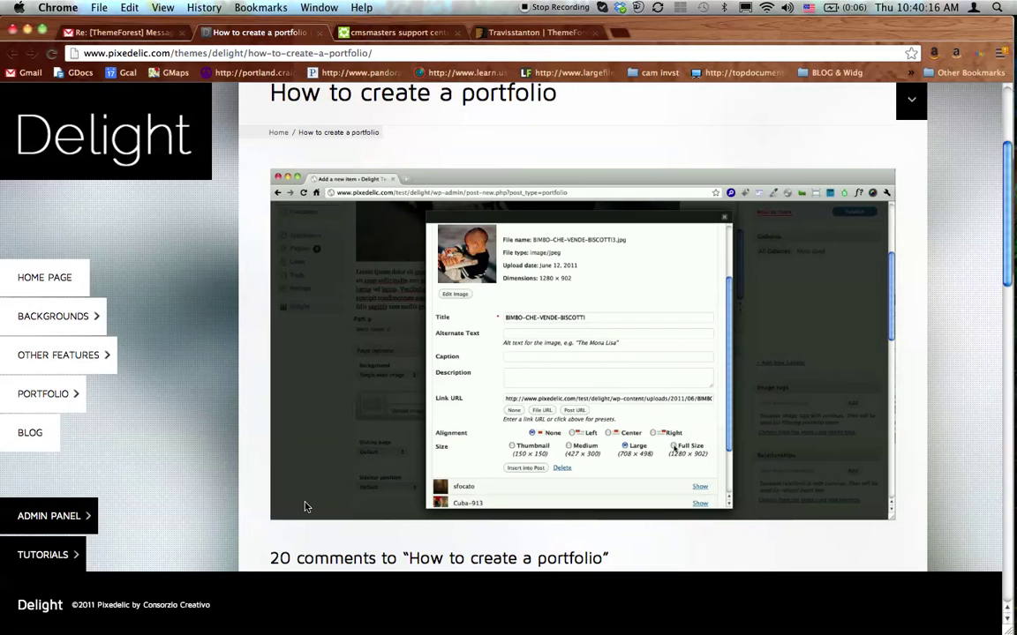
pyautogui.click(305, 507)
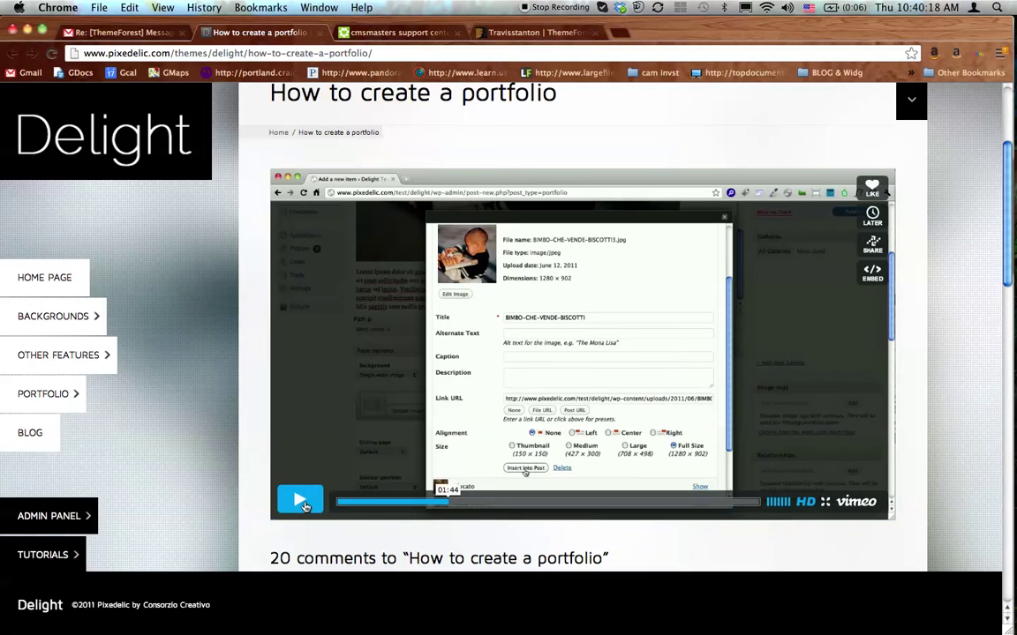
pyautogui.press('super+Tab')
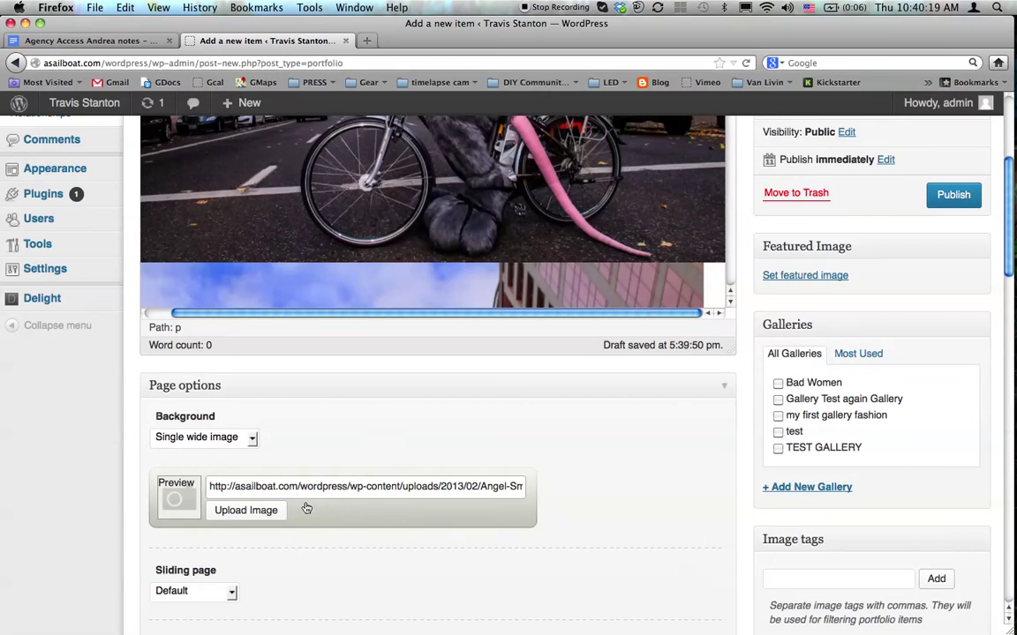
# - Reinsert the Angel Smoke angel image from page 13 of the media library as the background at Full Size (3000 × 2000), alignment None
pyautogui.click(181, 506)
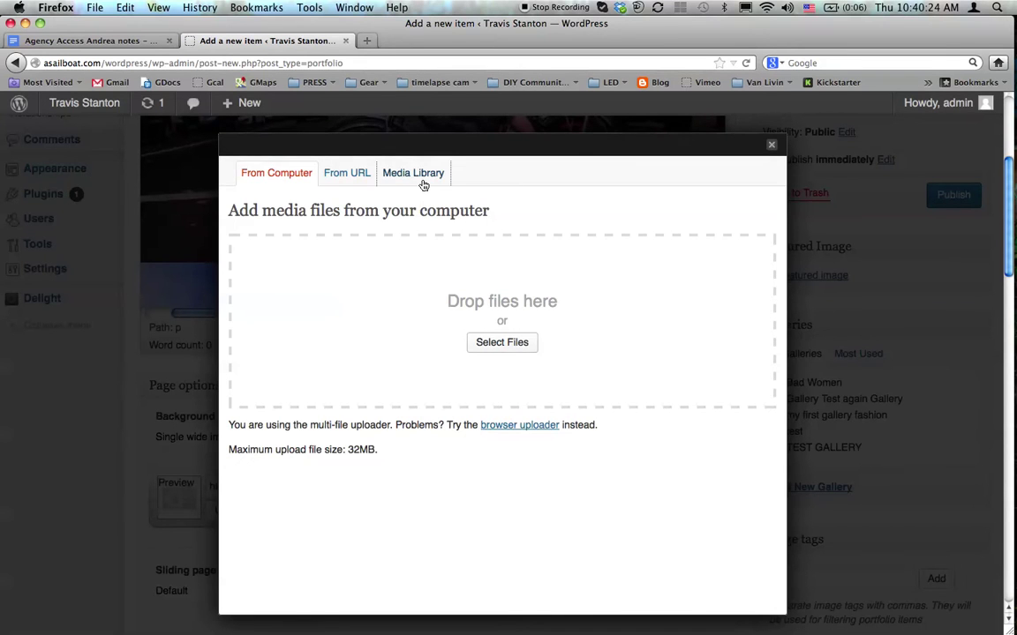
pyautogui.click(420, 180)
pyautogui.click(723, 242)
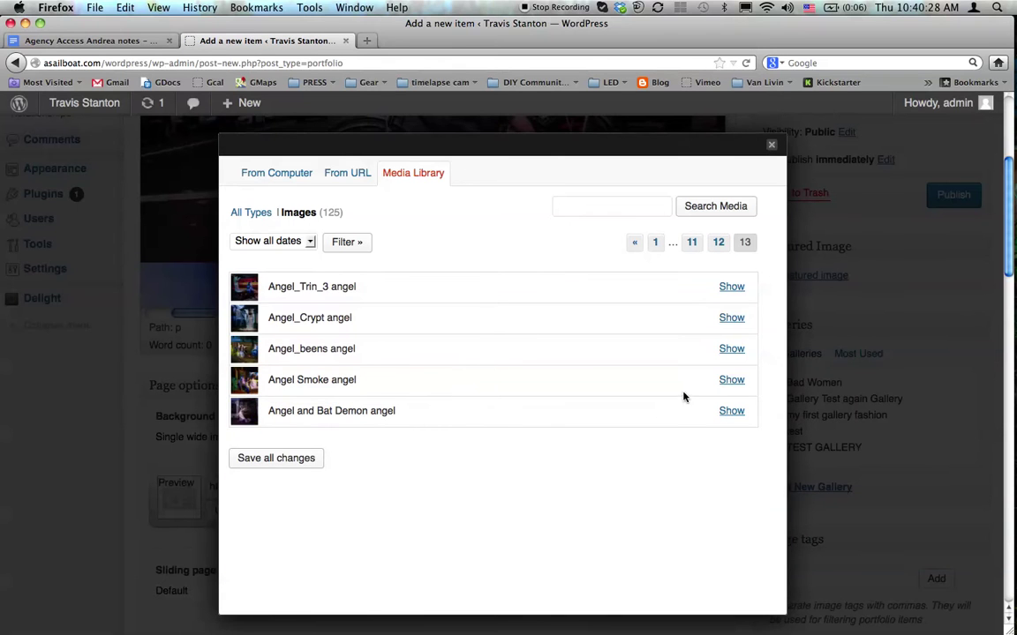
pyautogui.click(732, 379)
pyautogui.scroll(-5, 547, 472)
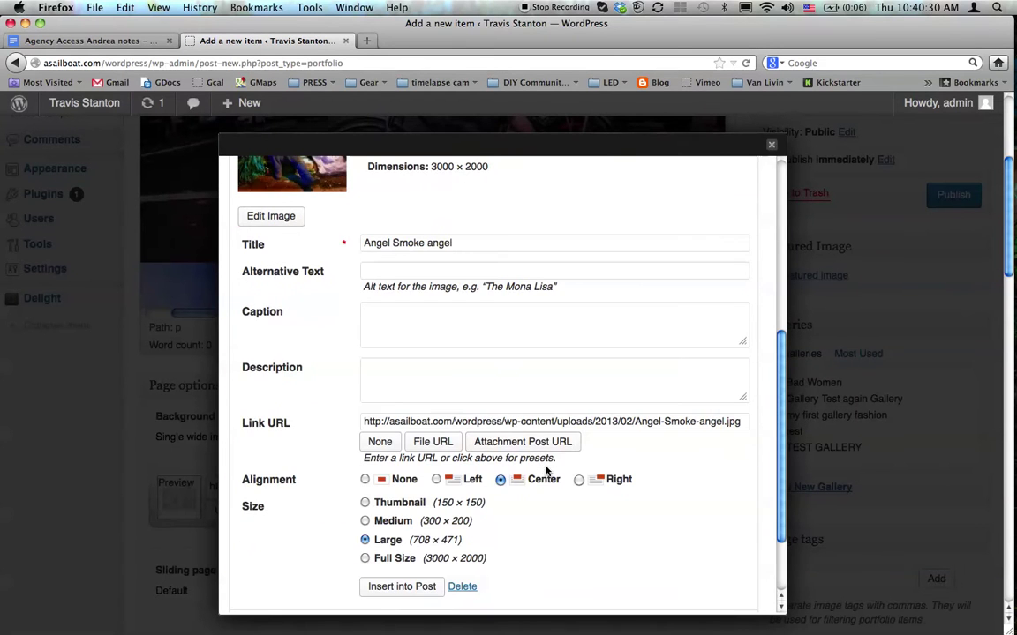
pyautogui.click(364, 559)
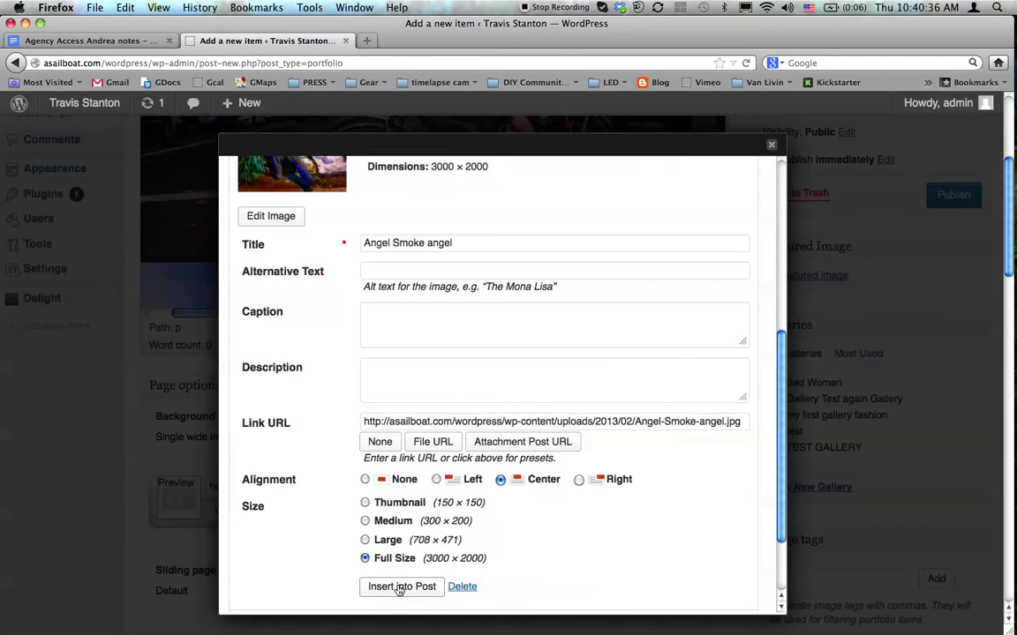
pyautogui.click(365, 480)
pyautogui.click(403, 587)
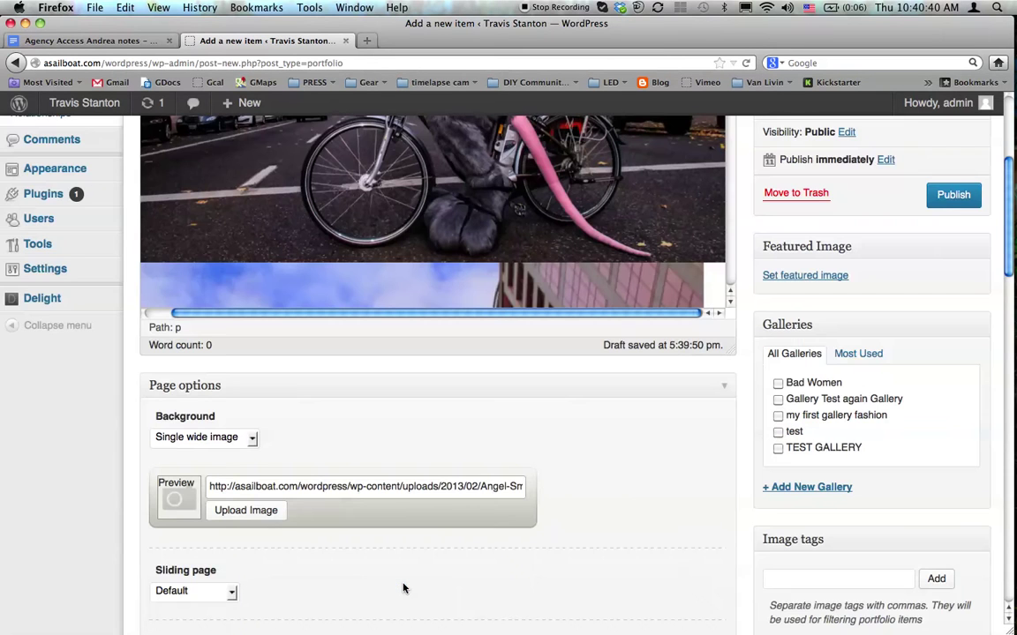
pyautogui.press('super+Tab')
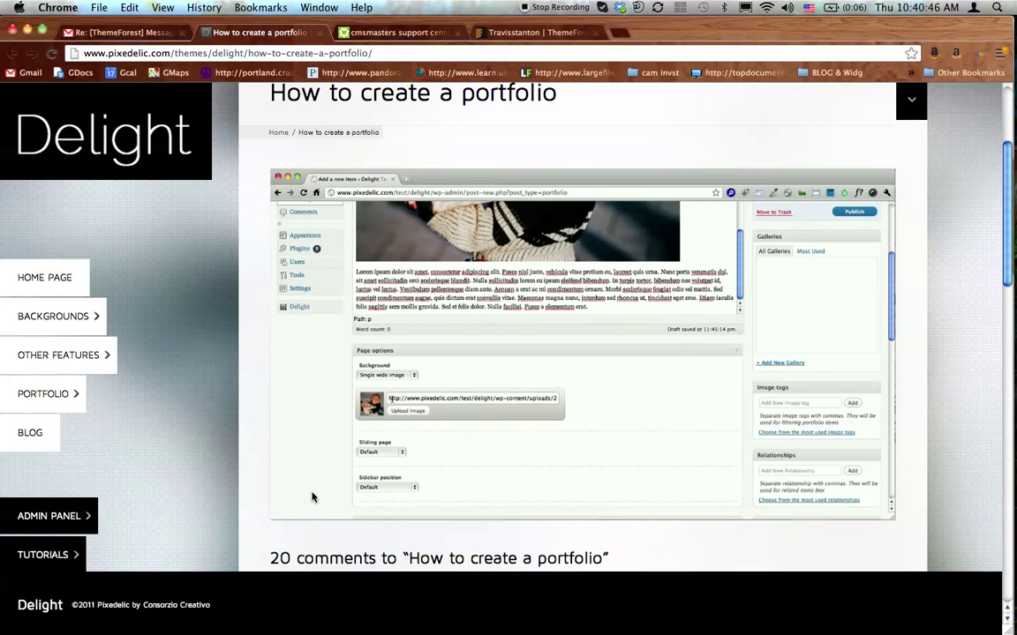
pyautogui.press('super+Tab')
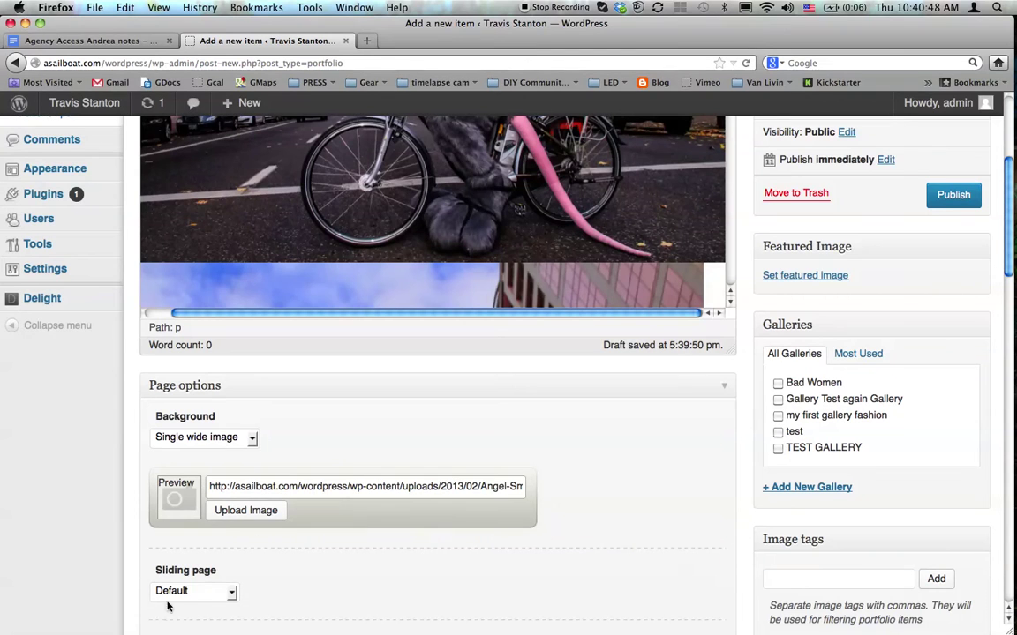
pyautogui.click(245, 511)
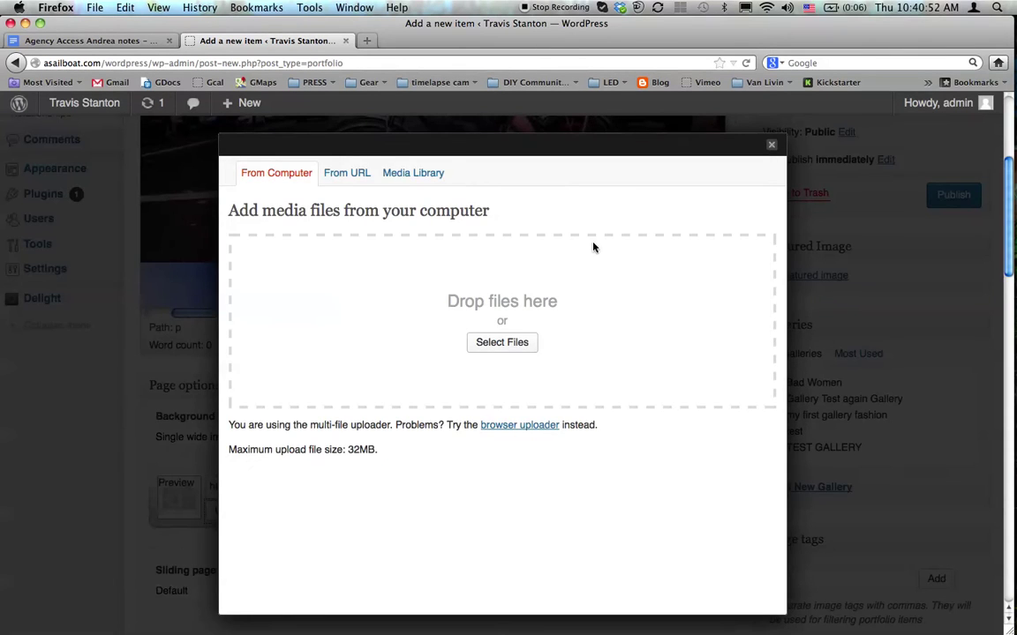
pyautogui.press('super+Tab')
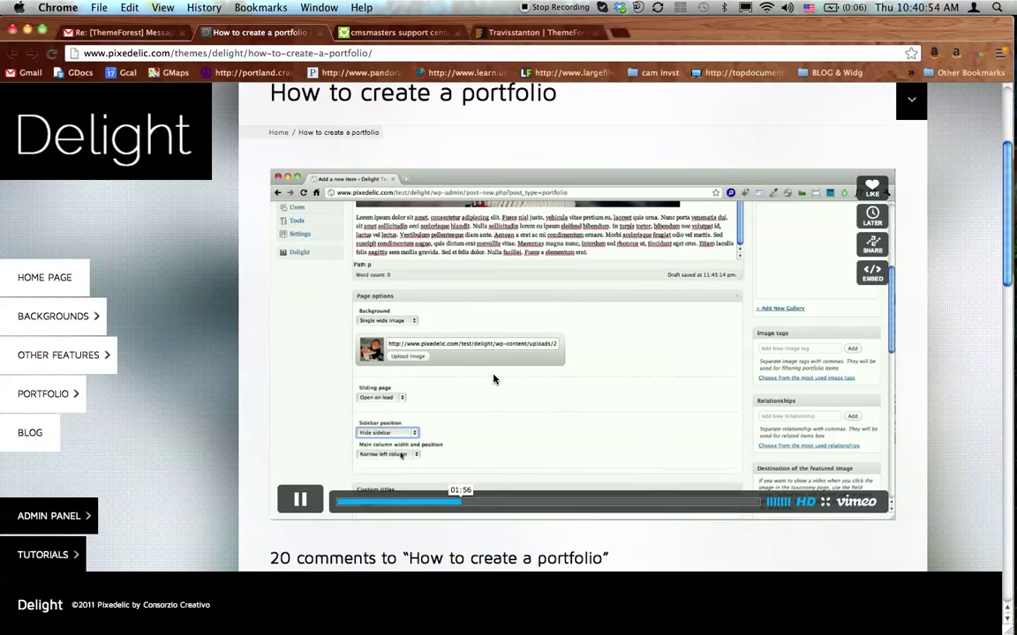
pyautogui.click(301, 502)
pyautogui.press('super+Tab')
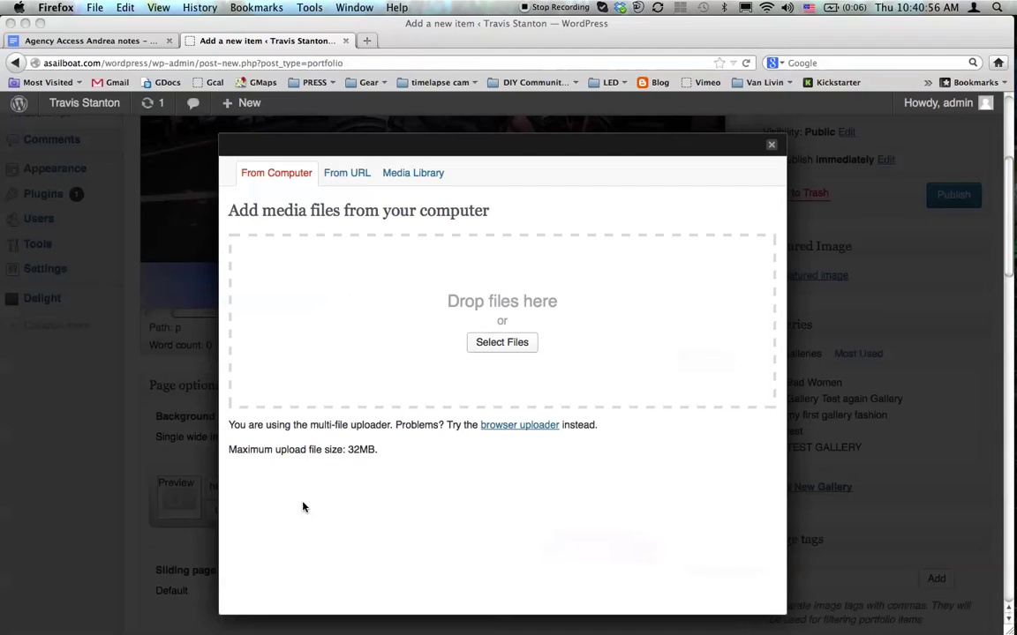
pyautogui.click(766, 147)
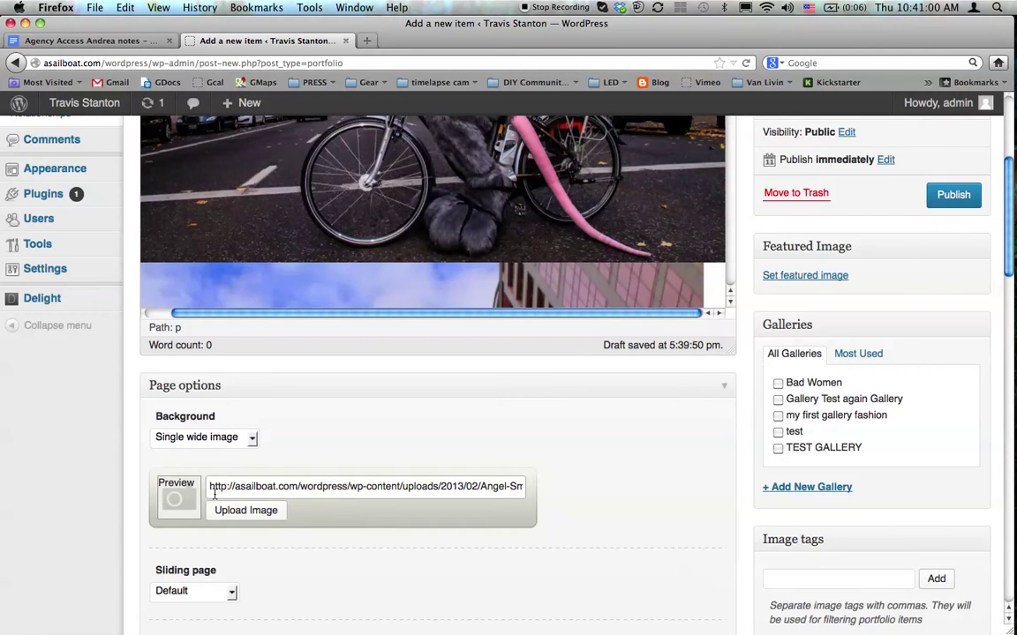
# - Switch to Chrome, watch the tutorial's column width and gallery settings from 01:57 to about 02:20, and return to Firefox
pyautogui.press('super+Tab')
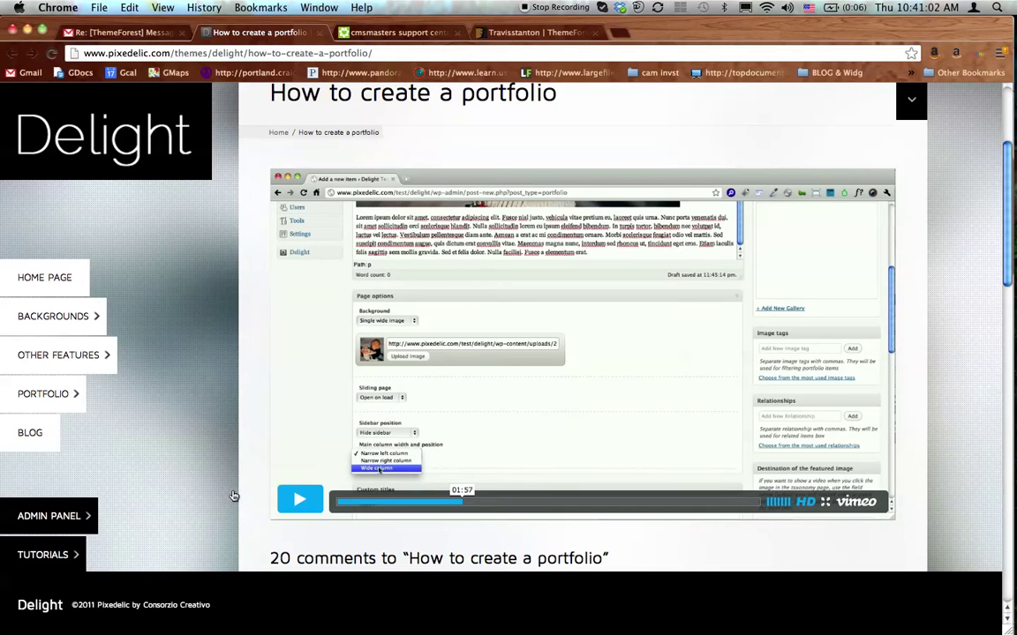
pyautogui.click(300, 499)
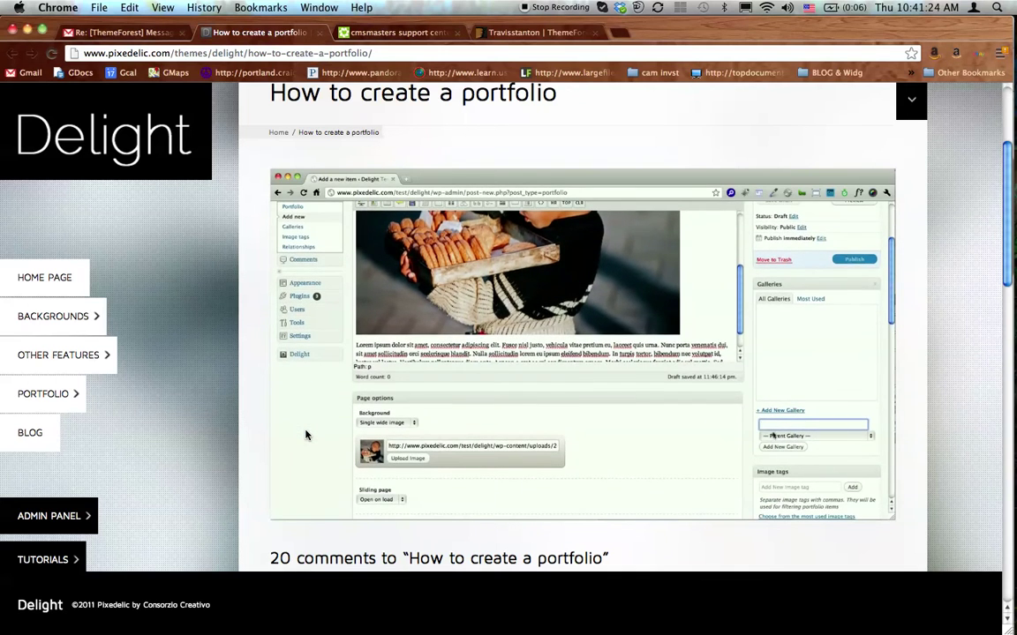
pyautogui.moveTo(590, 406)
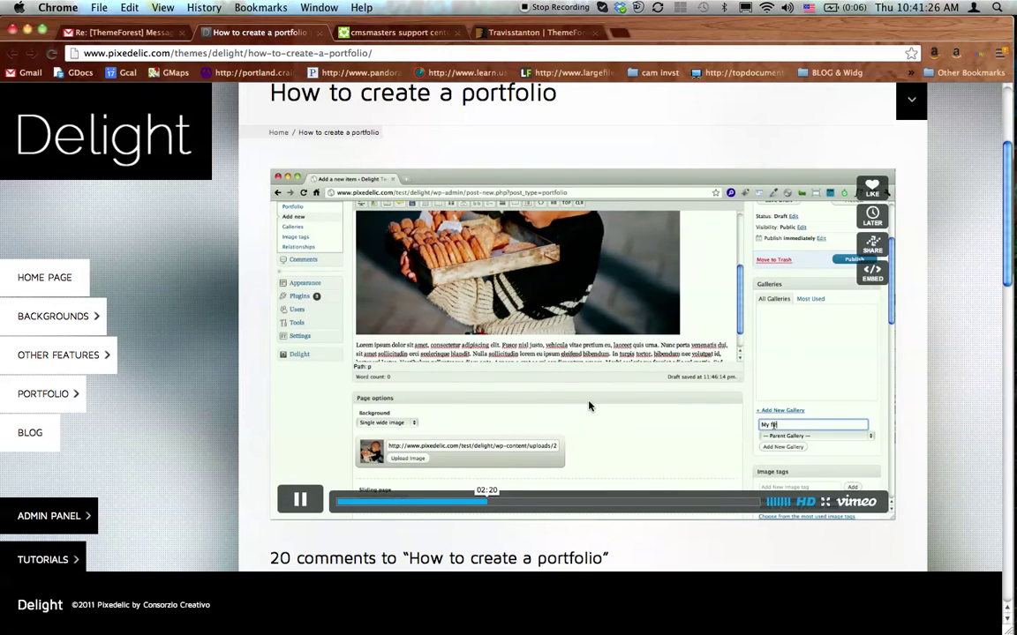
pyautogui.click(675, 425)
pyautogui.press('super+Tab')
# - Set the page options to Open on load for the sliding page, Hide sidebar, and Wide column for the main column
pyautogui.scroll(-5, 381, 441)
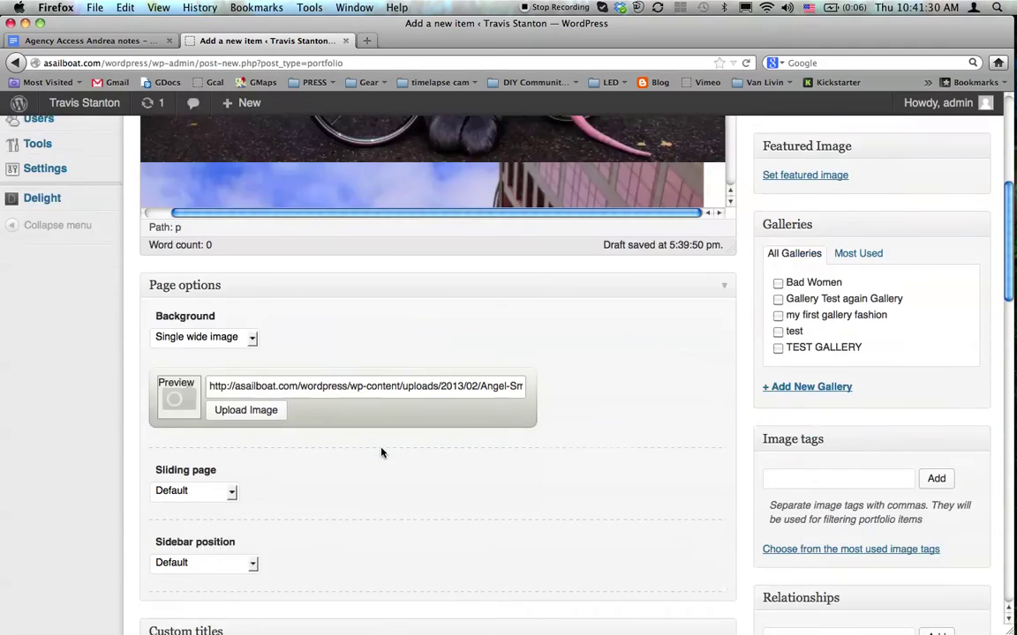
pyautogui.click(229, 286)
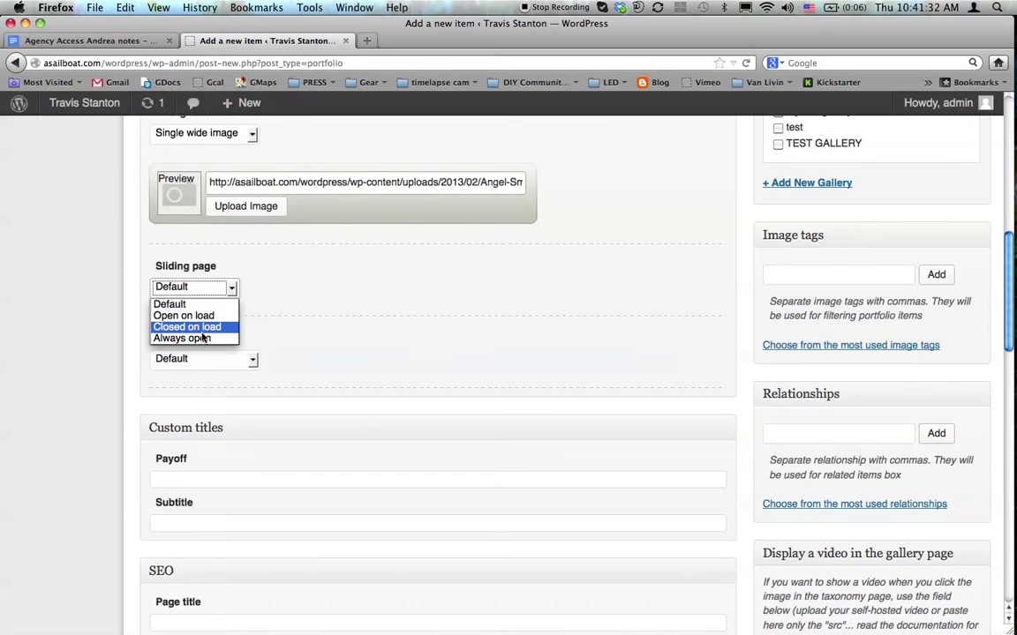
pyautogui.click(203, 318)
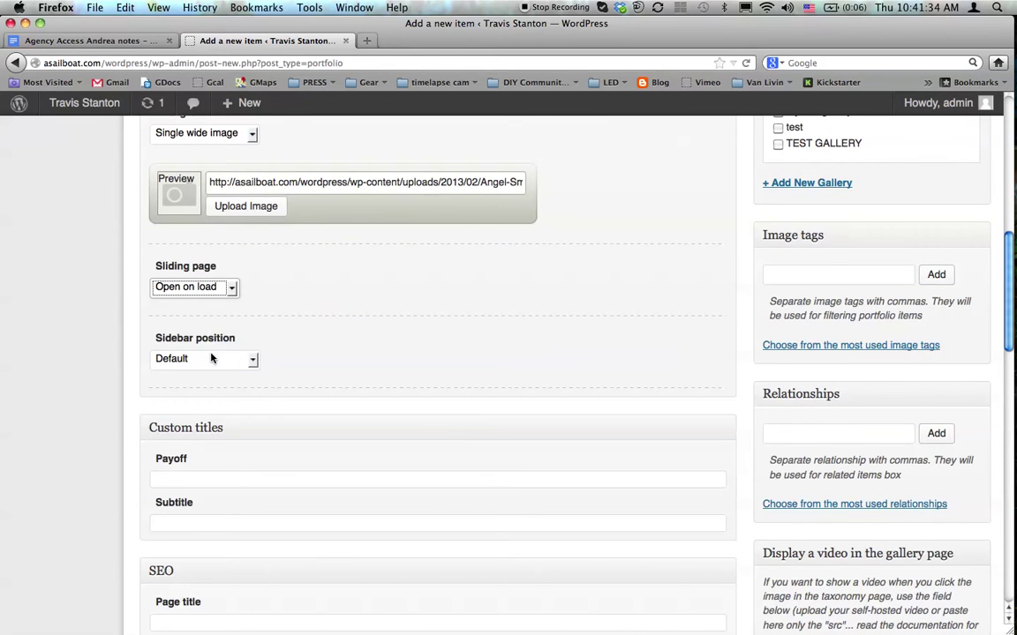
pyautogui.click(209, 358)
pyautogui.click(198, 410)
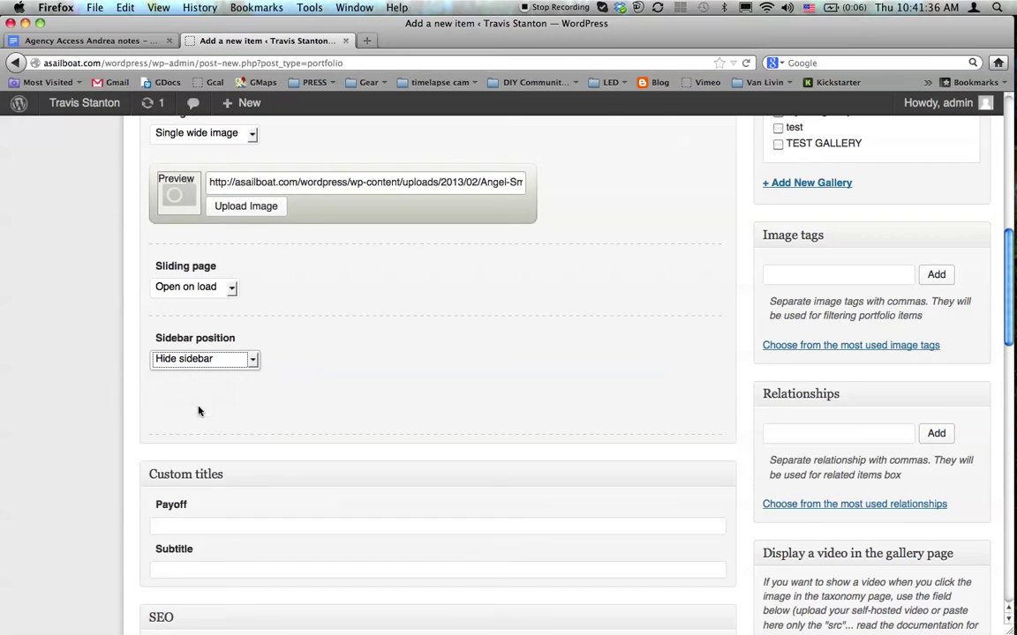
pyautogui.click(198, 406)
pyautogui.click(194, 445)
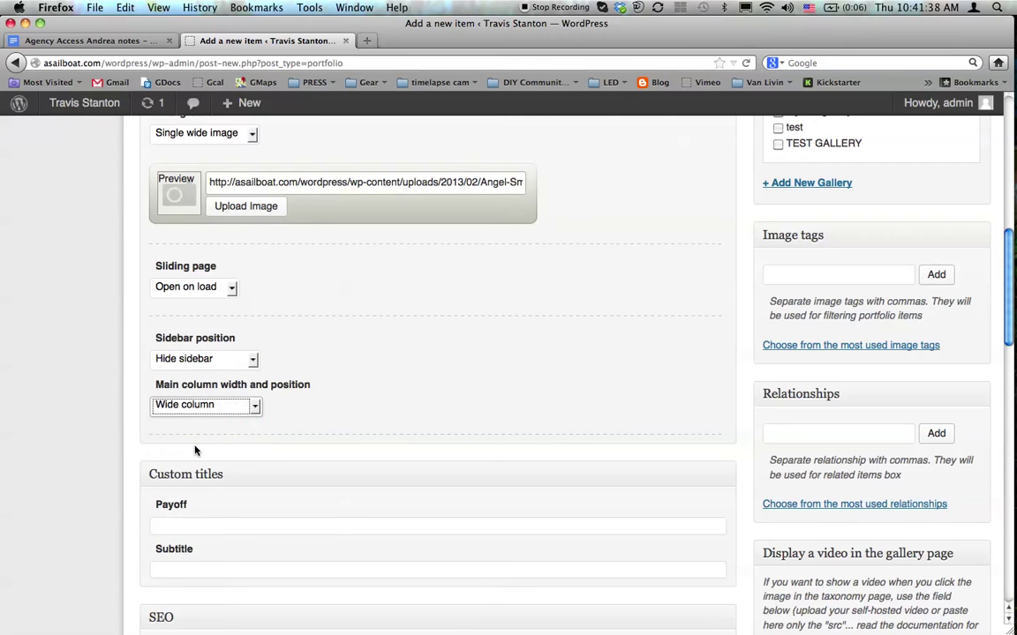
# - Disable comments as well as trackbacks and pingbacks in the portfolio item's discussion settings
pyautogui.scroll(-10, 299, 440)
pyautogui.scroll(-10, 299, 441)
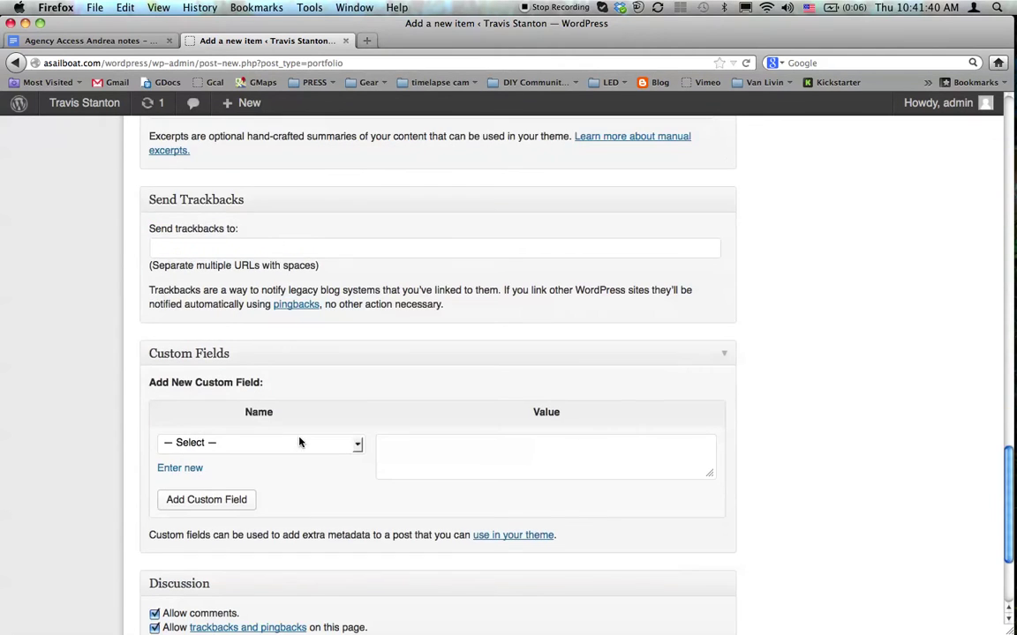
pyautogui.click(154, 455)
pyautogui.click(154, 469)
# - Add a new gallery for the item named after its title, "My First or 10th try", by copying the title text
pyautogui.scroll(20, 431, 400)
pyautogui.scroll(5, 430, 399)
pyautogui.scroll(-3, 733, 354)
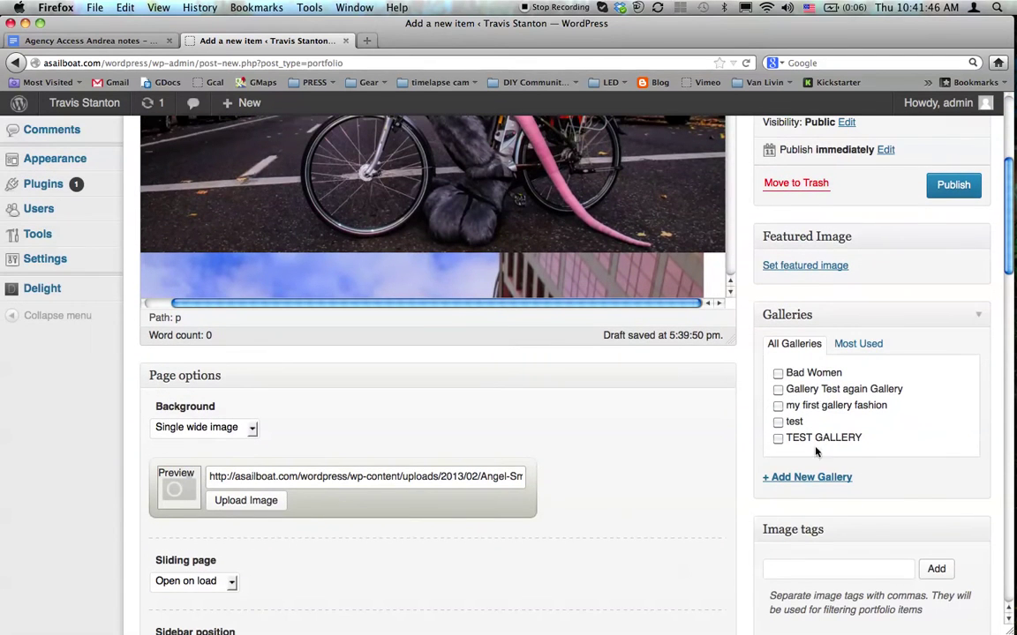
pyautogui.click(803, 481)
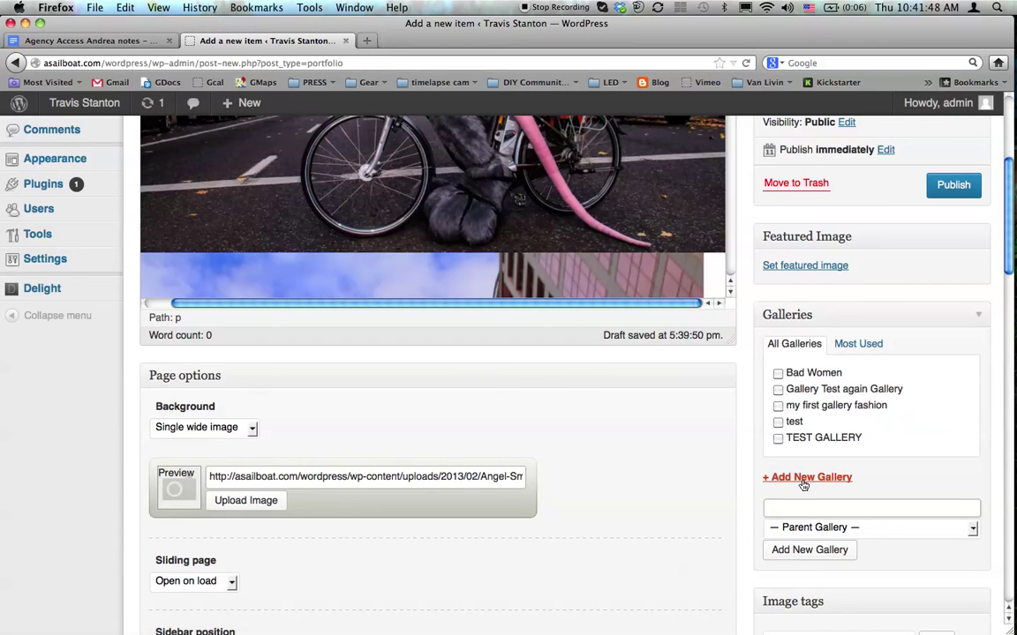
pyautogui.scroll(3, 803, 485)
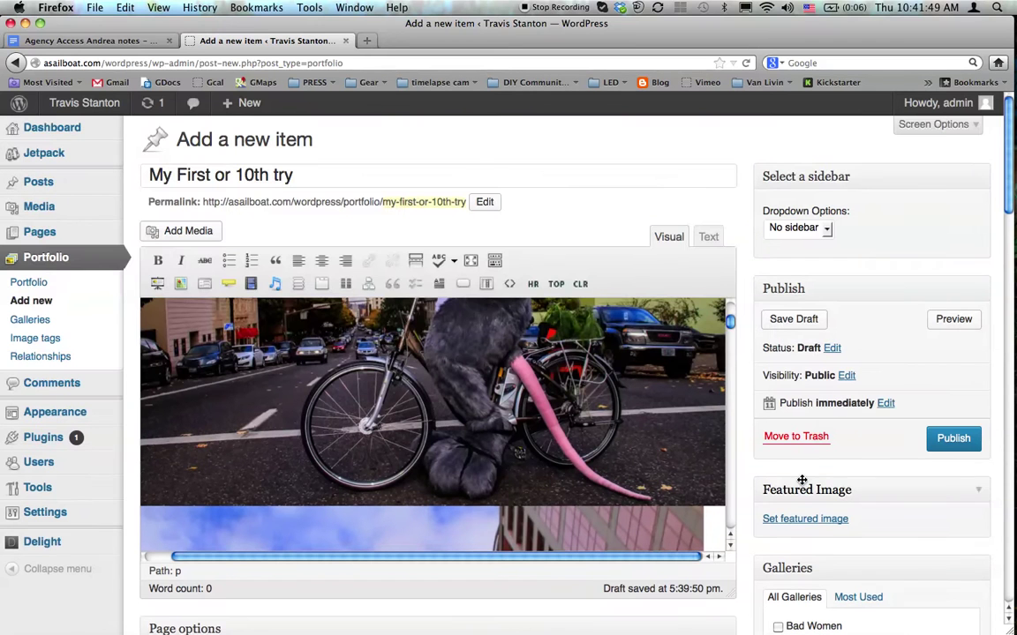
pyautogui.tripleClick(326, 174)
pyautogui.press('super+c')
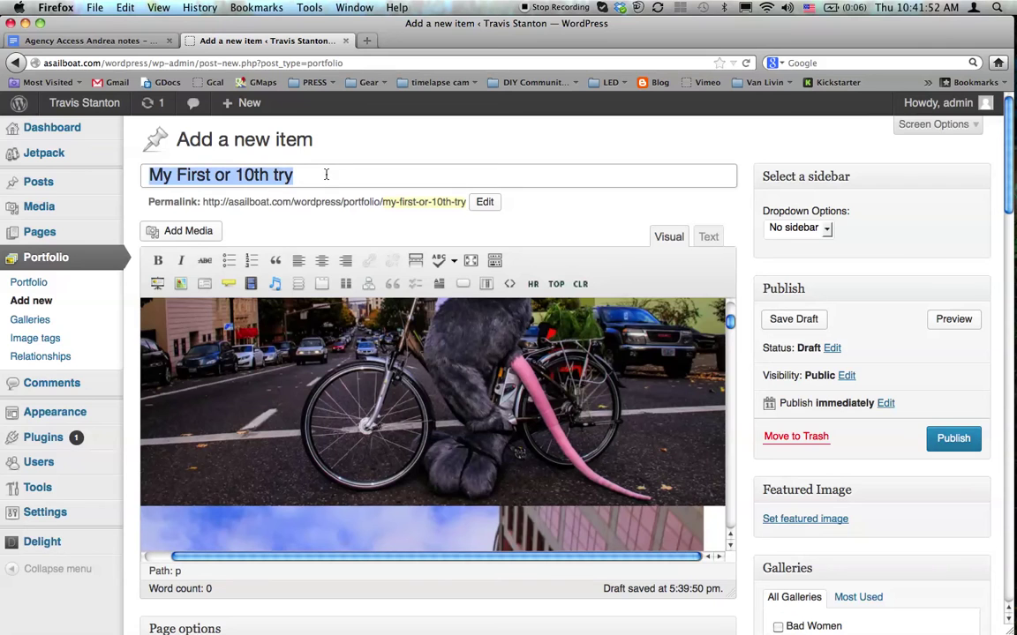
pyautogui.scroll(-5, 827, 440)
pyautogui.click(830, 423)
pyautogui.press('super+v')
pyautogui.click(808, 465)
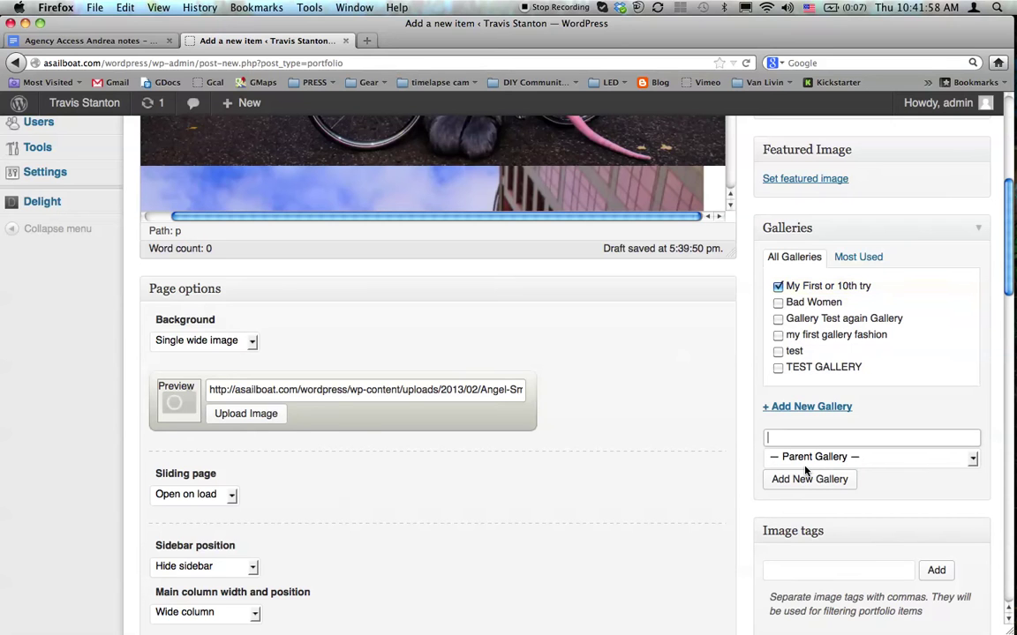
# - Check the tutorial's progress in Chrome, and add the image tag HELP and the relationship Pictures to the item in Firefox
pyautogui.press('super+Tab')
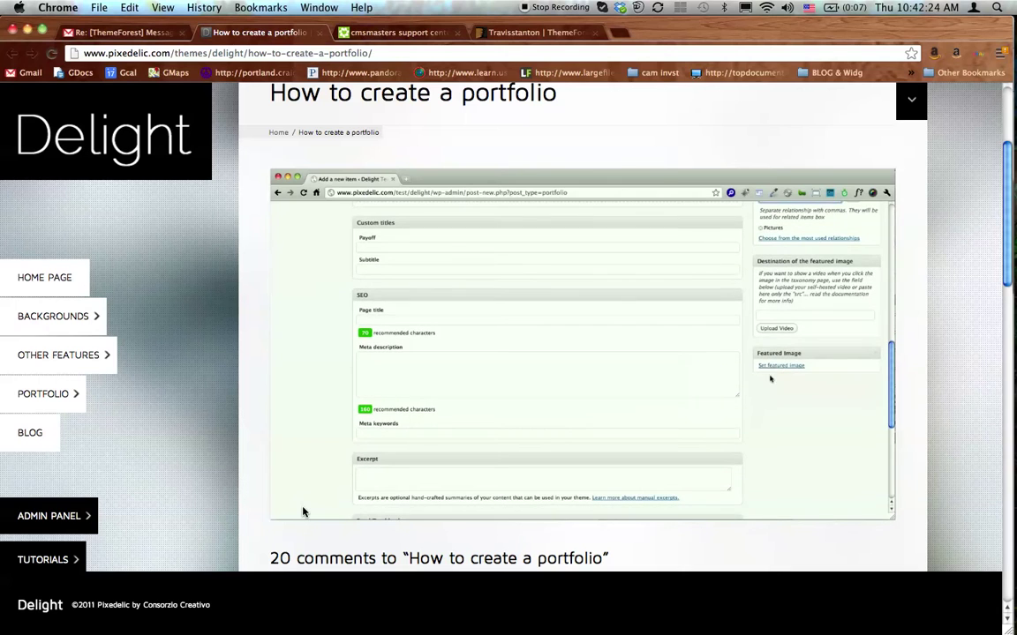
pyautogui.press('super+Tab')
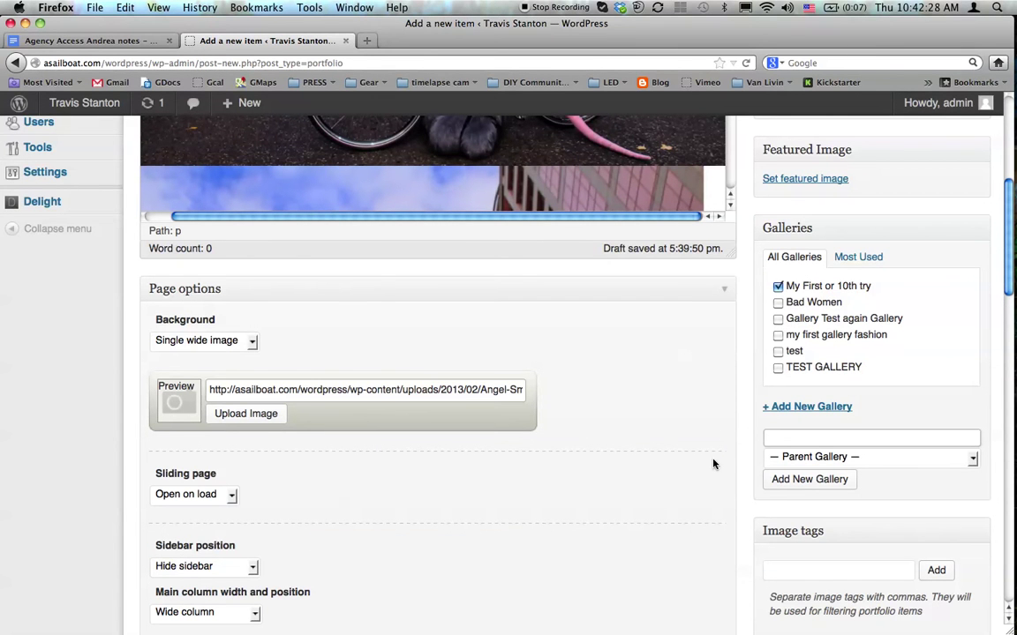
pyautogui.scroll(-5, 934, 565)
pyautogui.click(792, 389)
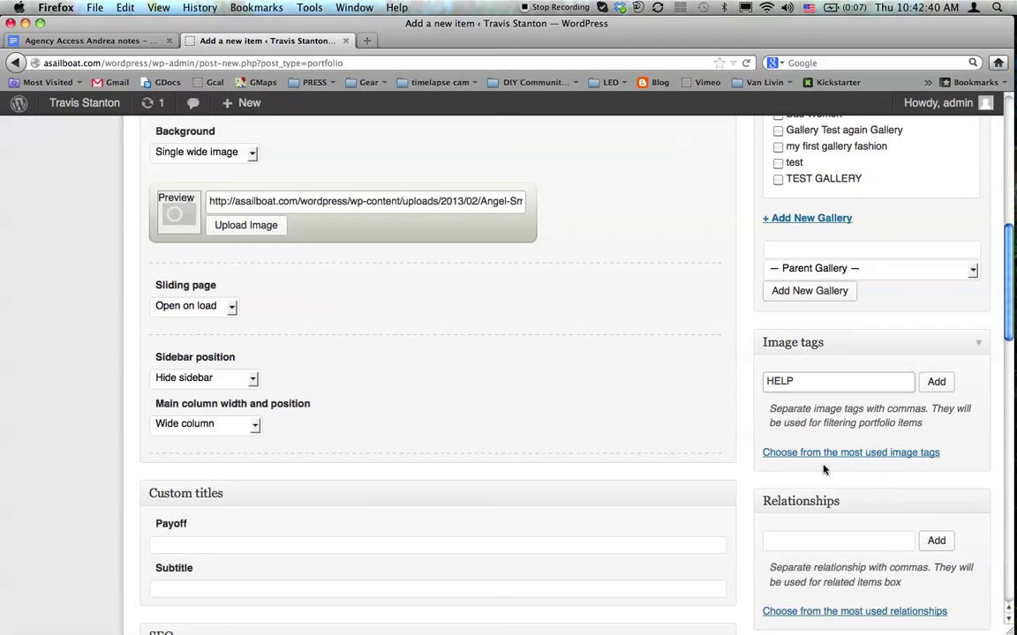
pyautogui.scroll(-5, 830, 438)
pyautogui.click(796, 344)
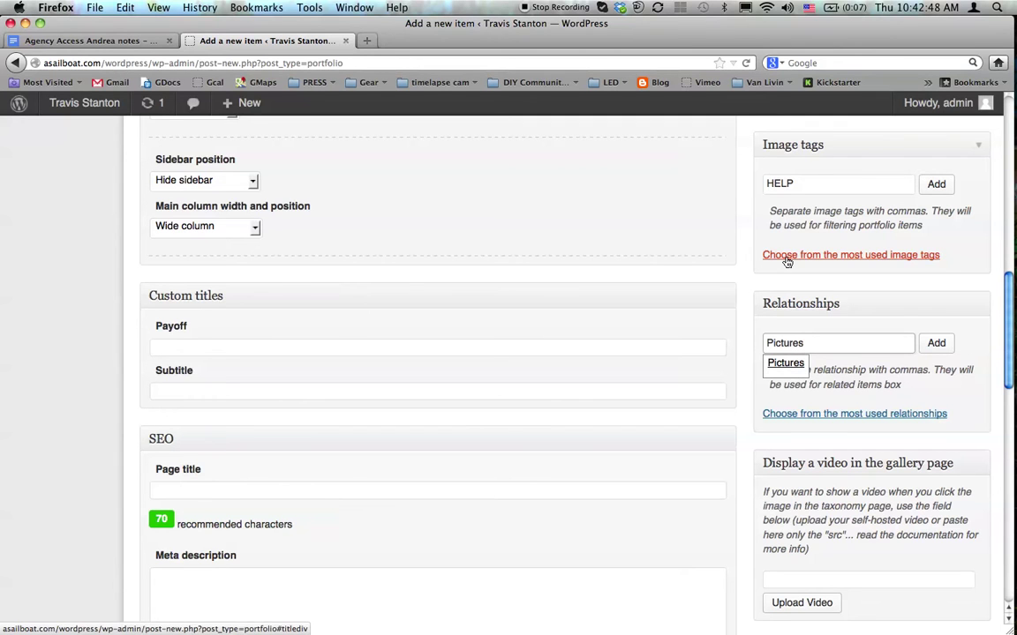
pyautogui.click(934, 186)
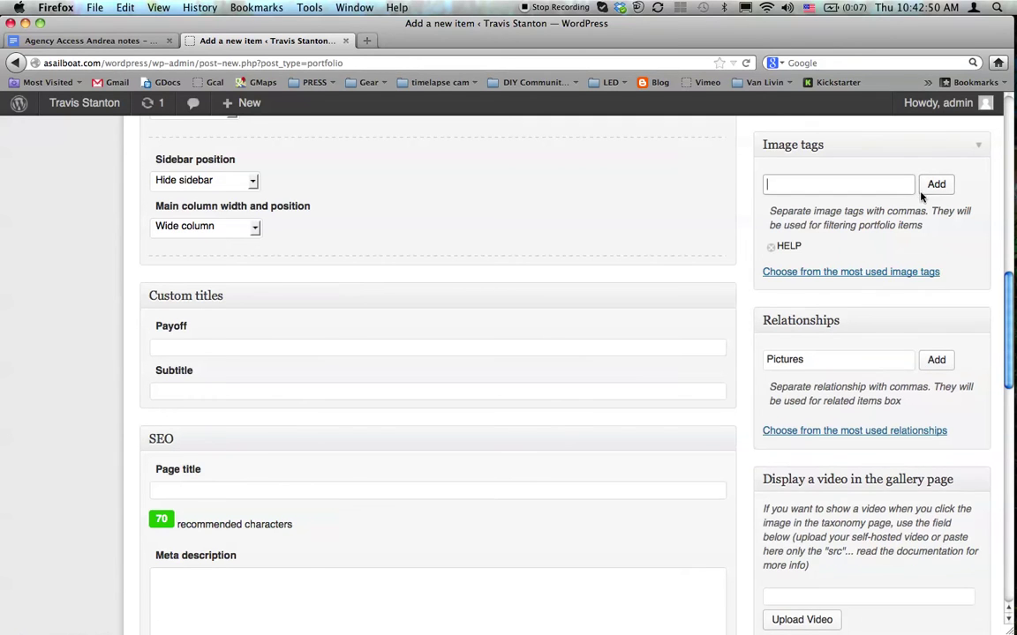
pyautogui.click(934, 361)
# - Review the remaining item settings, rewind the tutorial in Chrome to its featured image section, and return to Firefox
pyautogui.scroll(-4, 692, 518)
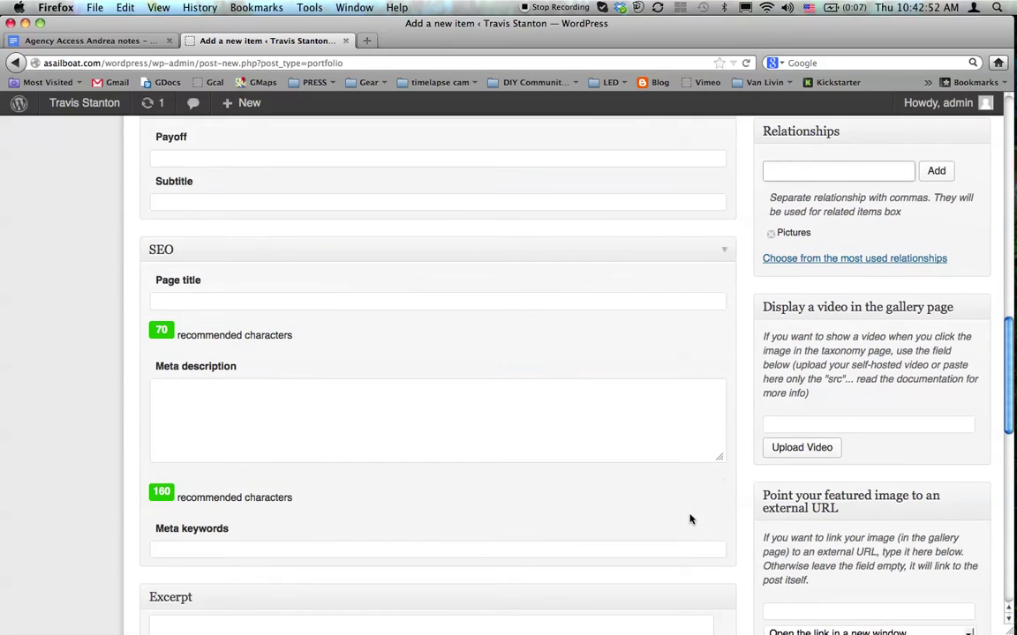
pyautogui.scroll(-5, 882, 427)
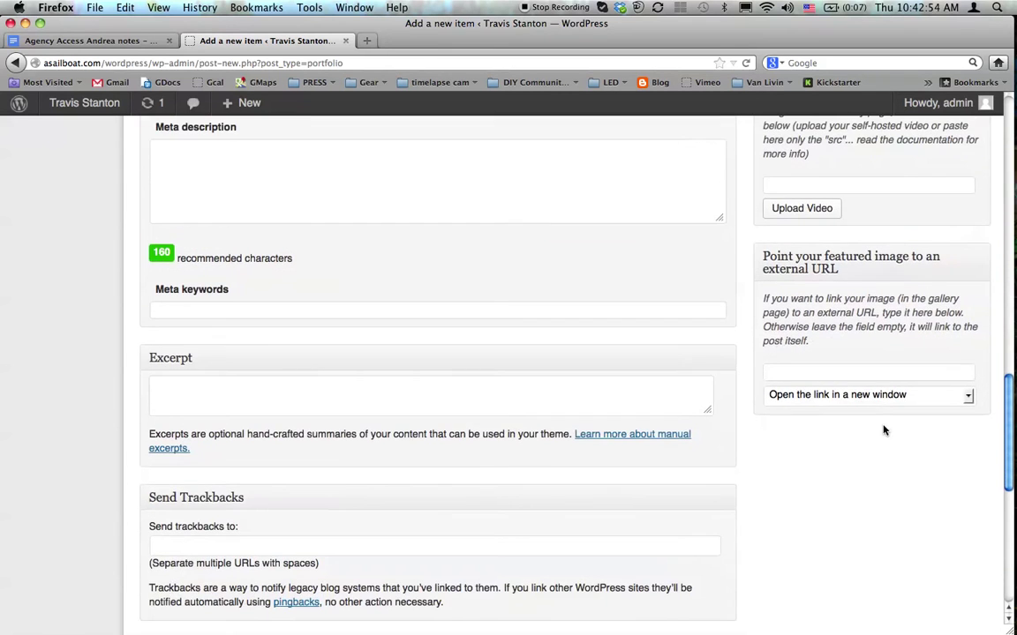
pyautogui.scroll(4, 883, 430)
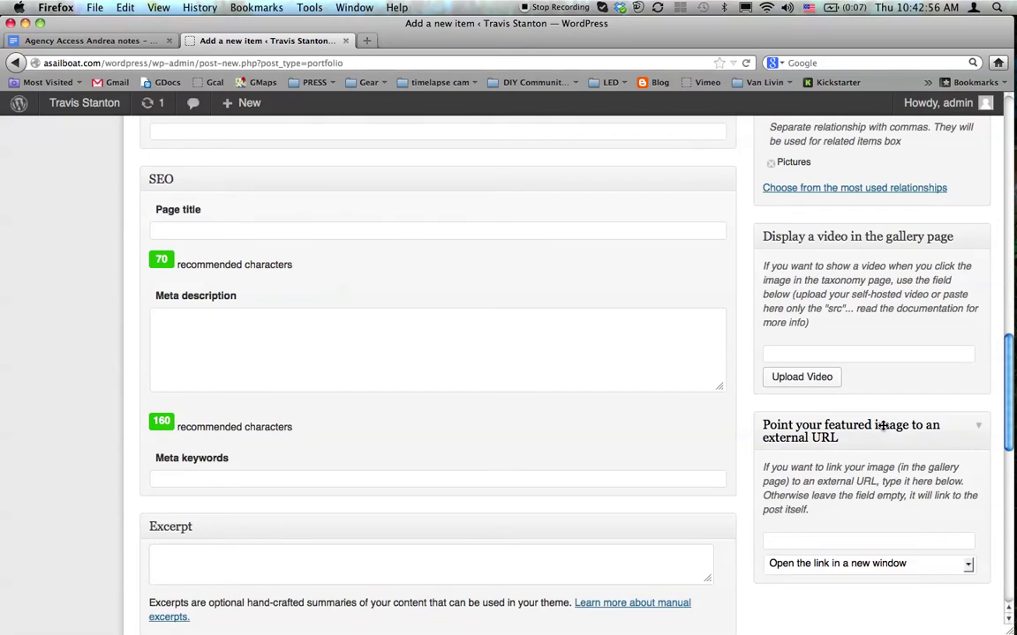
pyautogui.press('super+Tab')
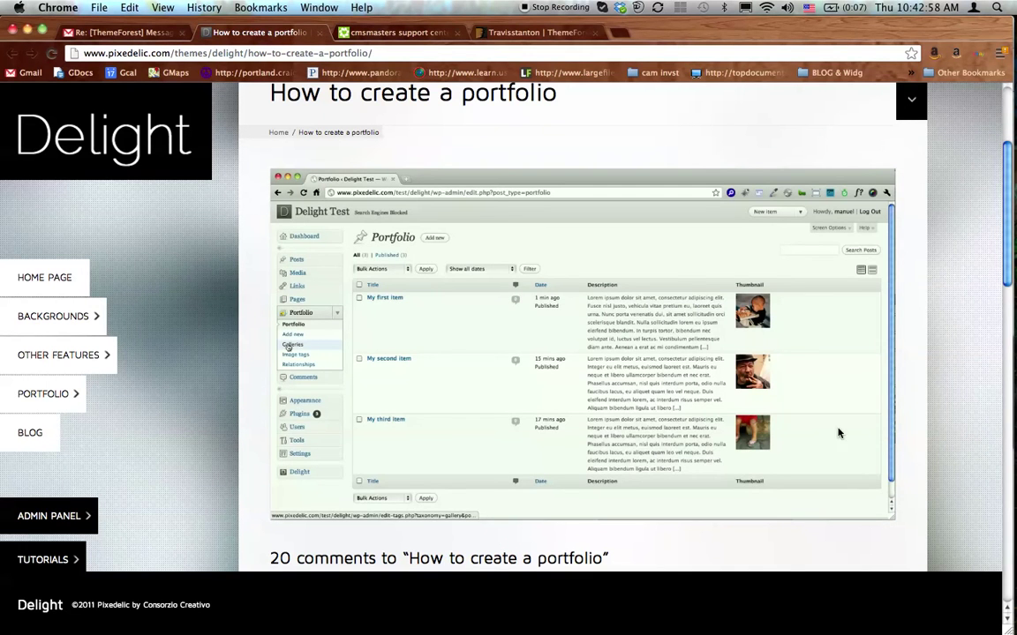
pyautogui.click(541, 503)
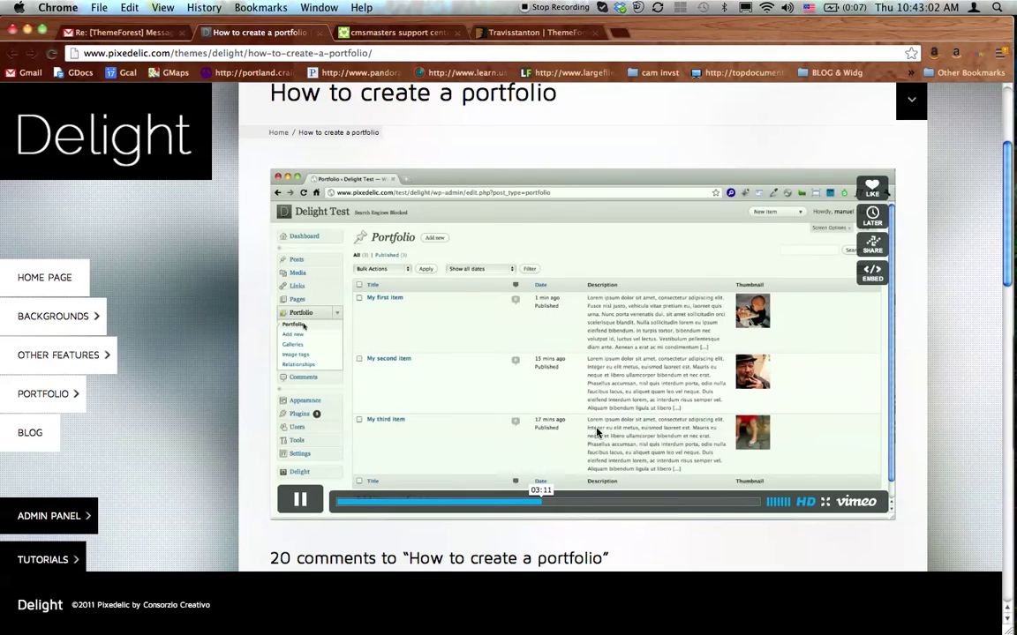
pyautogui.click(512, 504)
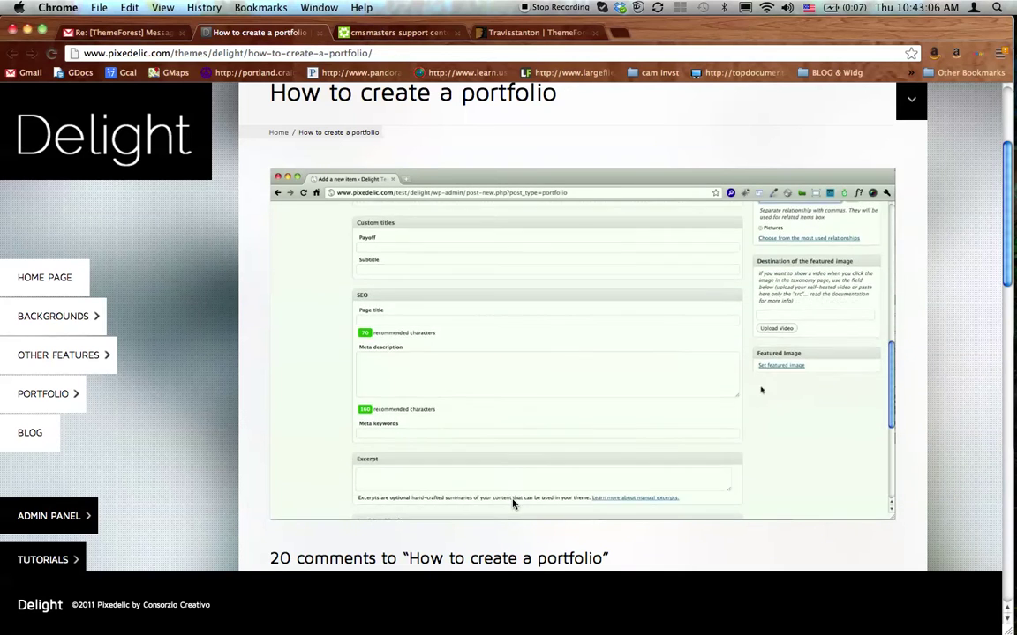
pyautogui.press('super+Tab')
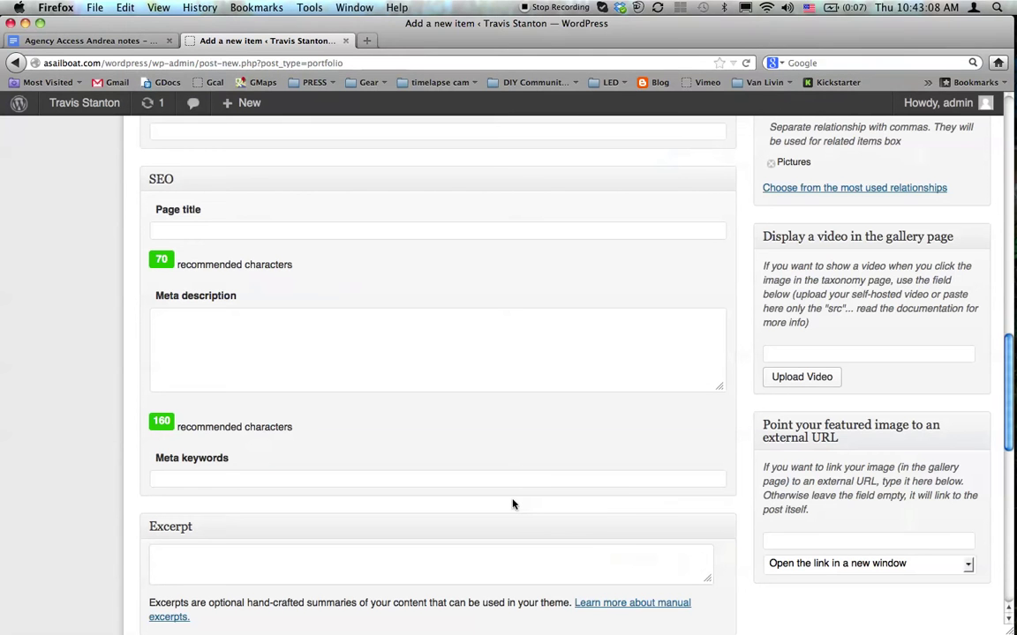
# - Look through the item's lower settings for the featured image option, and rewind the tutorial in Chrome to 02:48
pyautogui.scroll(-3, 828, 547)
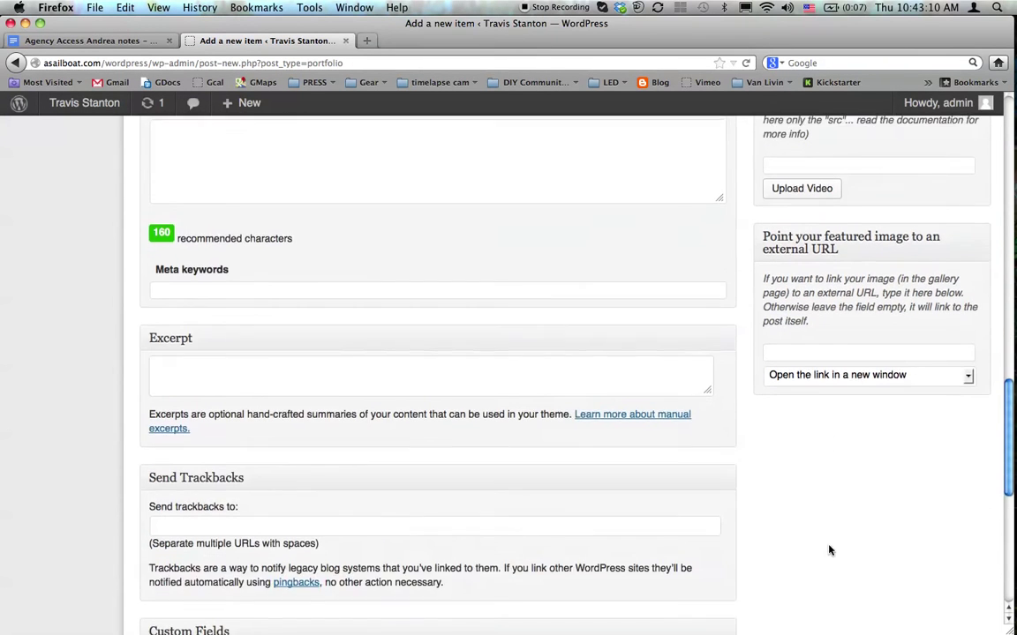
pyautogui.scroll(5, 828, 547)
pyautogui.scroll(-3, 828, 549)
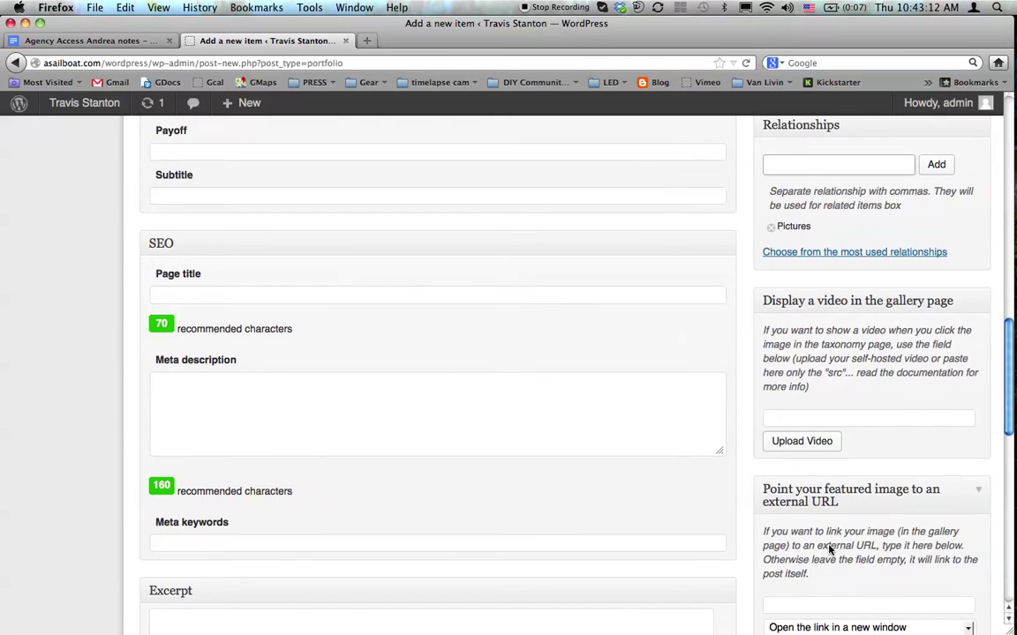
pyautogui.scroll(1, 828, 549)
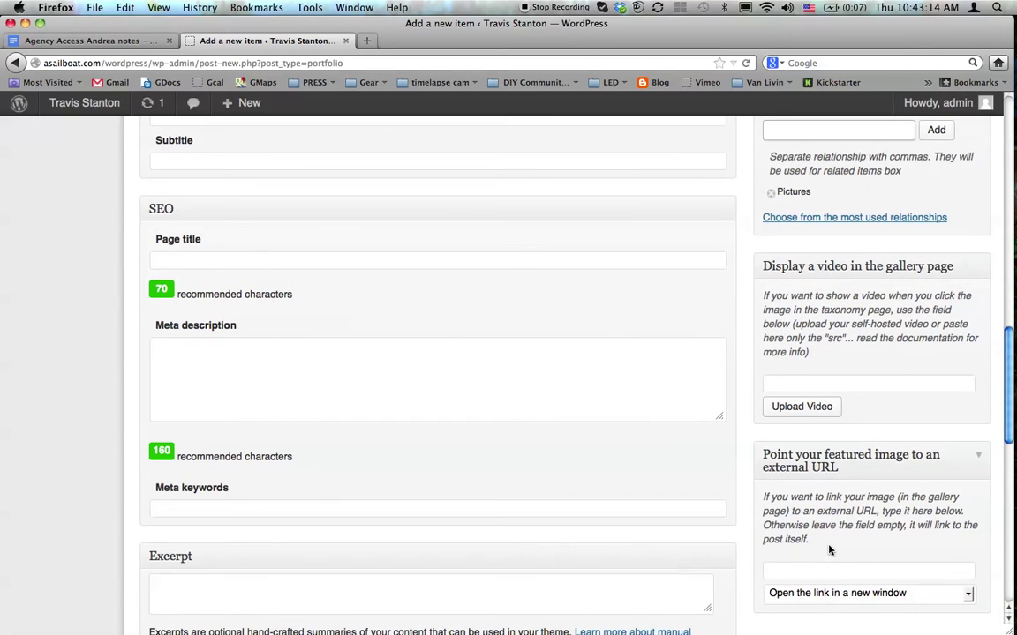
pyautogui.press('super+Tab')
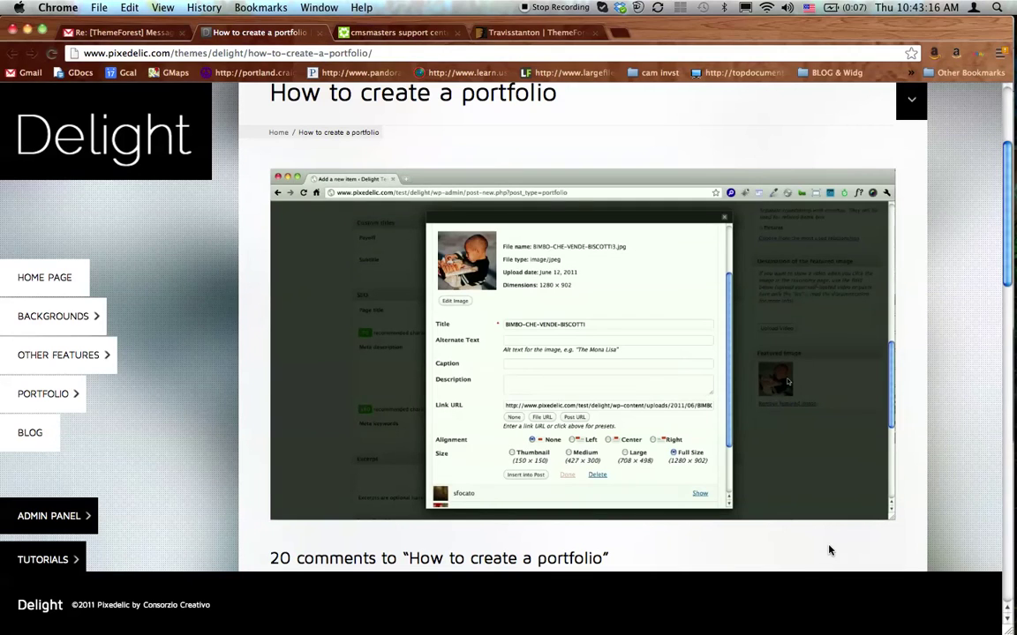
pyautogui.press('super+Tab')
pyautogui.press('super+Tab')
pyautogui.click(520, 500)
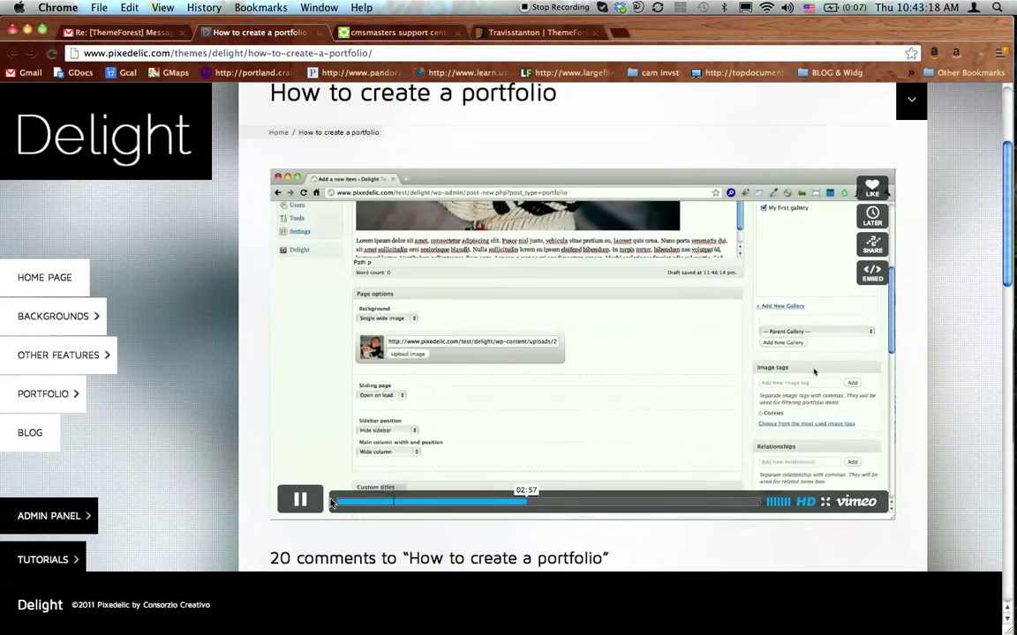
pyautogui.click(517, 503)
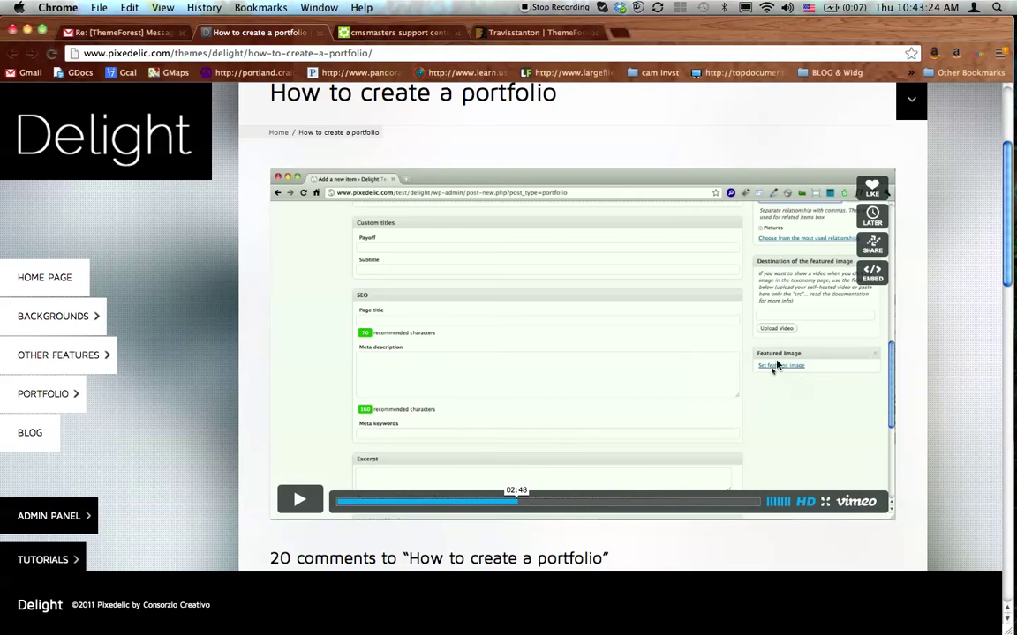
# - Play the tutorial's featured image selection in Chrome, pause it, and return to the item in Firefox
pyautogui.press('super+Tab')
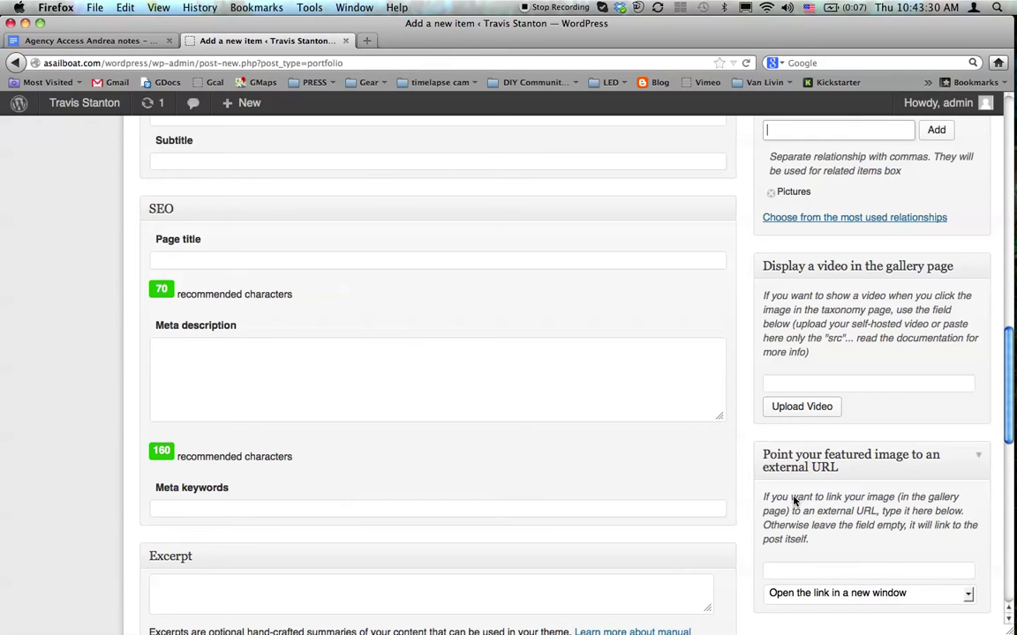
pyautogui.press('super+Tab')
pyautogui.click(299, 499)
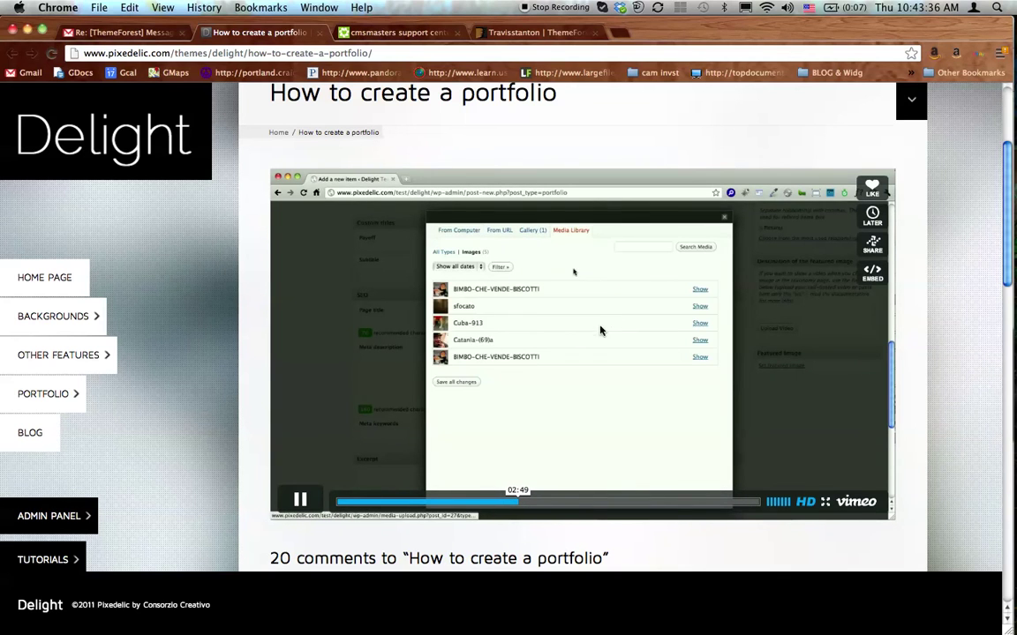
pyautogui.click(301, 500)
pyautogui.press('super+Tab')
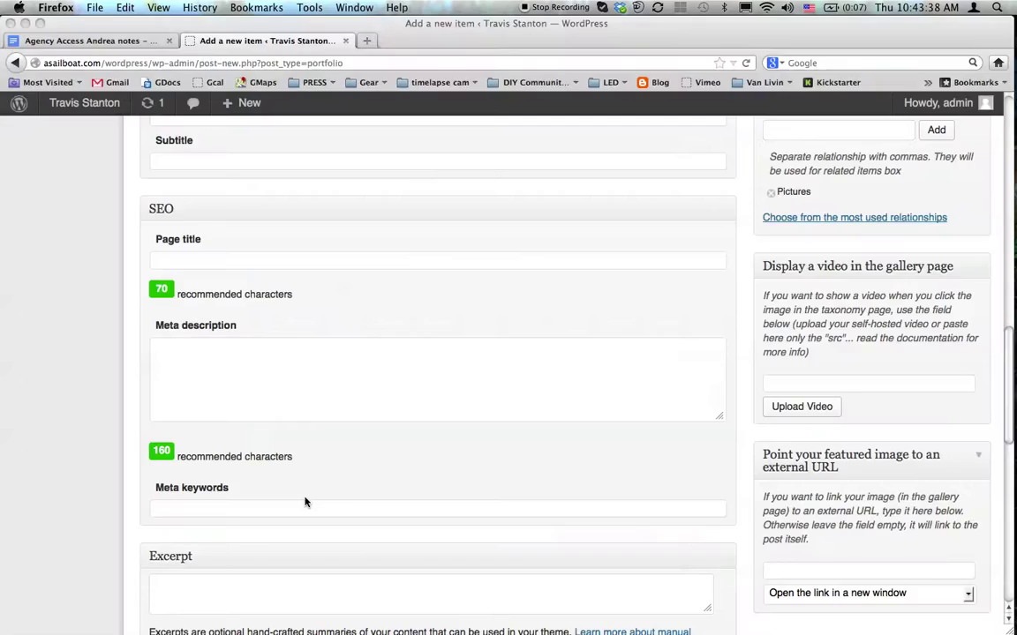
# - Examine the item's external URL settings and the surrounding boxes for a way to choose the featured image
pyautogui.scroll(-2, 826, 517)
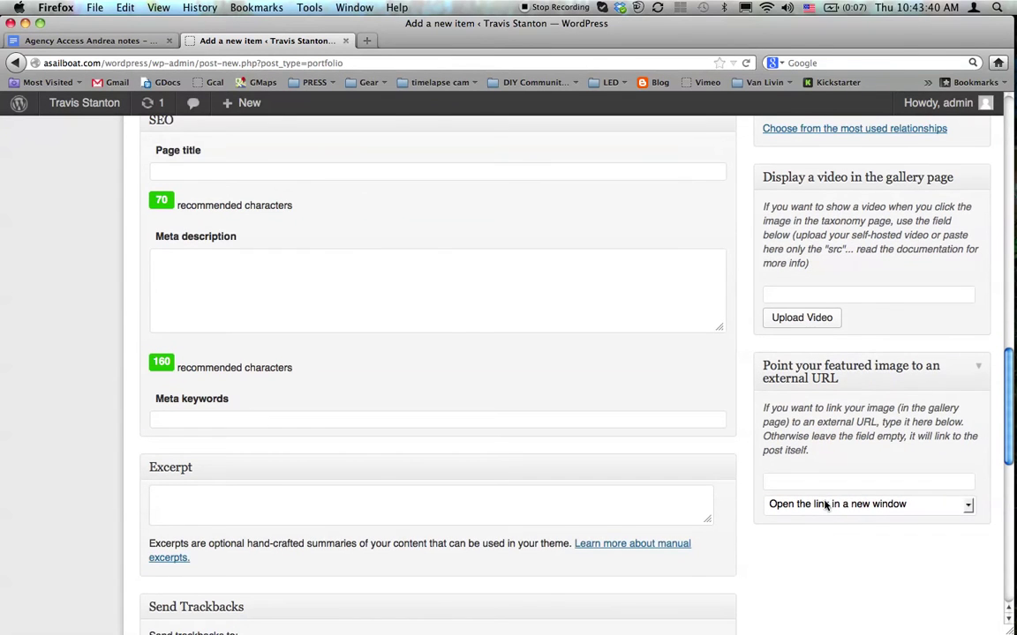
pyautogui.click(825, 504)
pyautogui.click(825, 487)
pyautogui.click(823, 484)
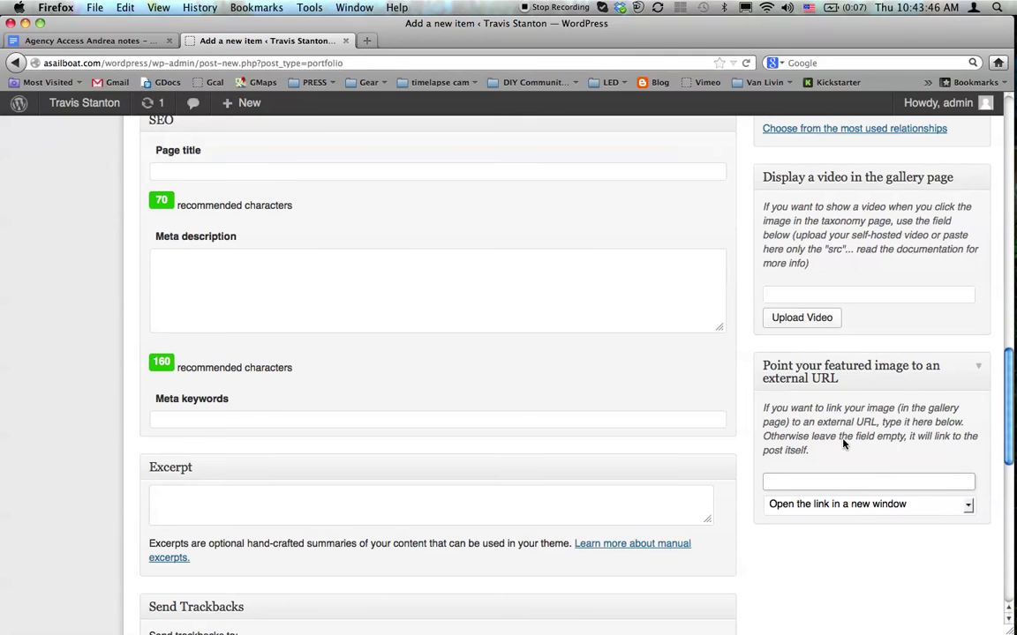
pyautogui.scroll(-3, 868, 472)
pyautogui.scroll(5, 867, 471)
# - Play the tutorial in Chrome through its publishing section, and publish the portfolio item in Firefox
pyautogui.press('super+Tab')
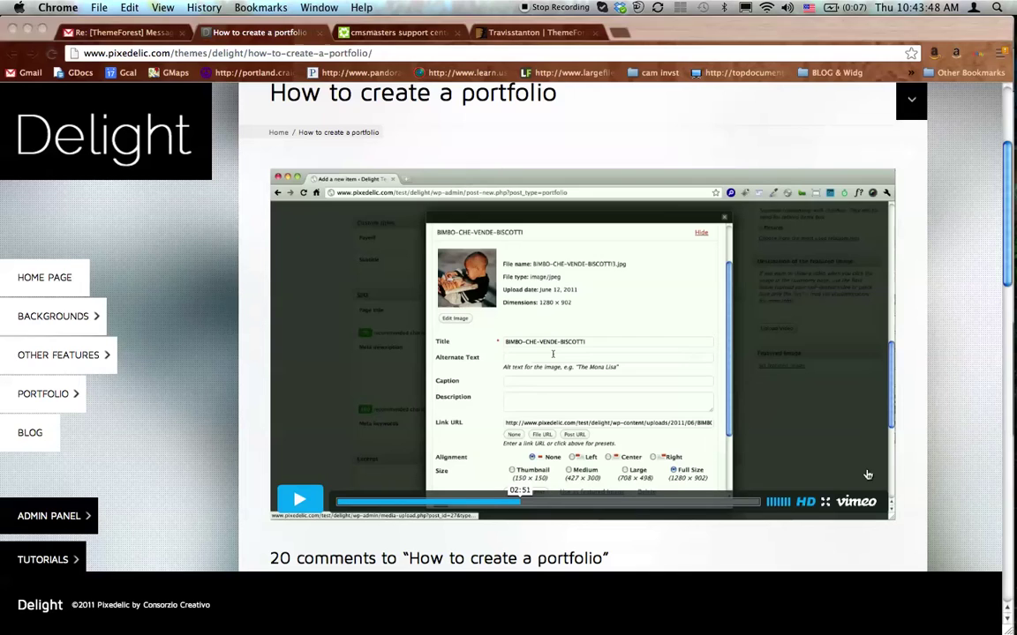
pyautogui.click(301, 501)
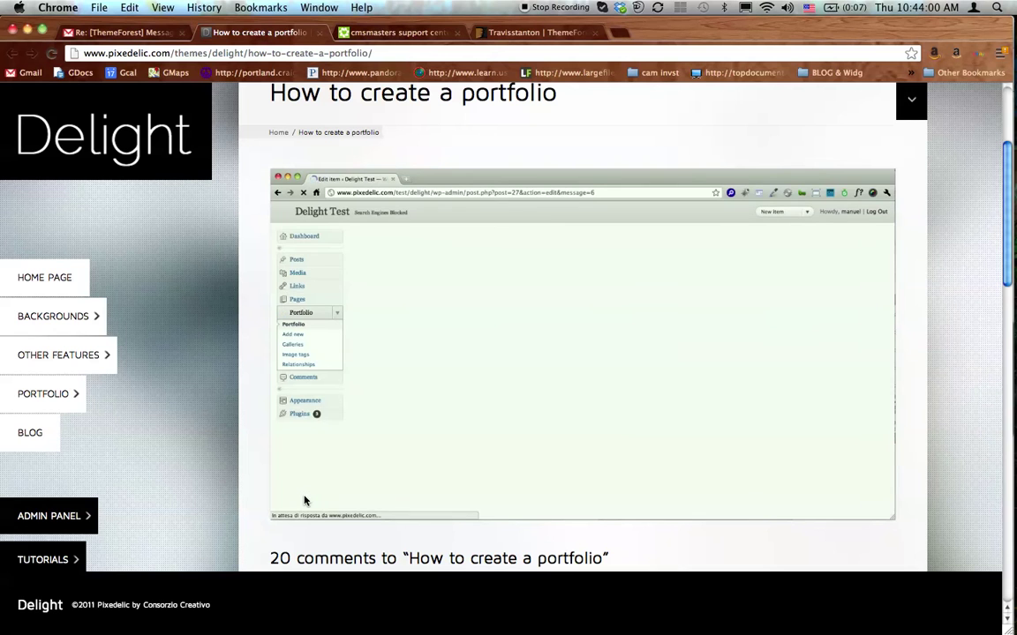
pyautogui.click(294, 501)
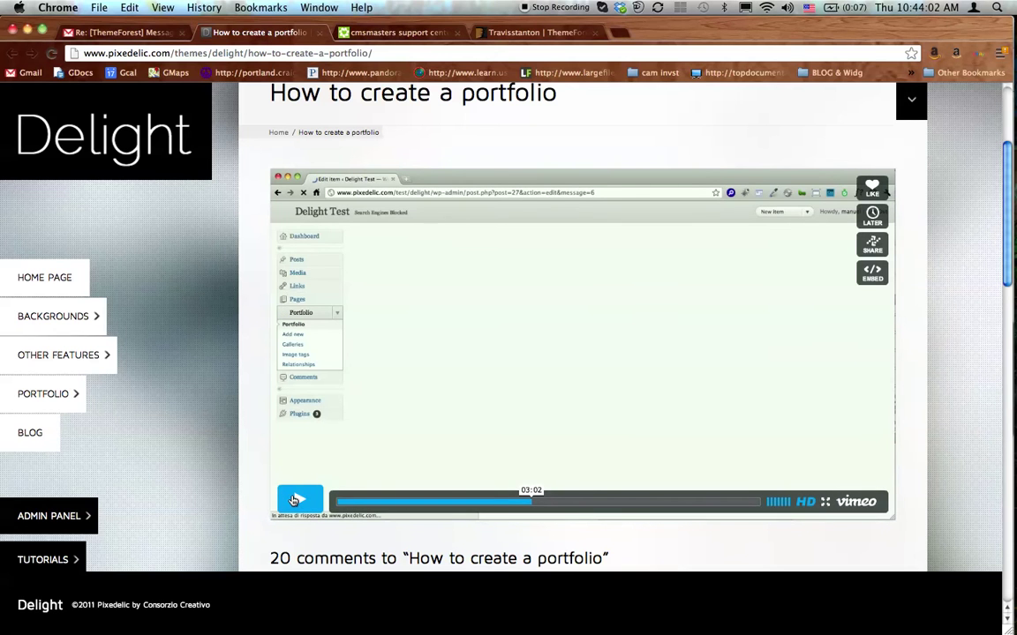
pyautogui.press('super+Tab')
pyautogui.scroll(10, 802, 454)
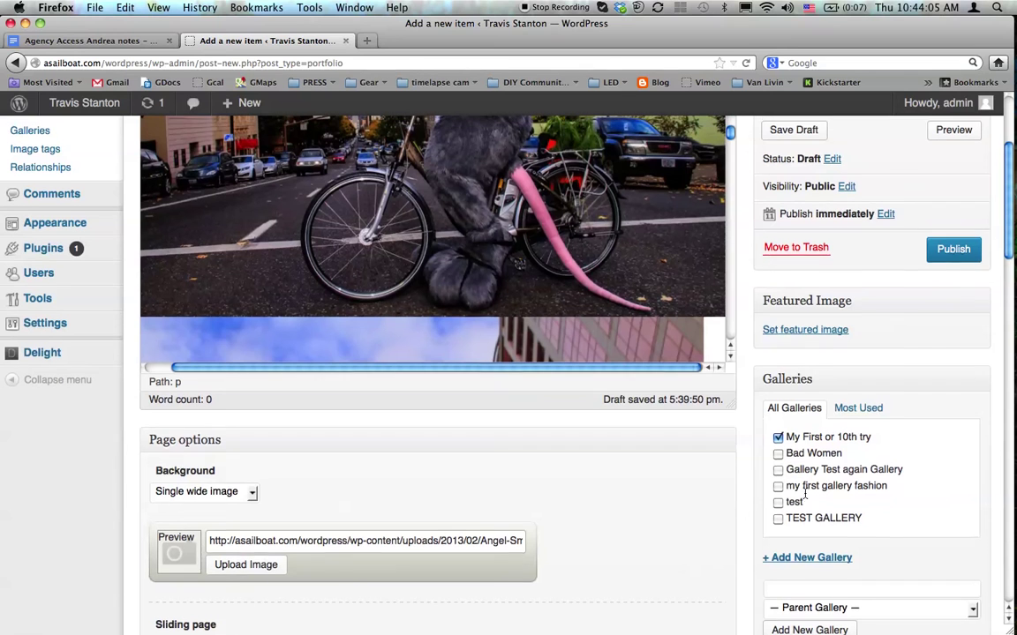
pyautogui.click(955, 251)
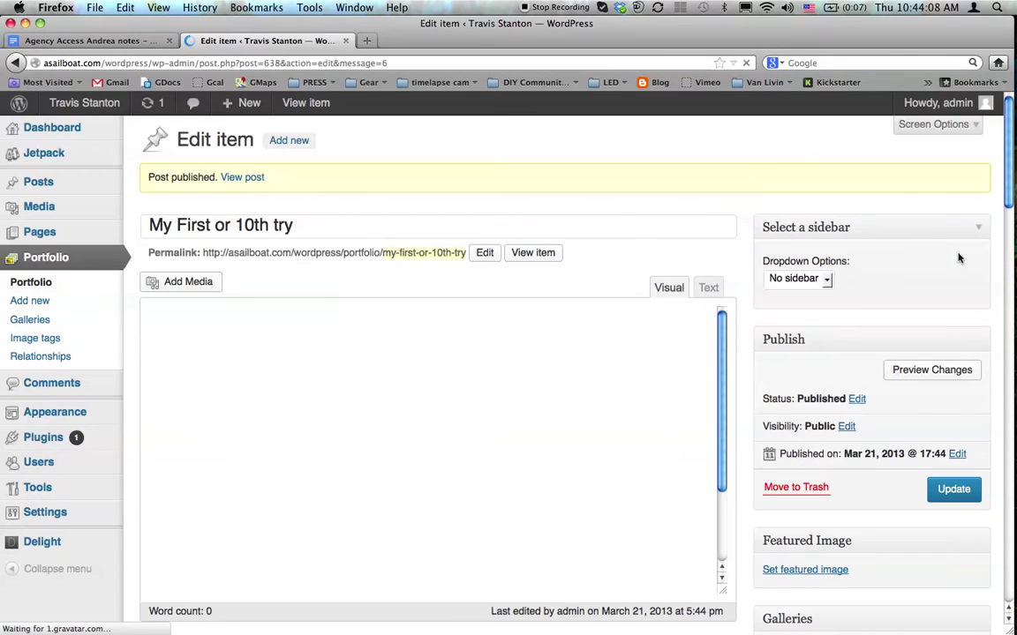
# - Set IMG_8146-Peephole.jpg from the media library as the portfolio item's featured image
pyautogui.scroll(-3, 860, 238)
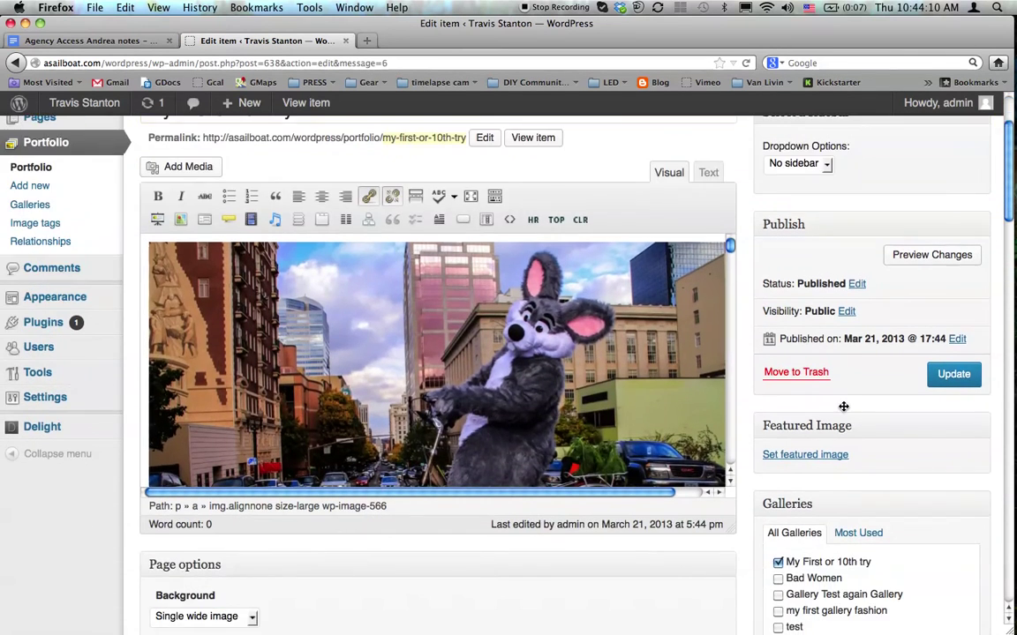
pyautogui.click(808, 455)
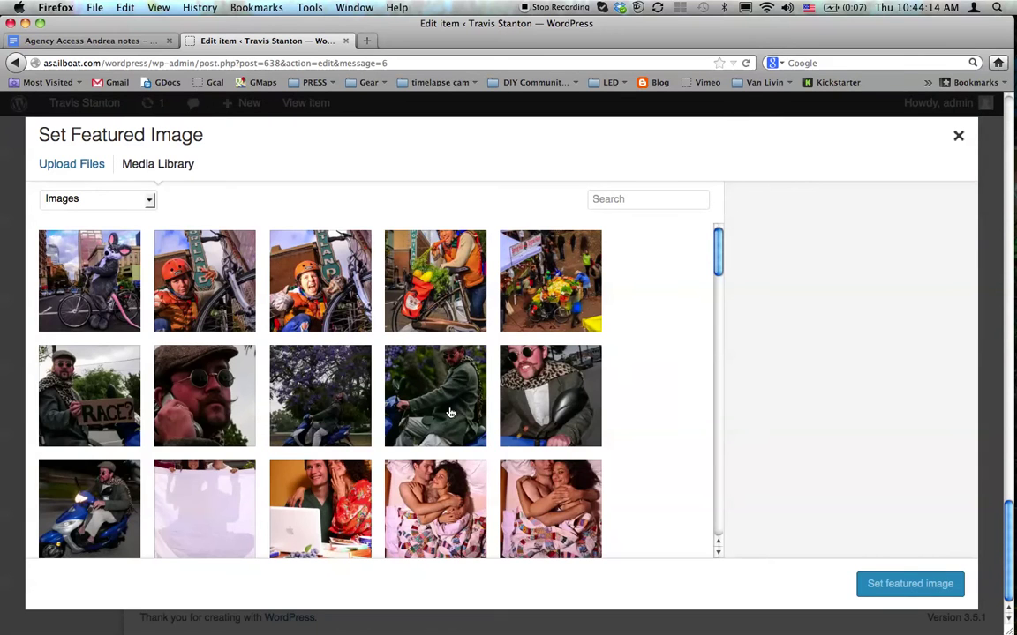
pyautogui.scroll(-15, 446, 406)
pyautogui.scroll(-3, 450, 413)
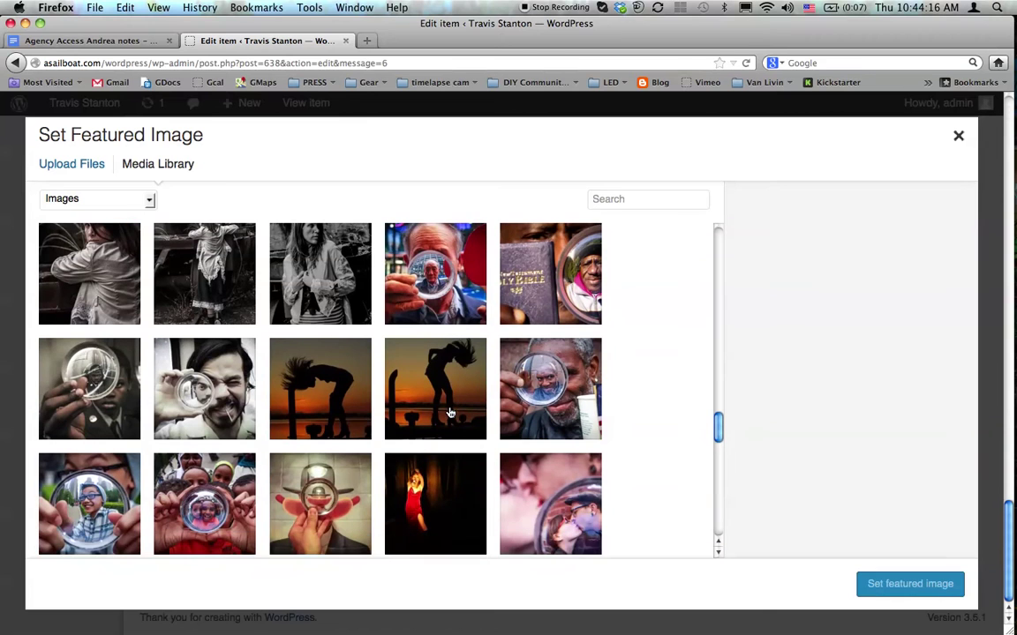
pyautogui.click(306, 483)
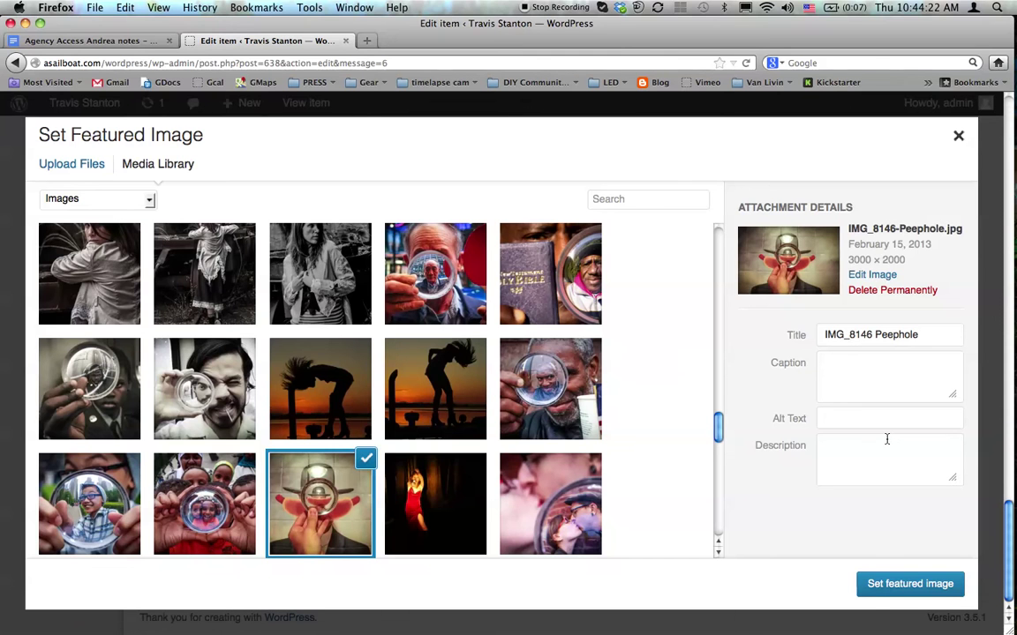
pyautogui.click(874, 585)
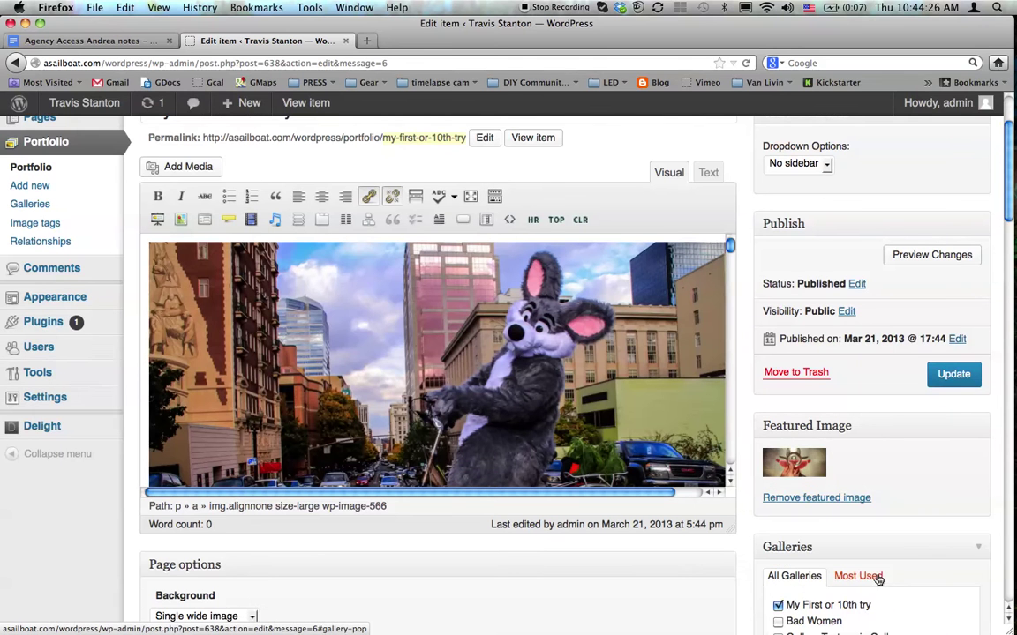
# - Play the tutorial in Chrome up to its Delight admin page, and update the portfolio item in Firefox
pyautogui.press('super+Tab')
pyautogui.click(301, 501)
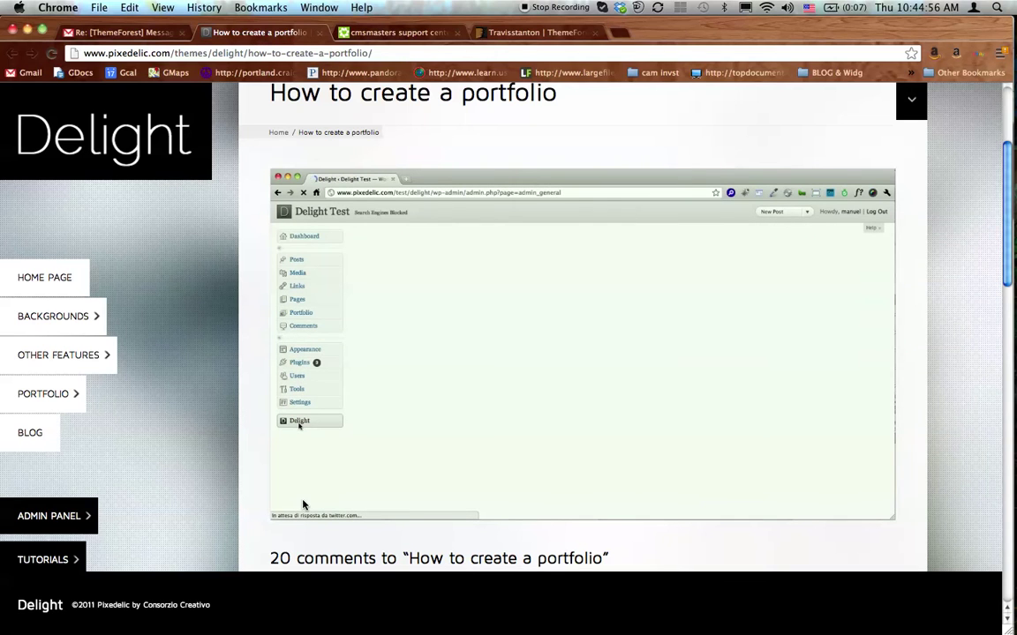
pyautogui.moveTo(297, 503)
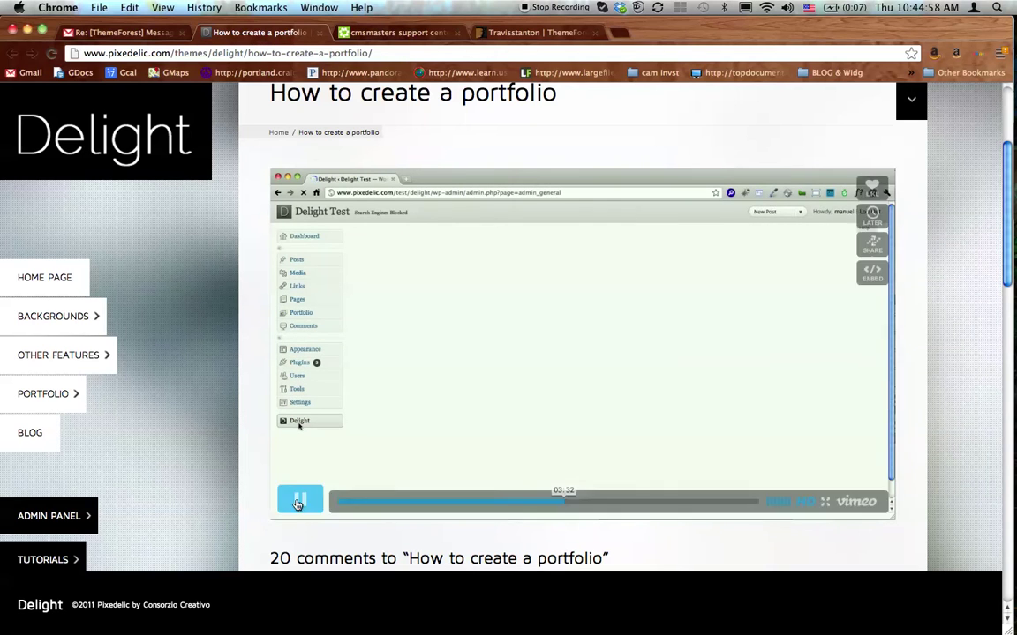
pyautogui.press('super+Tab')
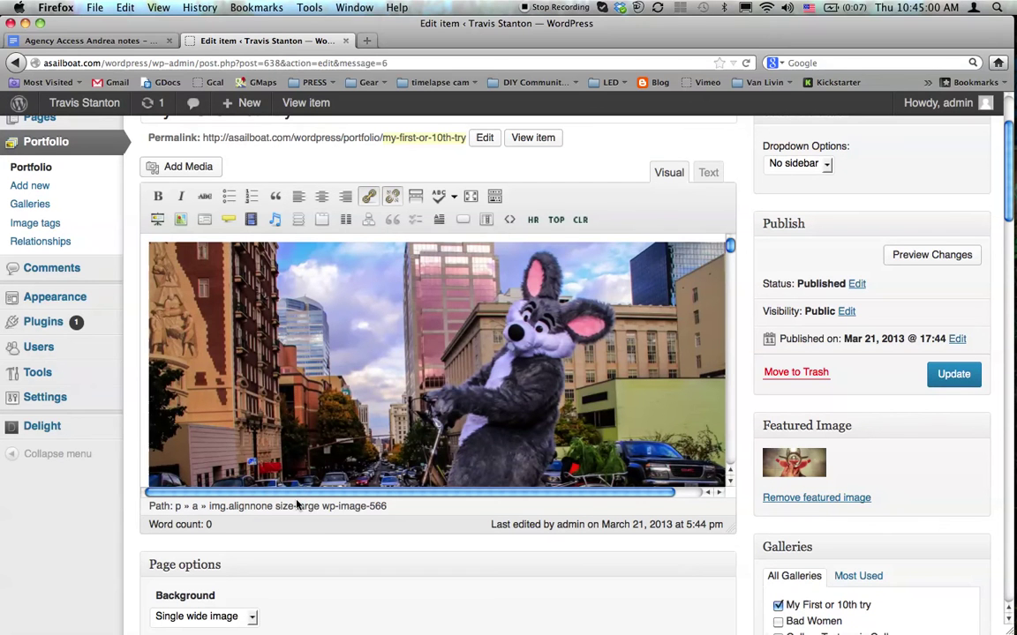
pyautogui.click(954, 374)
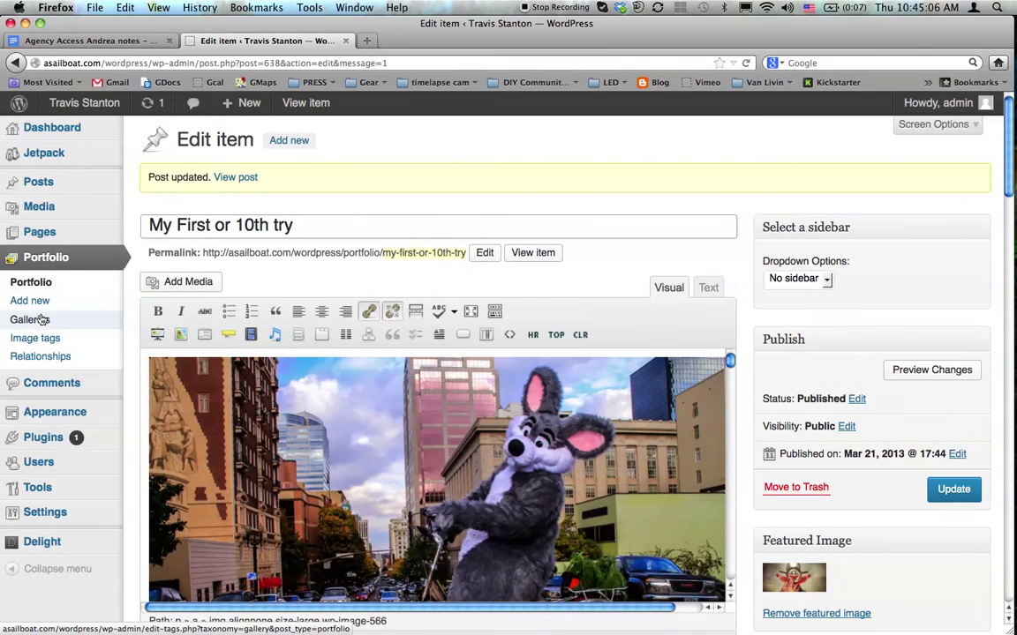
# - View the list of portfolio items, and open the portfolio's list of galleries
pyautogui.scroll(-5, 249, 283)
pyautogui.scroll(4, 196, 315)
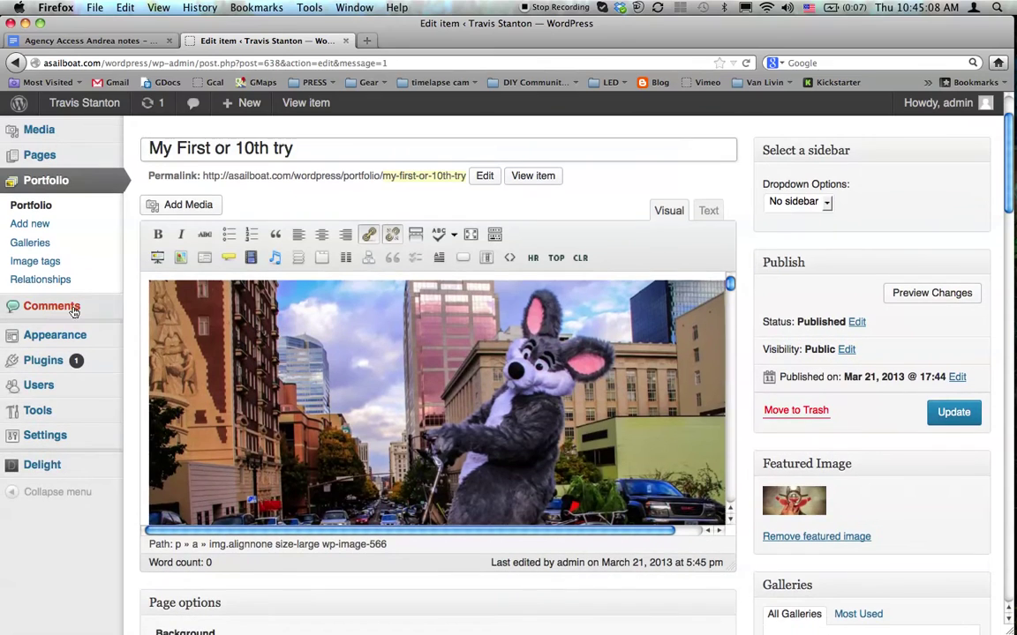
pyautogui.click(37, 203)
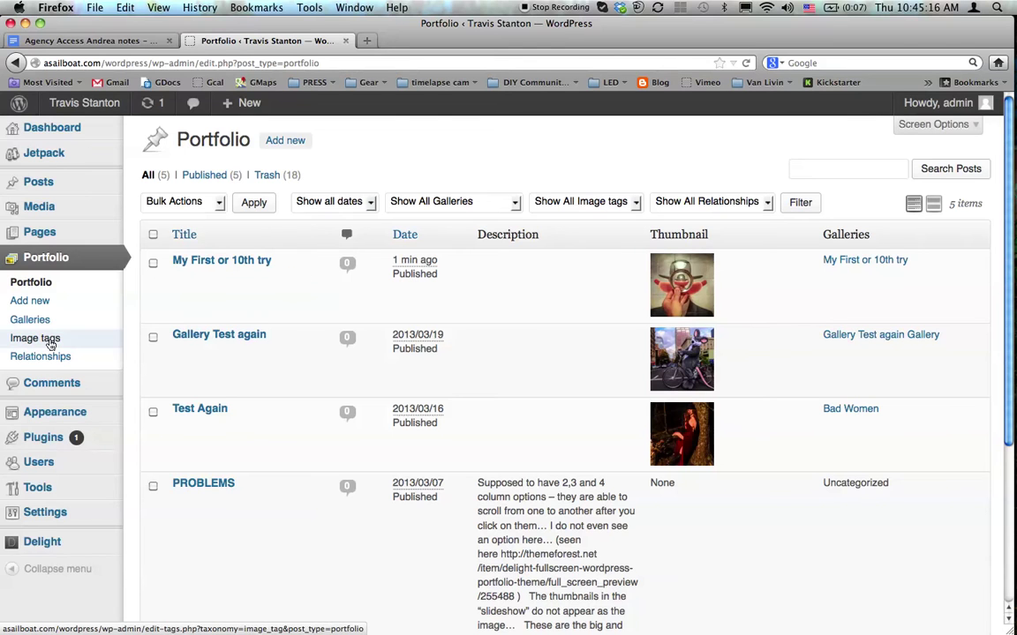
pyautogui.click(31, 325)
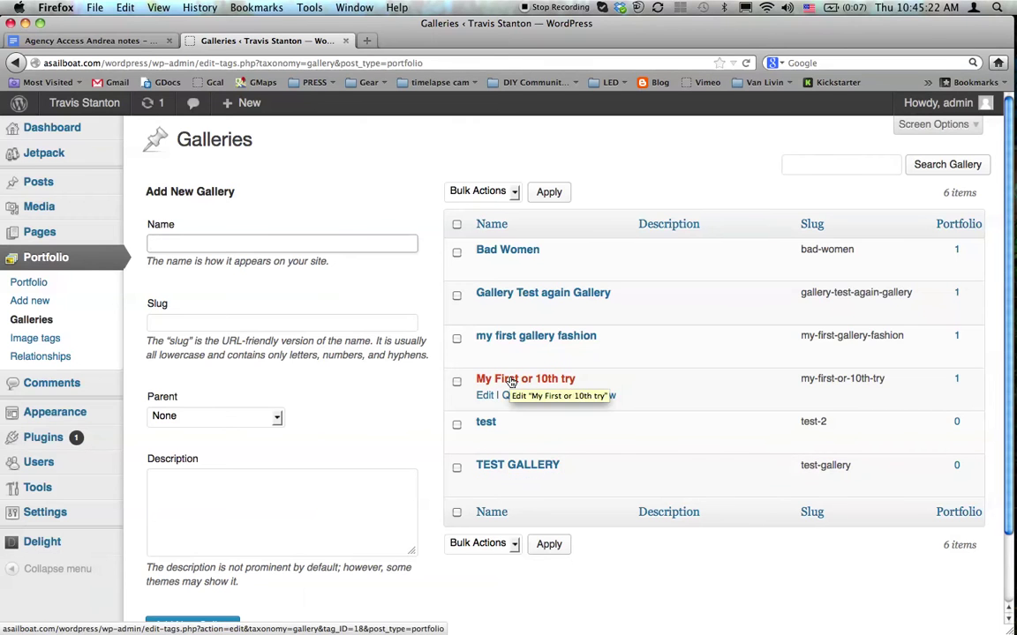
# - Rewind the tutorial in Chrome to 03:26, and play its explanation of the gallery settings in the Delight admin panel
pyautogui.press('super+Tab')
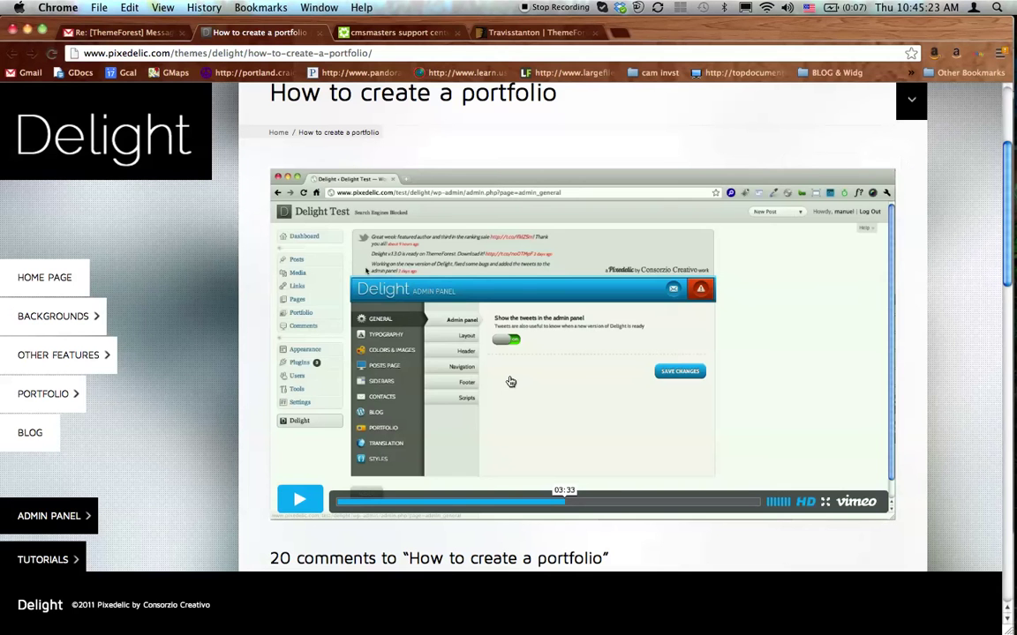
pyautogui.click(556, 505)
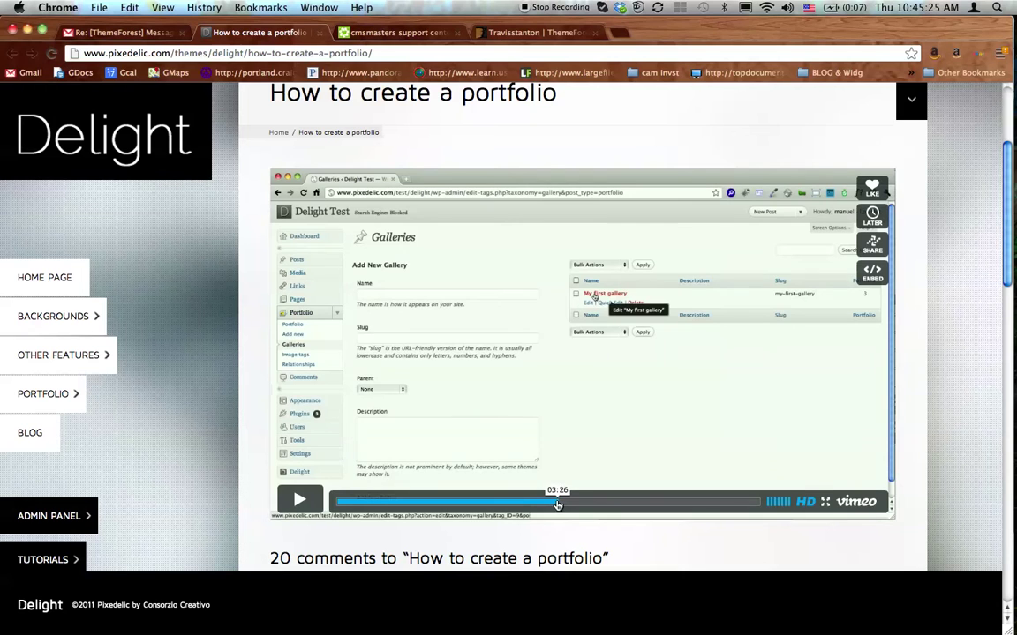
pyautogui.click(299, 500)
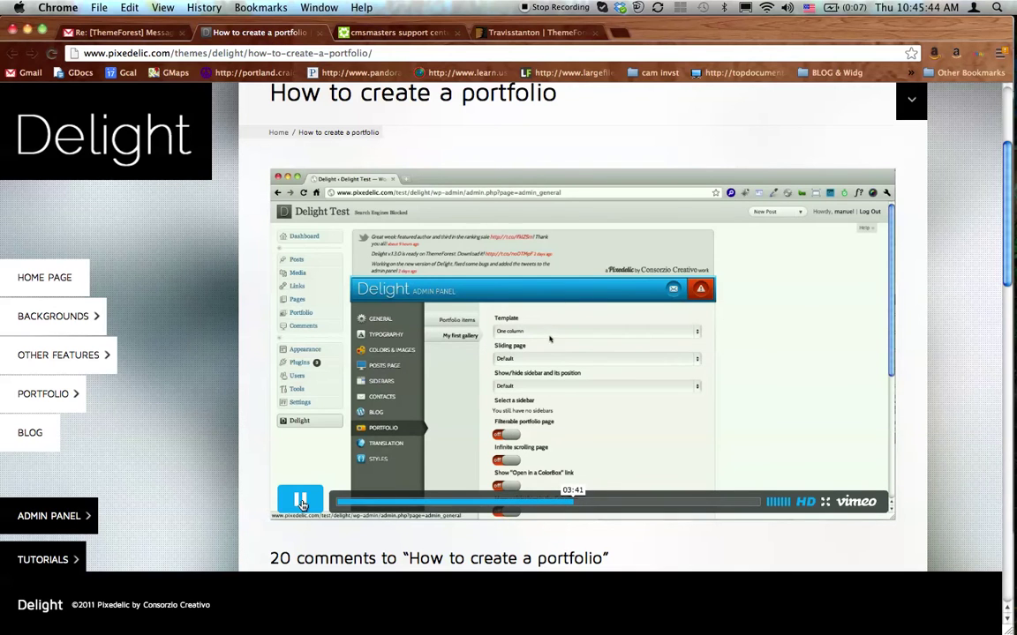
pyautogui.click(301, 503)
# - Open the portfolio settings of the "My First or 10th try" gallery in the Delight admin panel in Firefox
pyautogui.press('super+Tab')
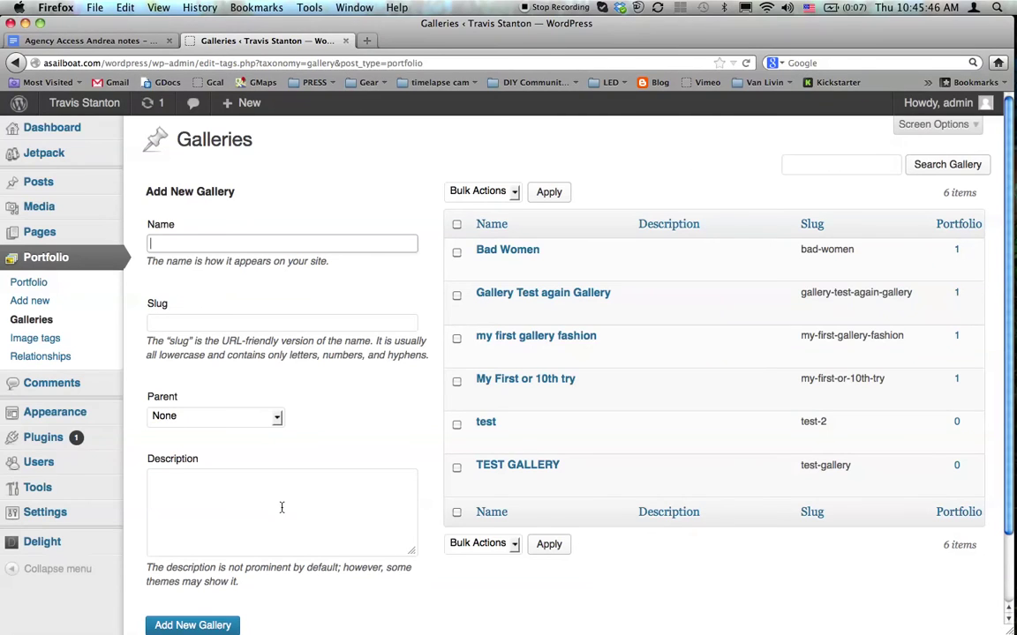
pyautogui.click(46, 545)
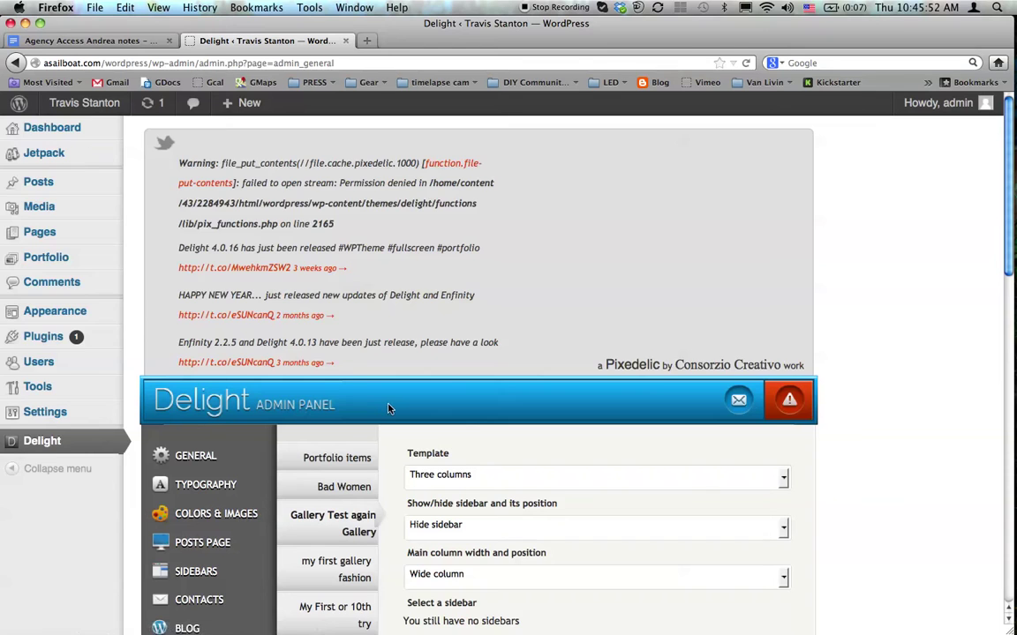
pyautogui.scroll(-3, 388, 408)
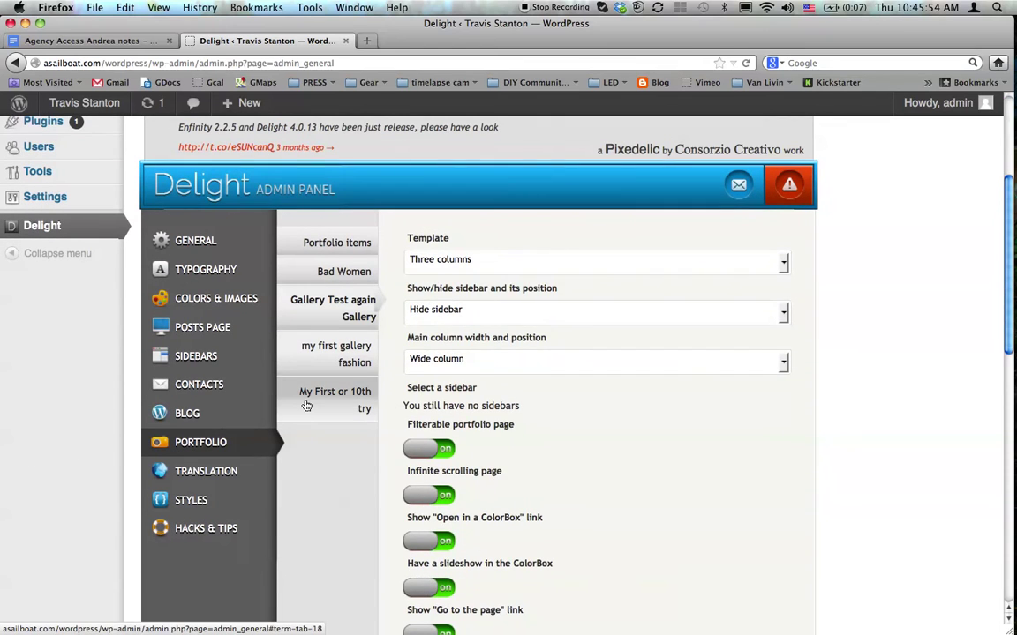
pyautogui.click(308, 403)
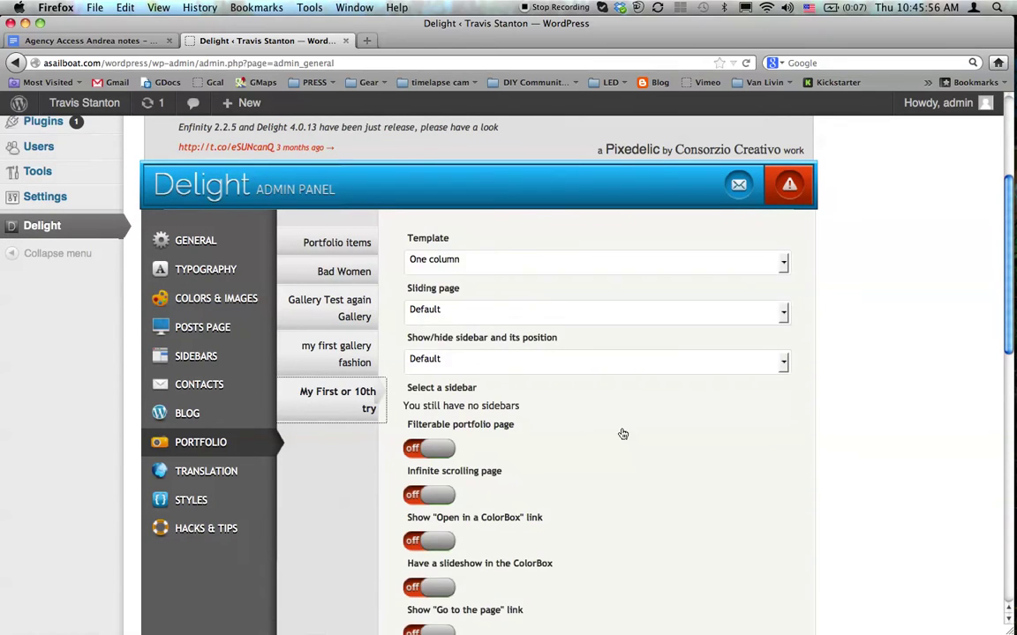
# - Set the template of the "My First or 10th try" gallery to Five columns
pyautogui.scroll(-2, 619, 431)
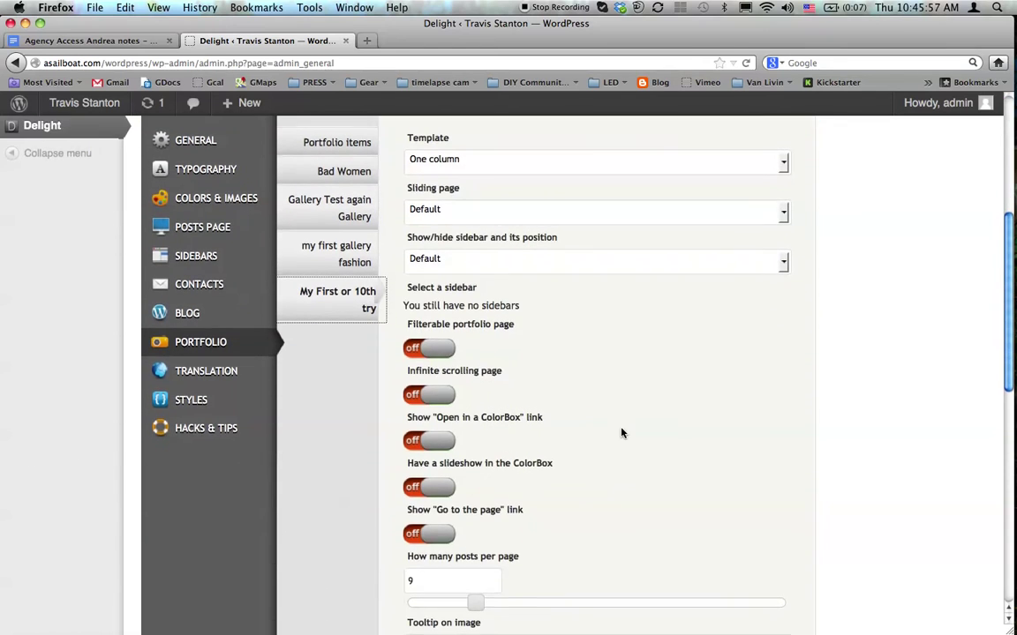
pyautogui.click(522, 168)
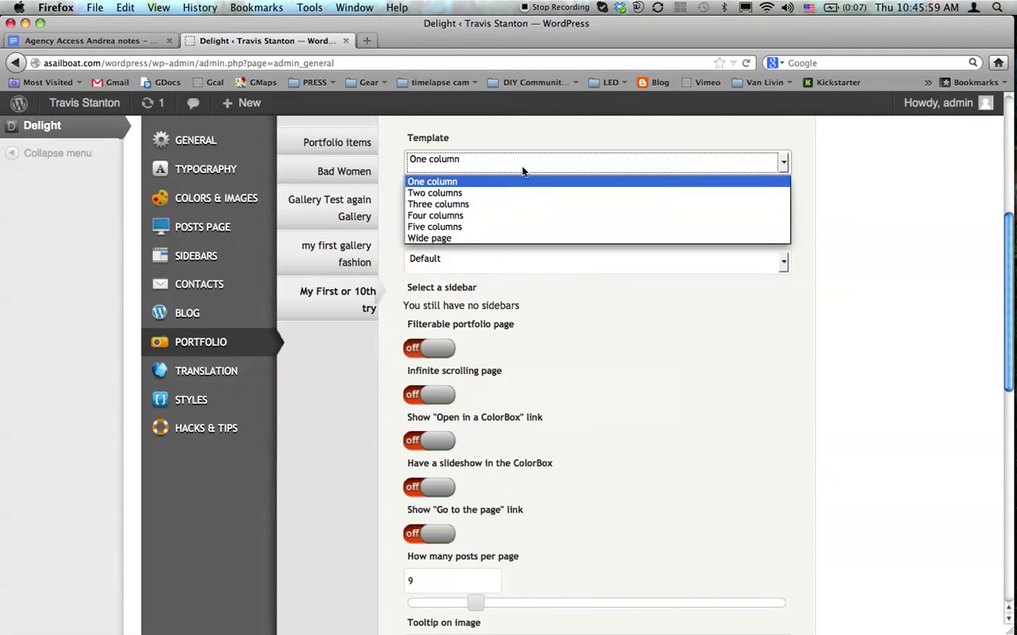
pyautogui.click(505, 227)
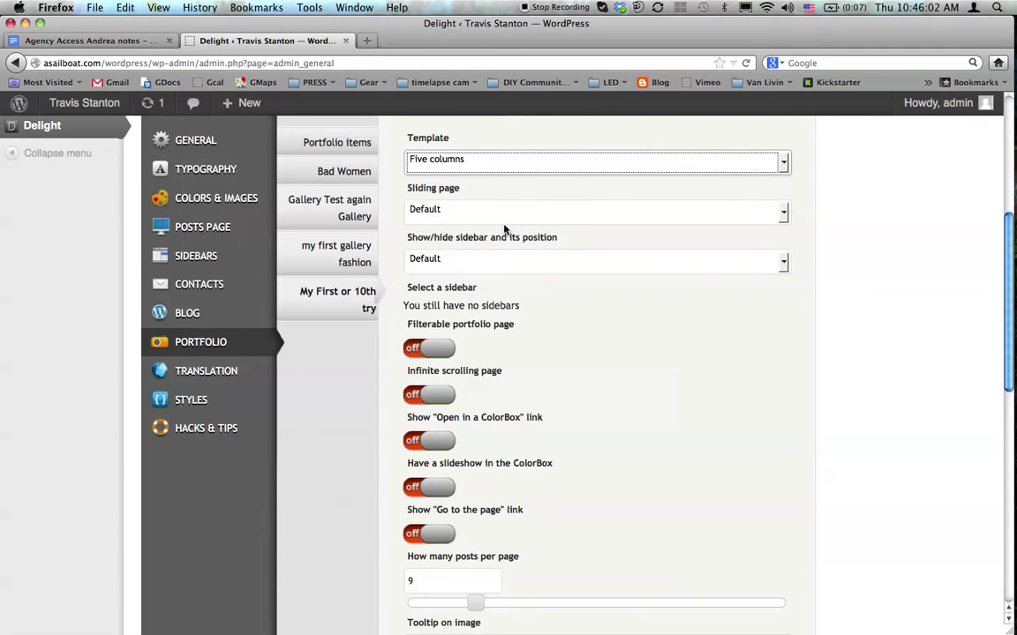
# - Play the tutorial in Chrome up to 03:55, and in Firefox set the gallery's Template to Three columns and Sliding page to Open on load
pyautogui.press('super+Tab')
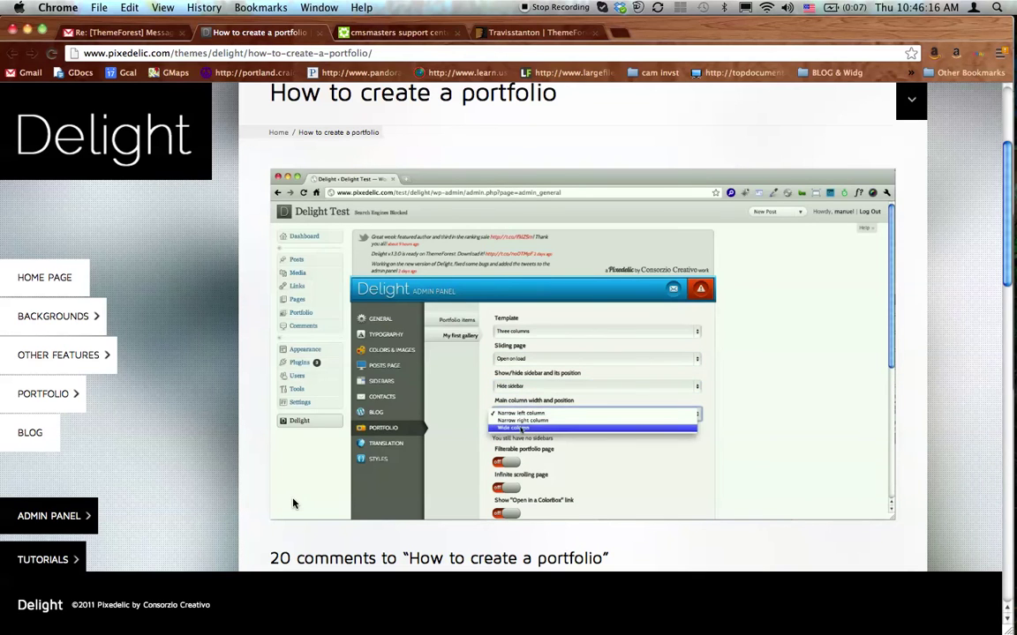
pyautogui.click(294, 503)
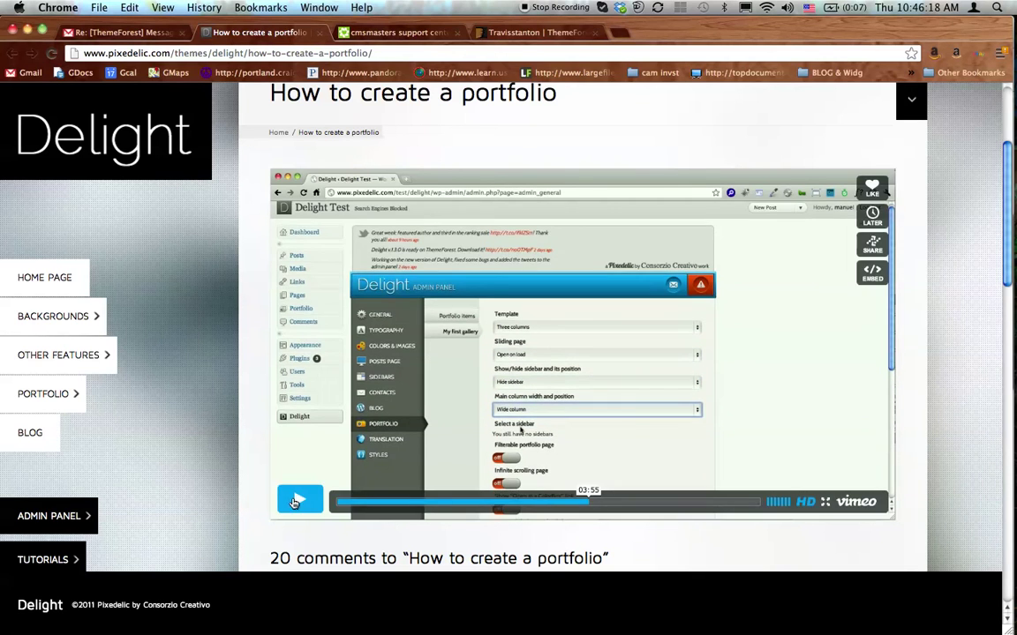
pyautogui.press('super+Tab')
pyautogui.click(534, 165)
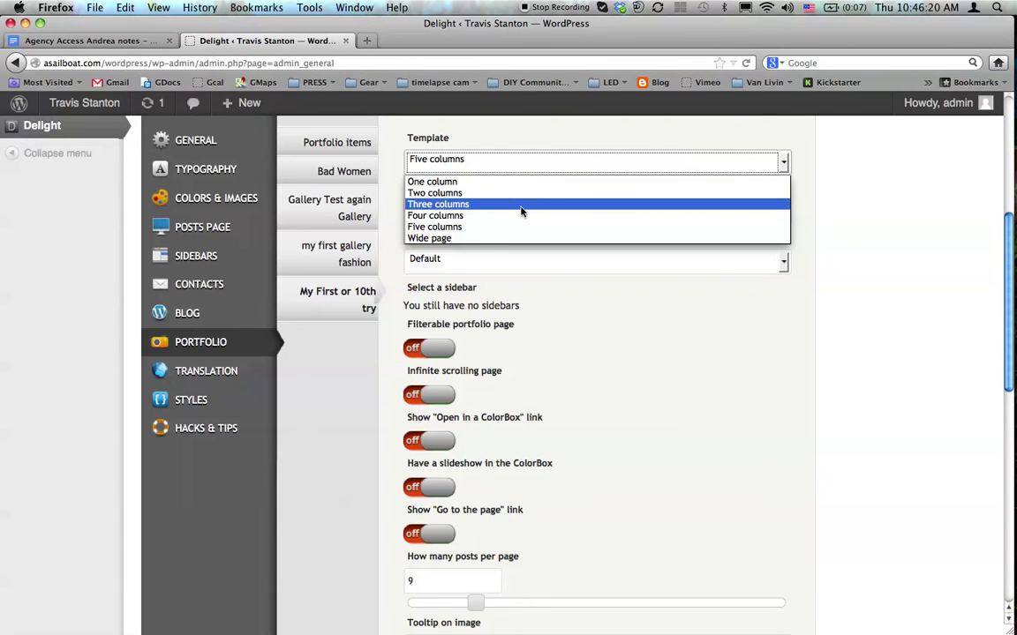
pyautogui.click(521, 208)
pyautogui.click(513, 213)
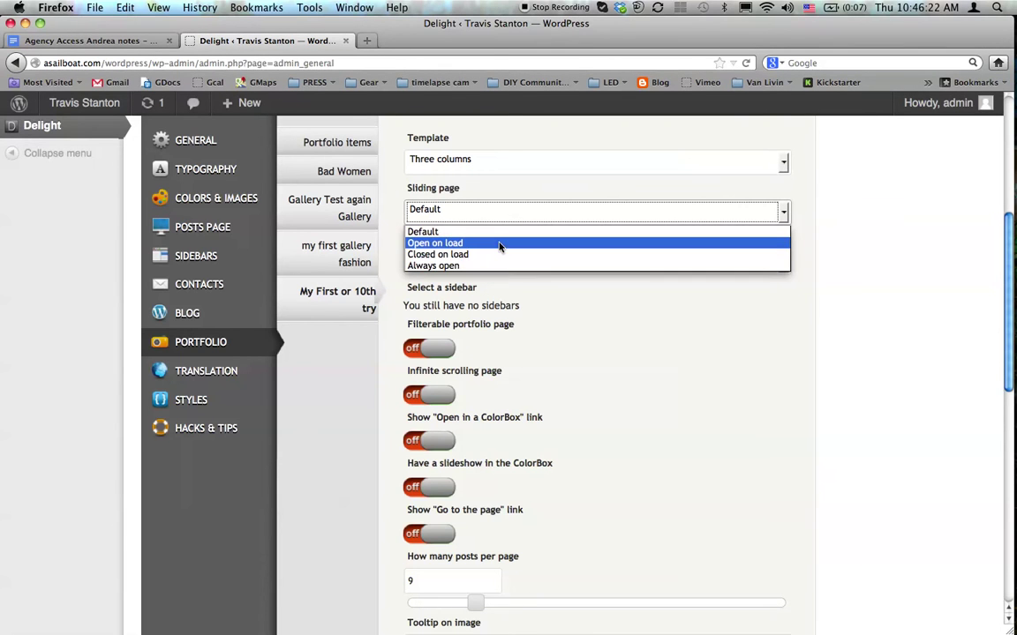
pyautogui.click(498, 244)
# - Set the gallery's sidebar option to Hide sidebar and its main column width and position to Wide column
pyautogui.click(492, 267)
pyautogui.click(486, 314)
pyautogui.click(492, 309)
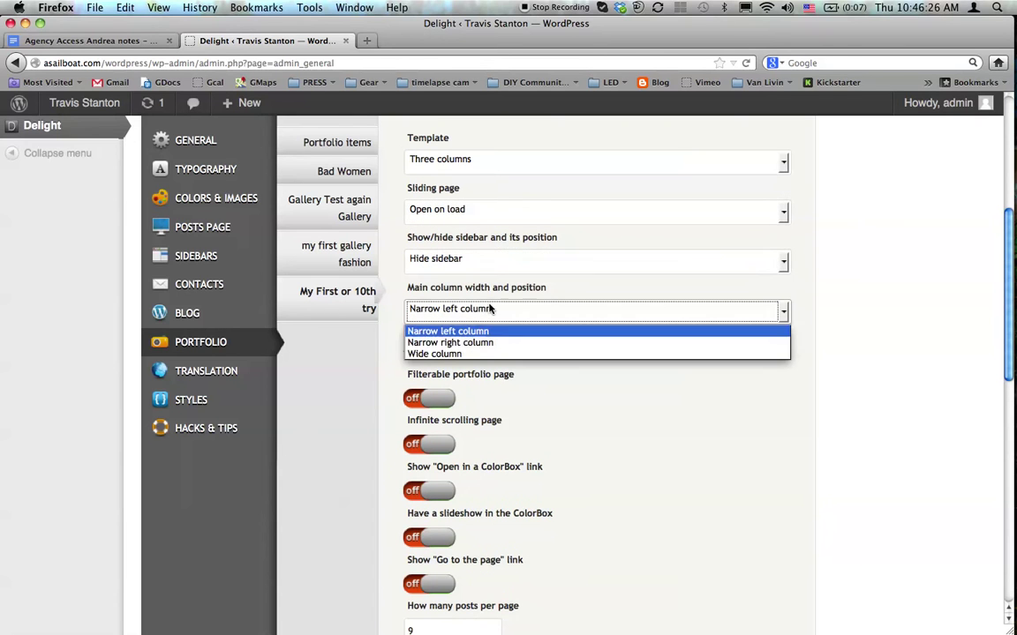
pyautogui.click(484, 354)
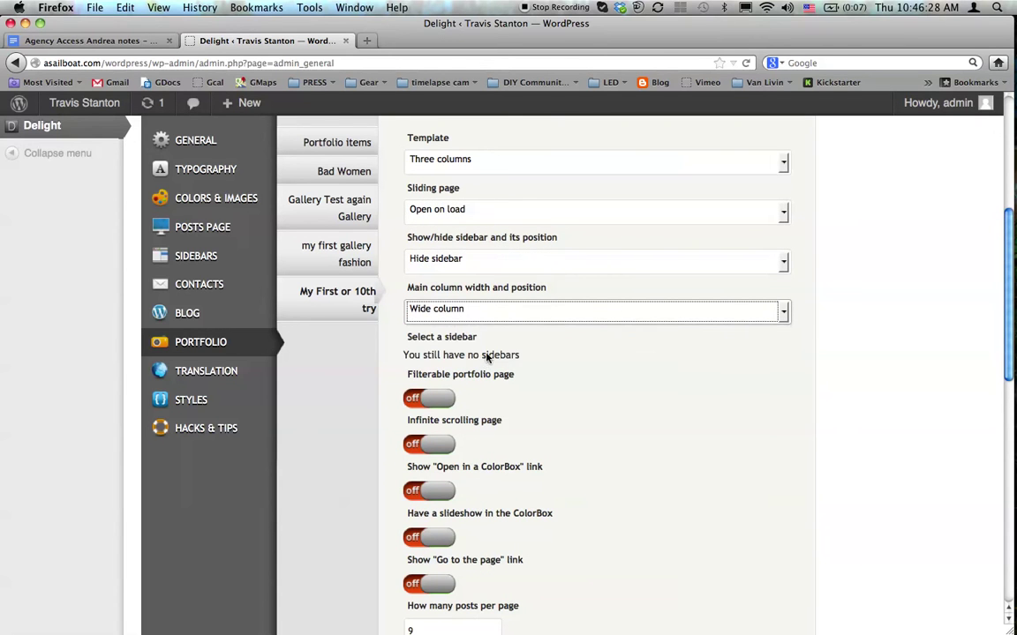
# - Play the tutorial in Chrome up to 04:21, covering the gallery's display switches, posts per page and image tooltip
pyautogui.press('super+Tab')
pyautogui.click(299, 500)
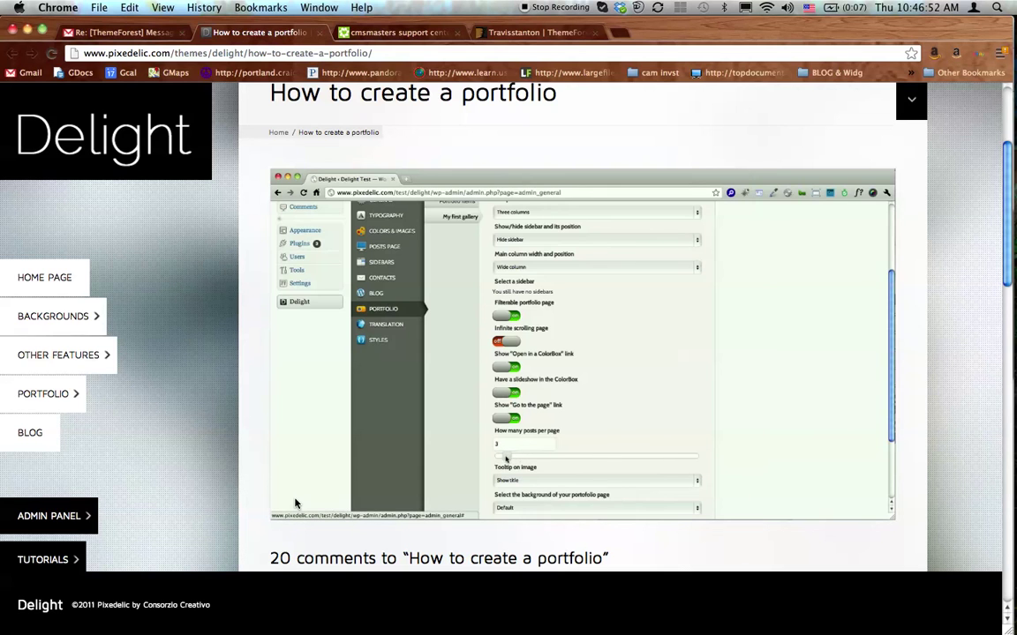
pyautogui.moveTo(281, 503)
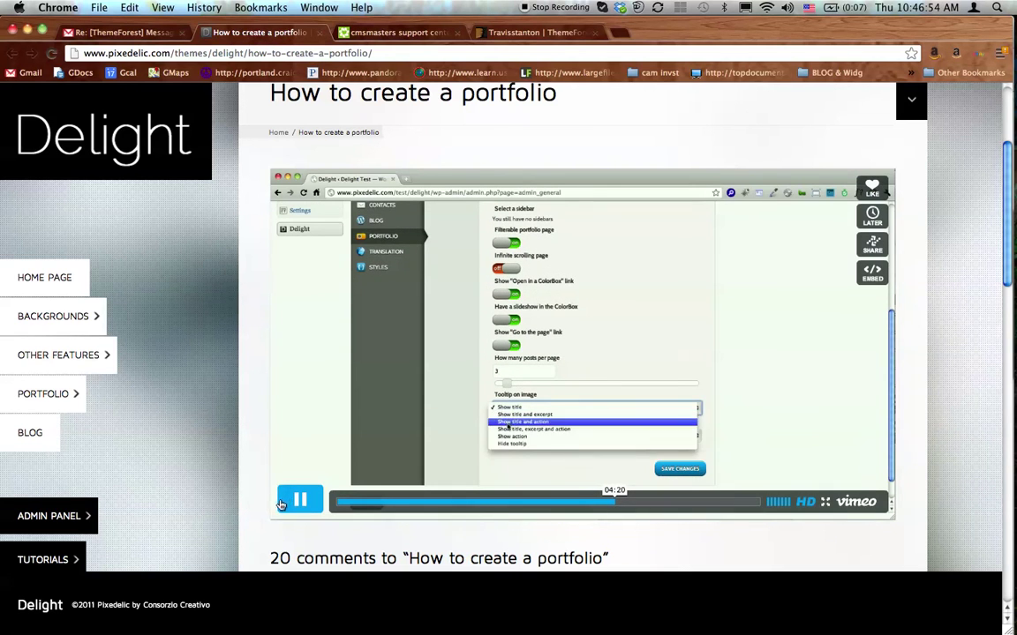
pyautogui.click(295, 501)
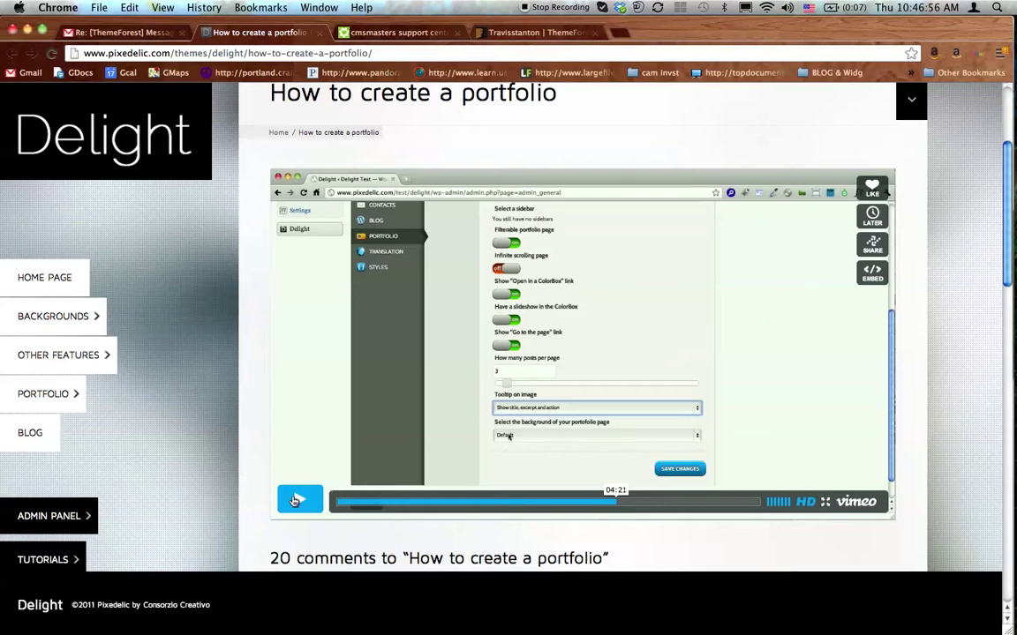
# - In Firefox, turn on the filterable portfolio page, the "Open in a ColorBox" link, the ColorBox slideshow and the "Go to the page" link
pyautogui.press('super+Tab')
pyautogui.click(427, 397)
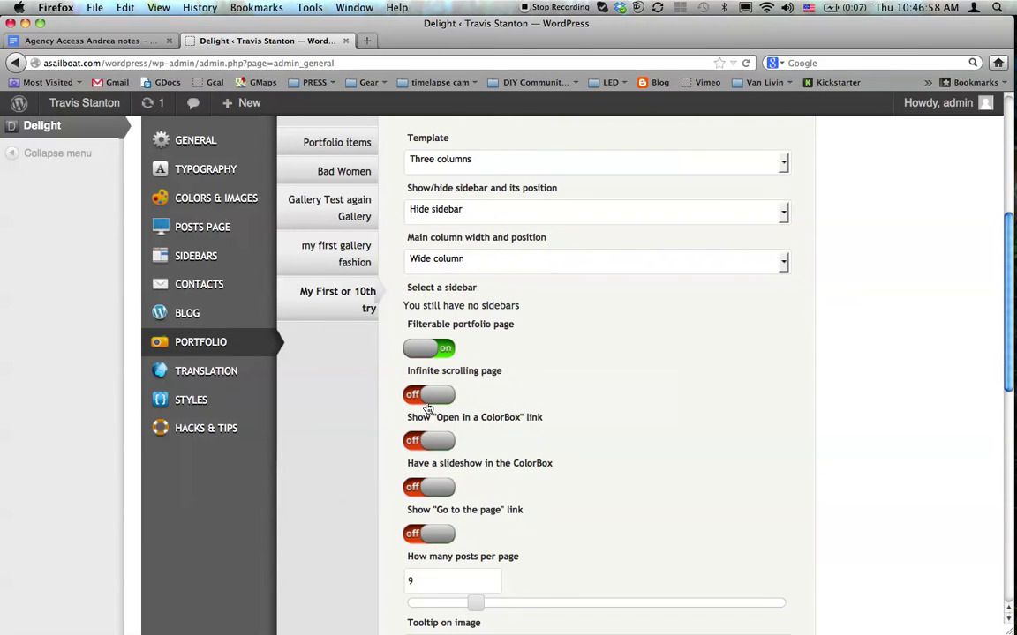
pyautogui.click(443, 490)
pyautogui.press('super+Tab')
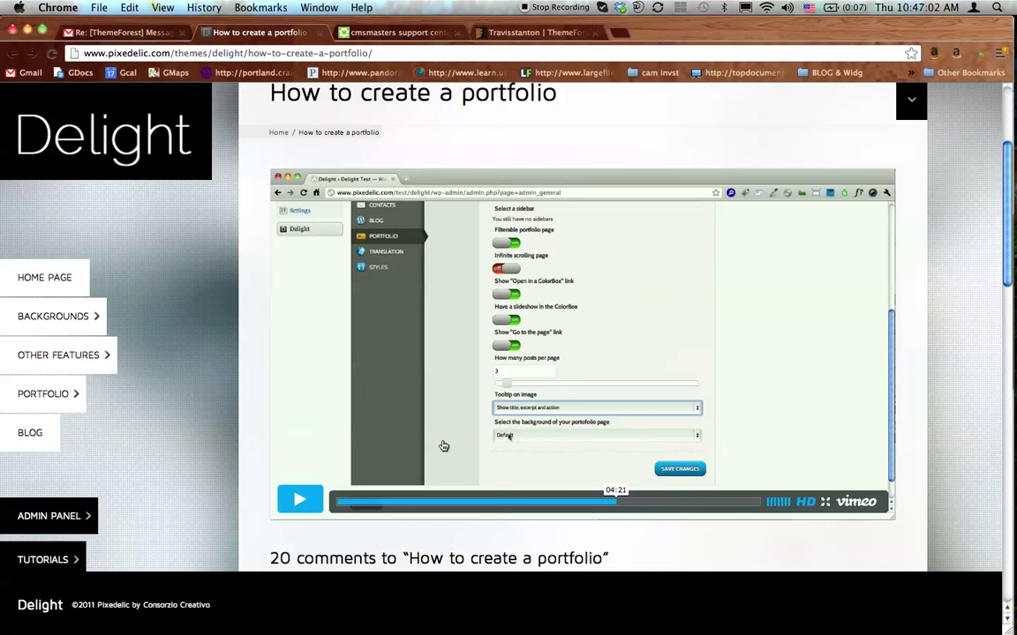
pyautogui.press('super+Tab')
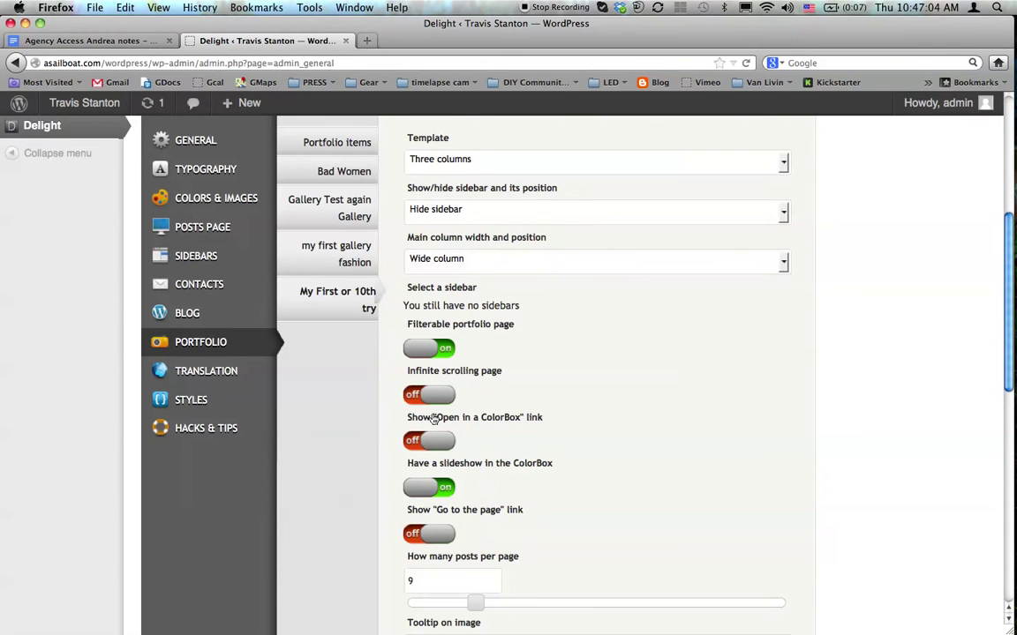
pyautogui.click(433, 446)
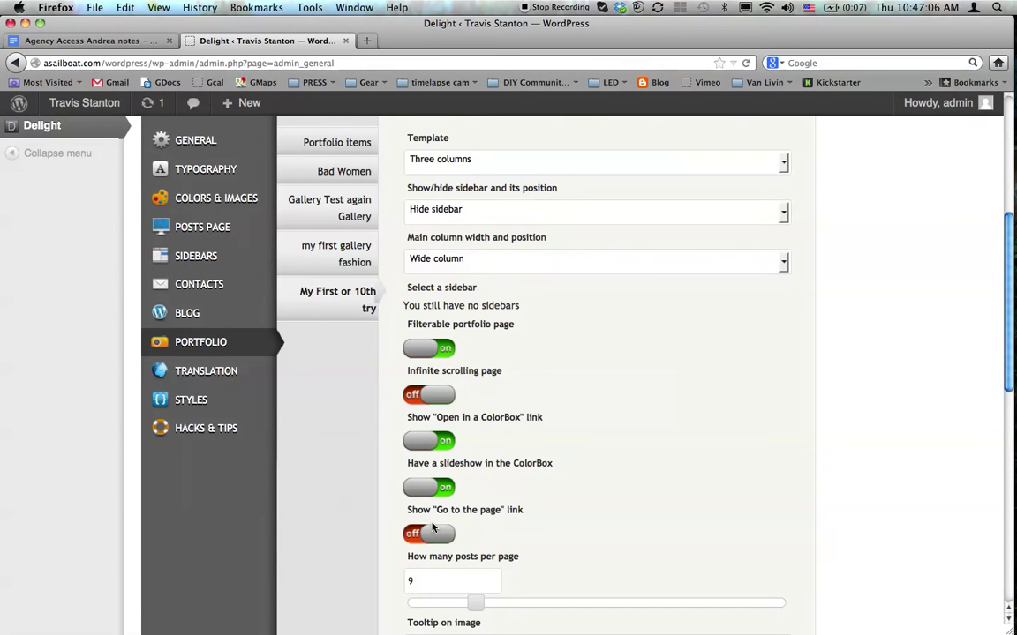
pyautogui.click(432, 534)
# - Set the gallery to 3 posts per page and its image tooltip to "Show title, excerpt and action"
pyautogui.moveTo(470, 601); pyautogui.dragTo(438, 605)
pyautogui.scroll(-5, 438, 605)
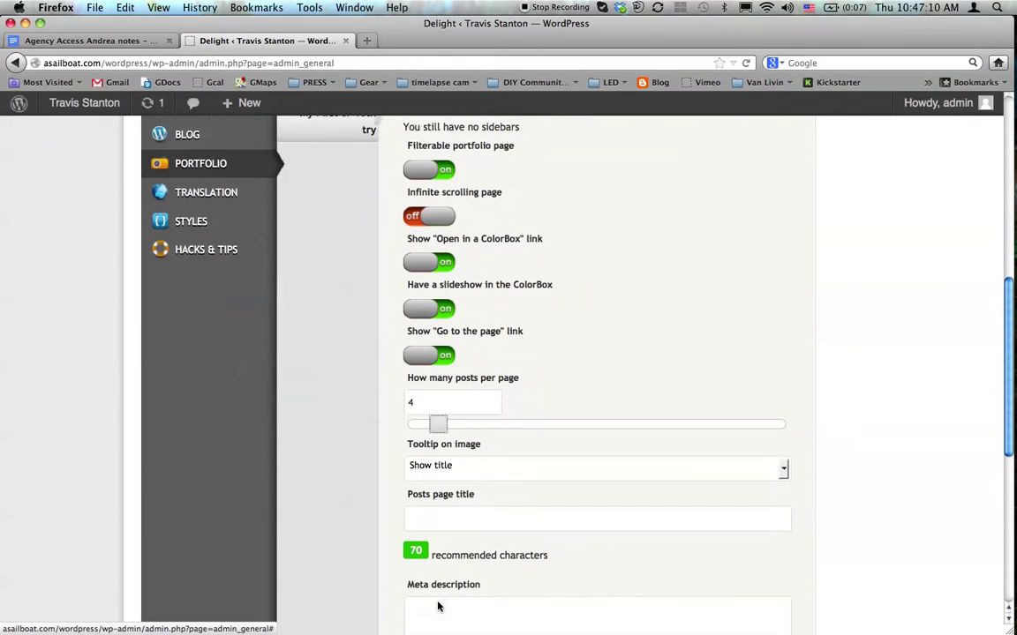
pyautogui.click(448, 428)
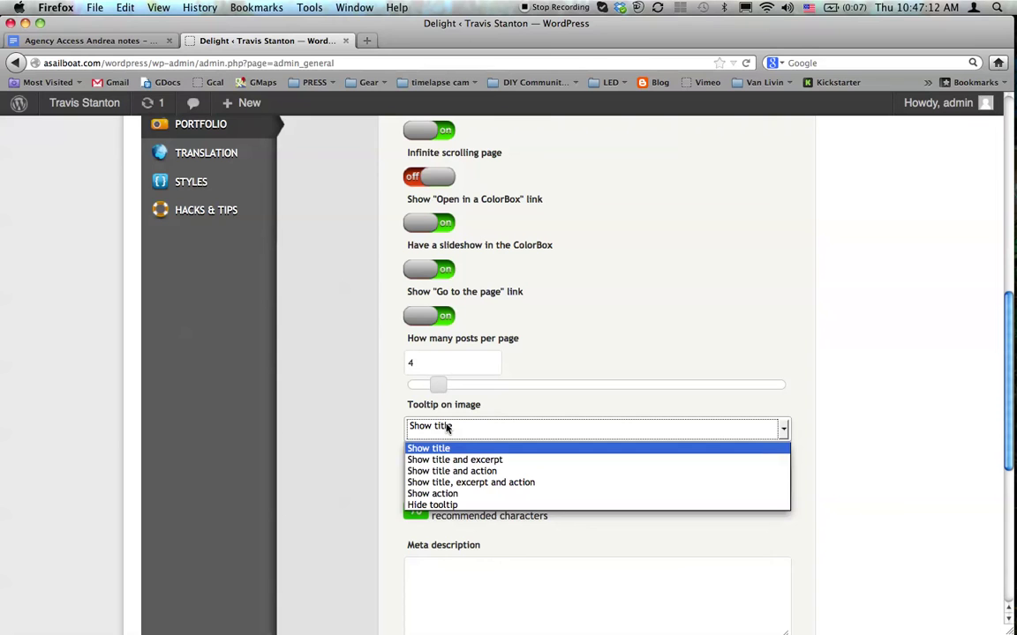
pyautogui.click(452, 481)
pyautogui.press('super+Tab')
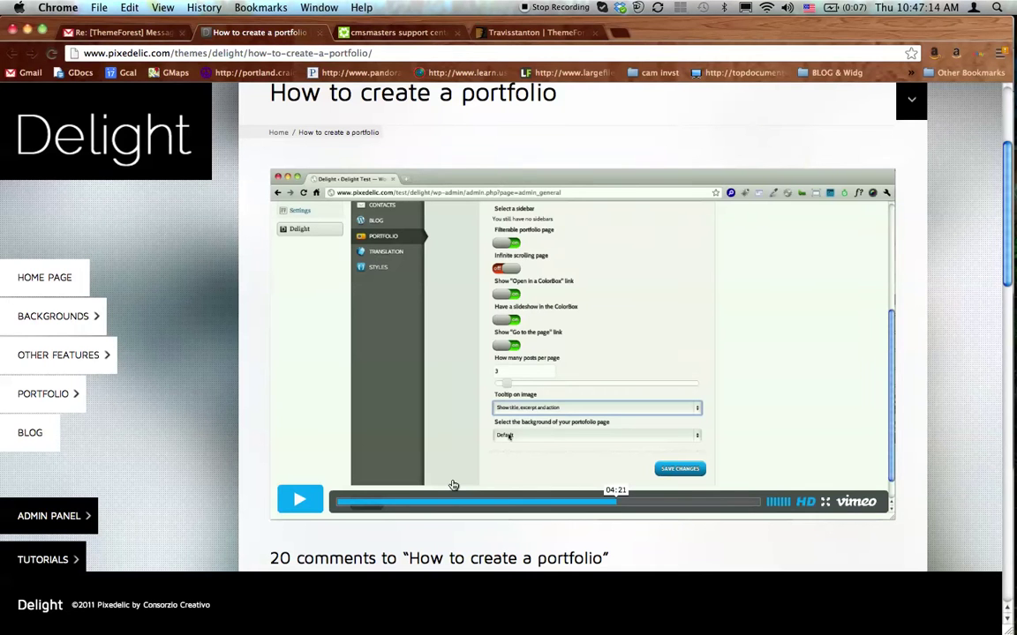
pyautogui.press('super+Tab')
pyautogui.moveTo(436, 385); pyautogui.dragTo(431, 388)
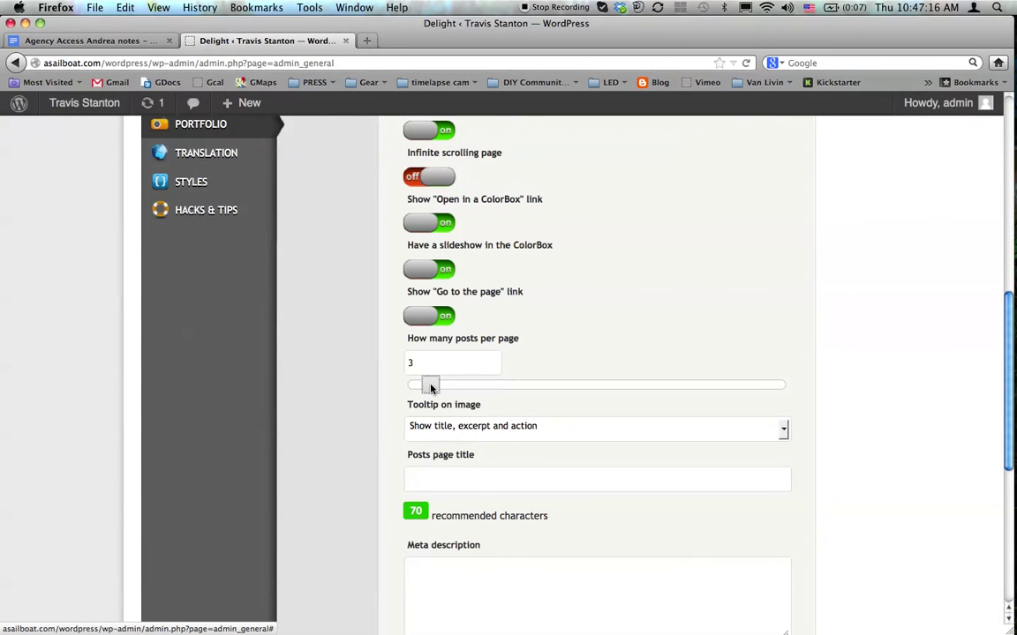
# - Play the tutorial in Chrome up to 04:38, and in Firefox set the portfolio page background to Single image
pyautogui.press('super+Tab')
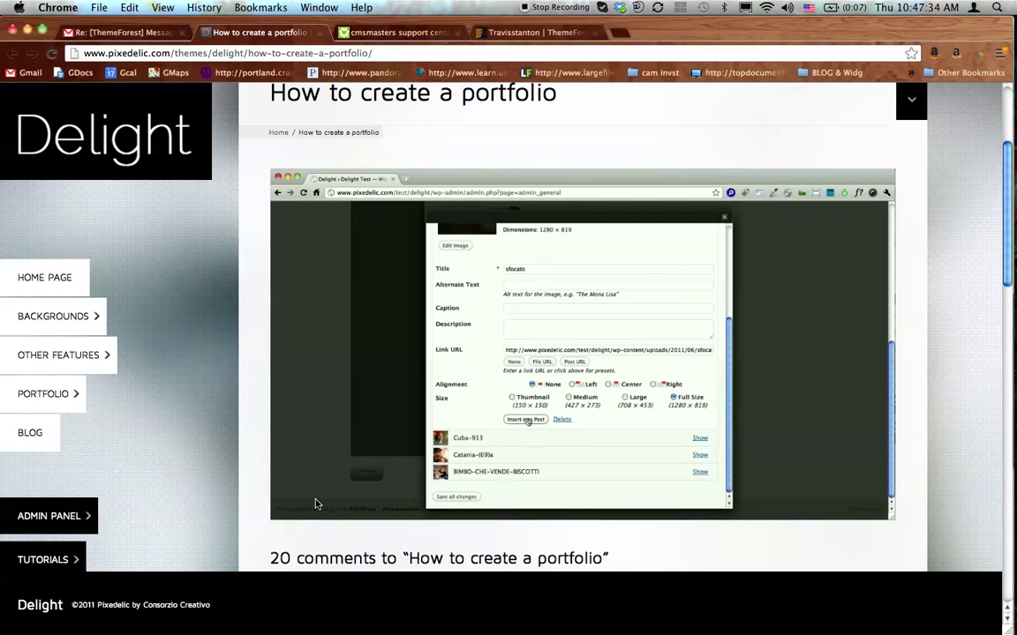
pyautogui.click(301, 509)
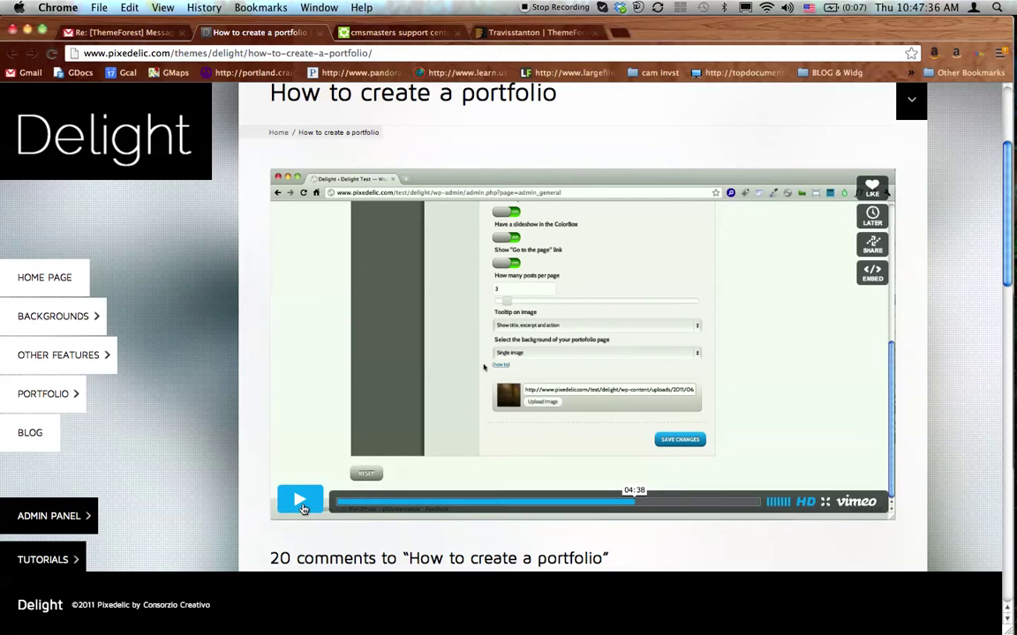
pyautogui.press('super+Tab')
pyautogui.scroll(-7, 440, 461)
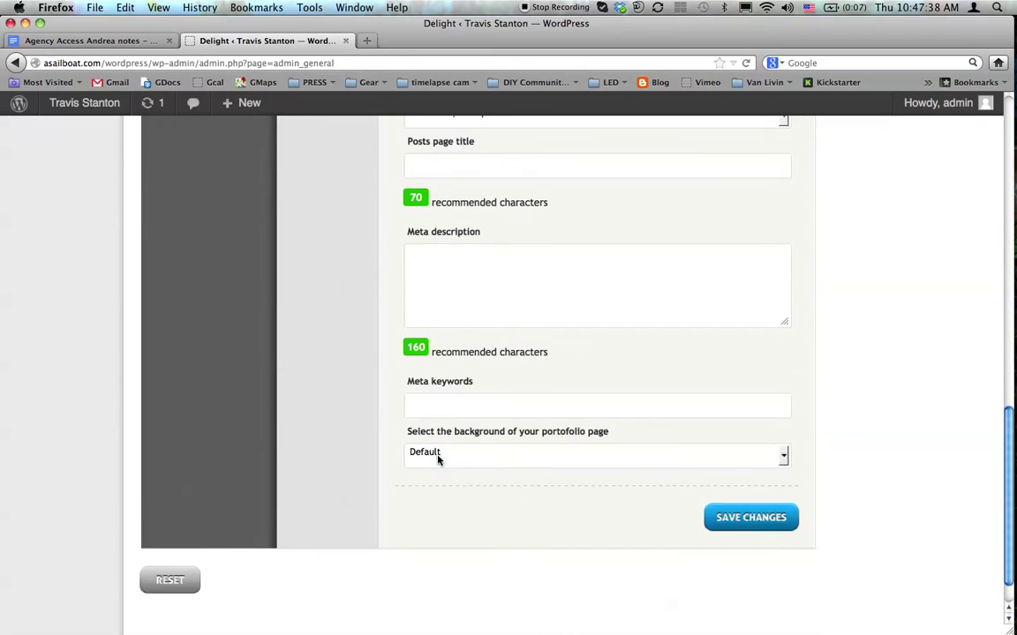
pyautogui.click(438, 458)
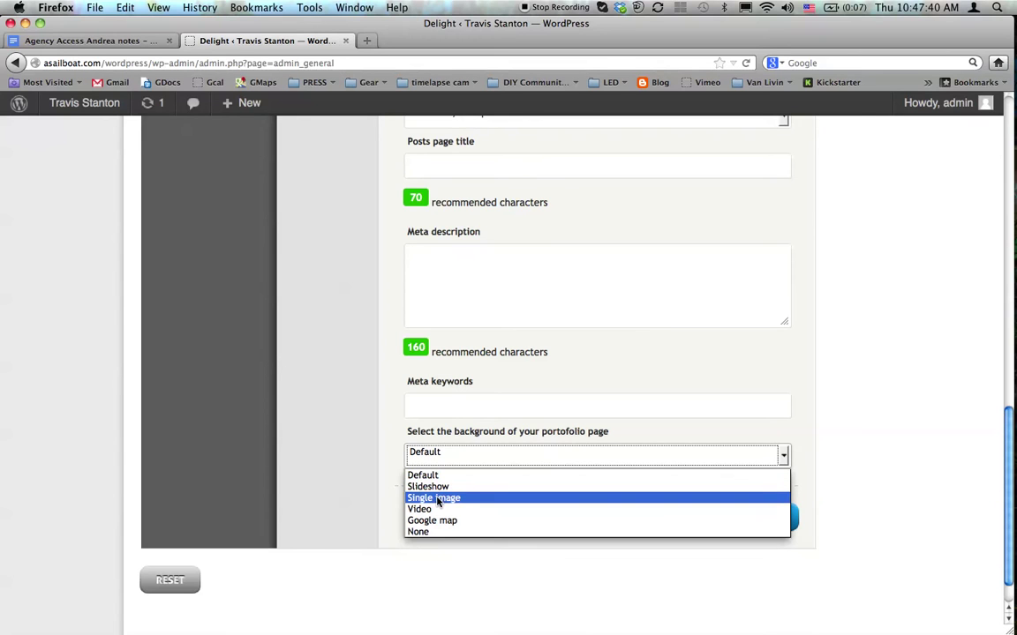
pyautogui.press('Escape')
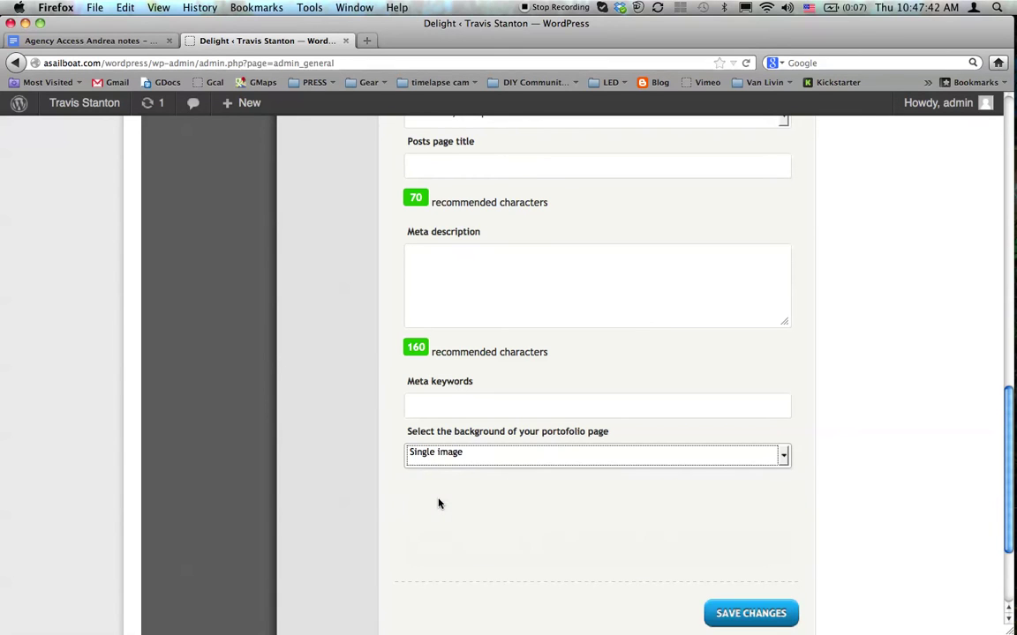
# - Insert "TJS_0915 bettie" from page 5 of the media library as the background image, at full size with its file URL
pyautogui.click(433, 531)
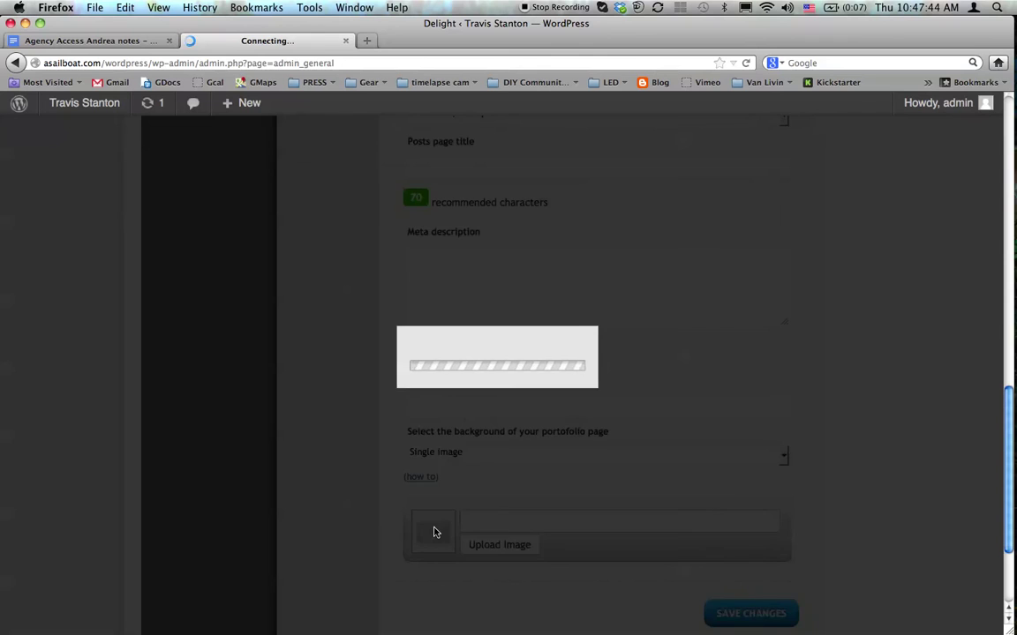
pyautogui.click(393, 173)
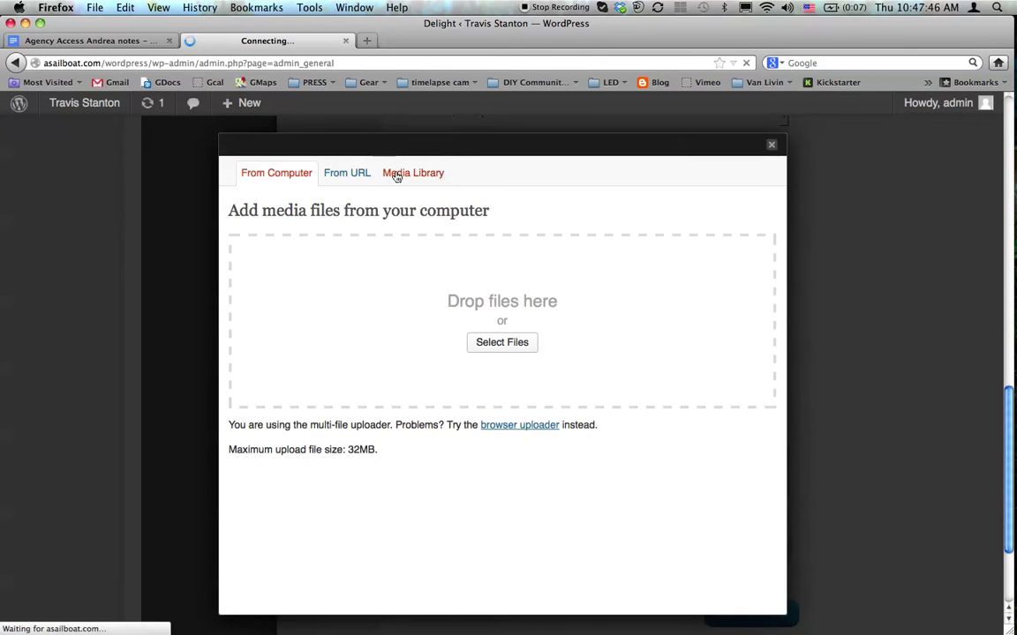
pyautogui.click(682, 248)
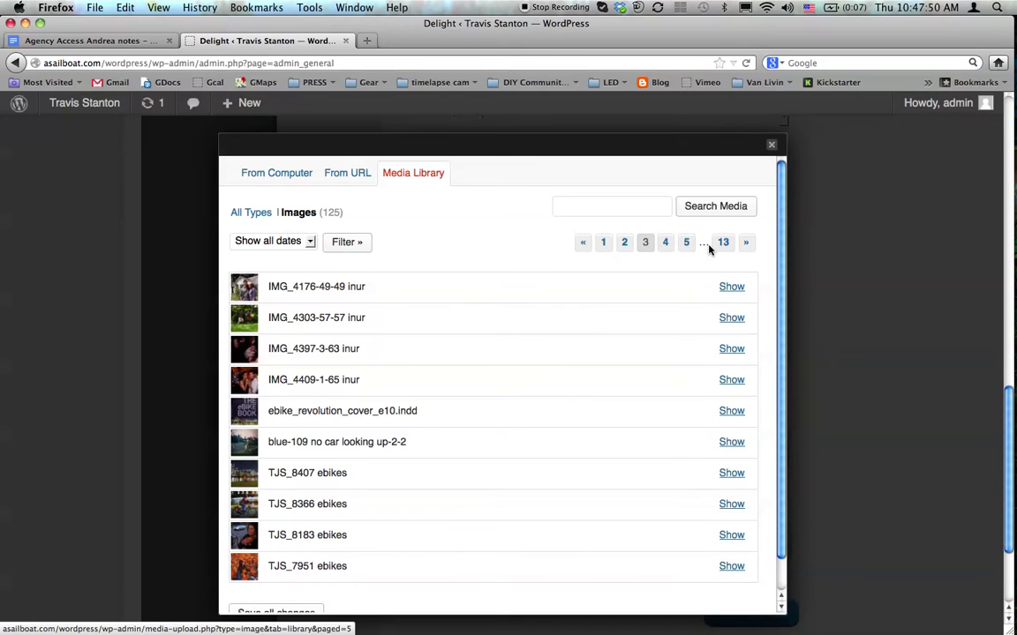
pyautogui.click(687, 248)
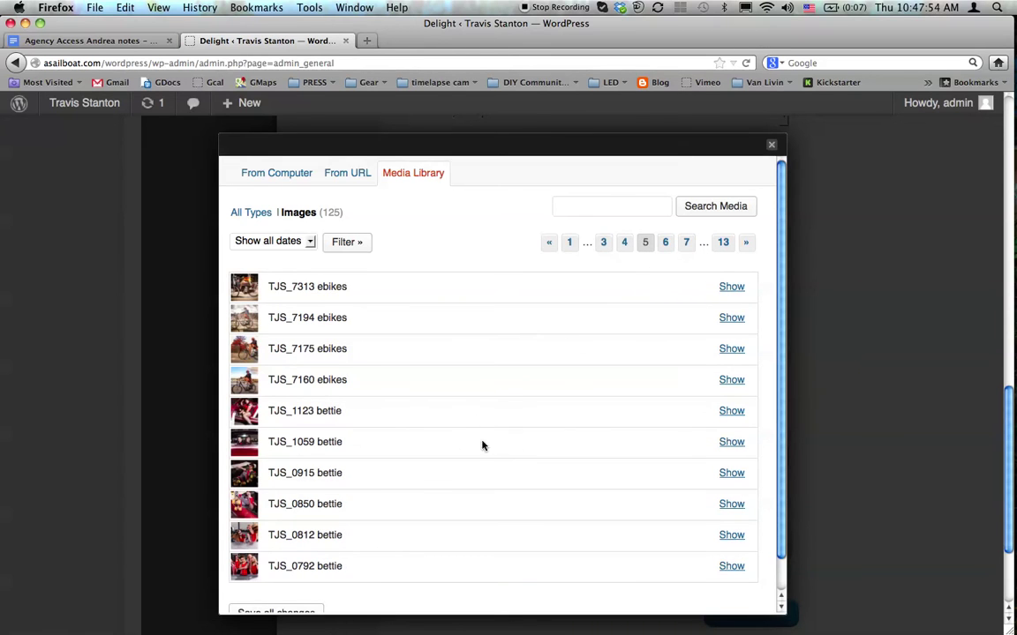
pyautogui.click(731, 472)
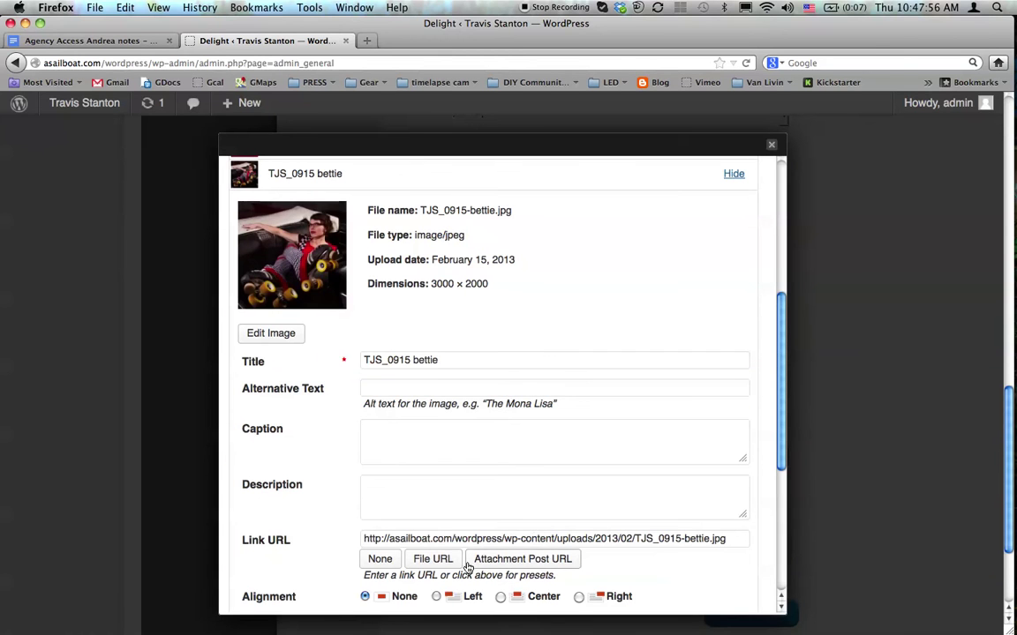
pyautogui.click(433, 559)
pyautogui.scroll(-5, 522, 470)
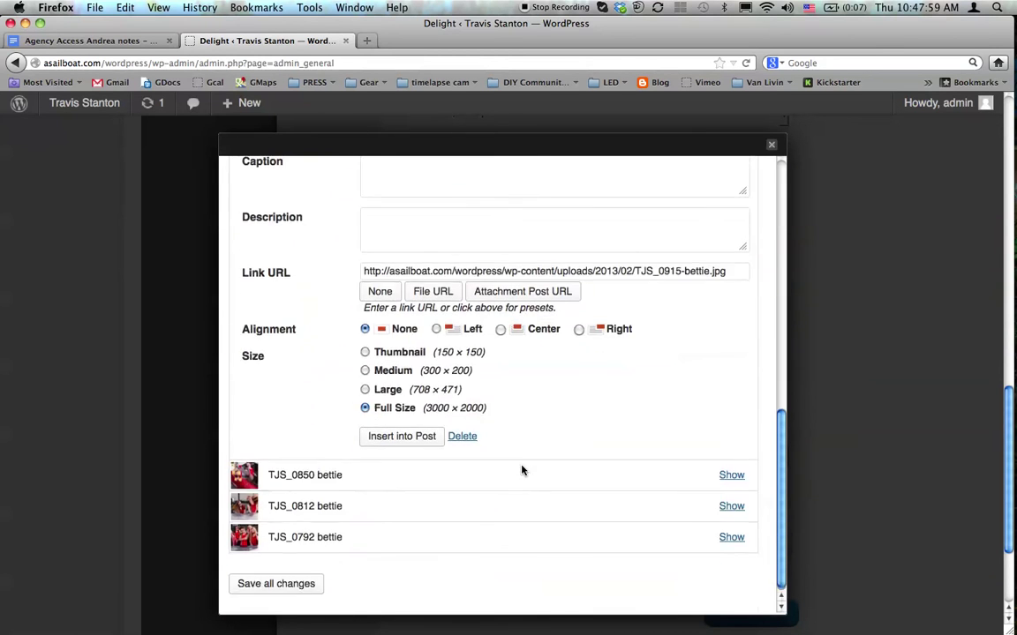
pyautogui.click(402, 435)
# - Switch to Chrome and play the portfolio tutorial on to 04:49
pyautogui.press('super+Tab')
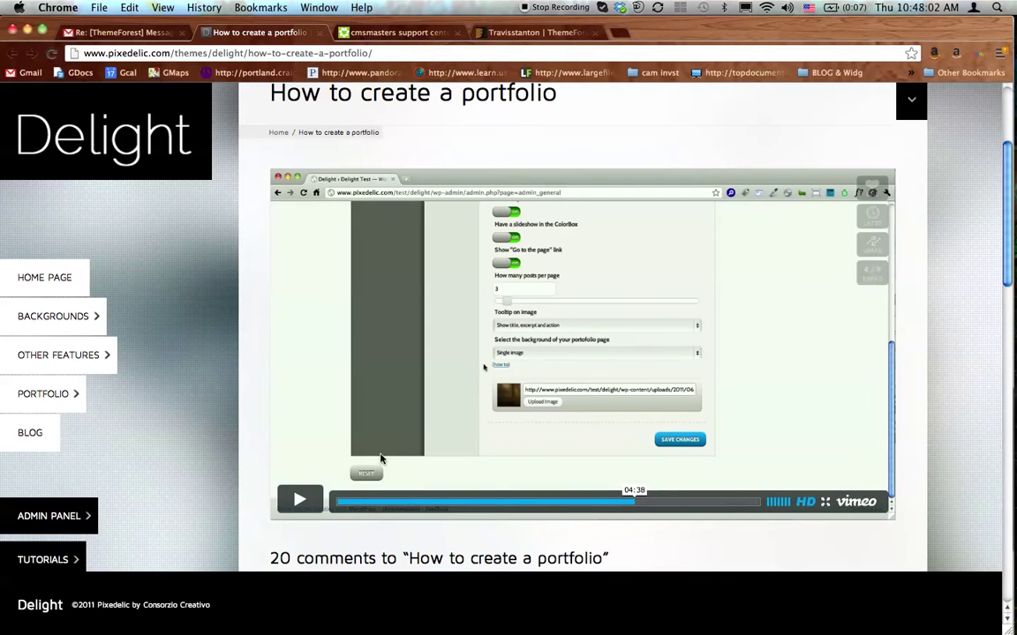
pyautogui.click(273, 452)
pyautogui.press('super+Tab')
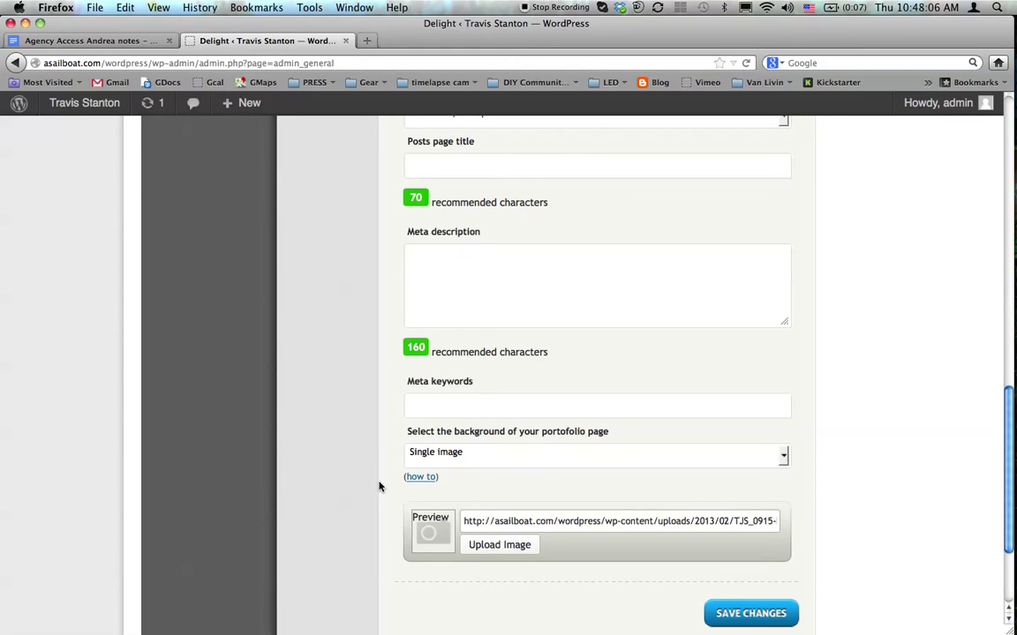
pyautogui.press('super+Tab')
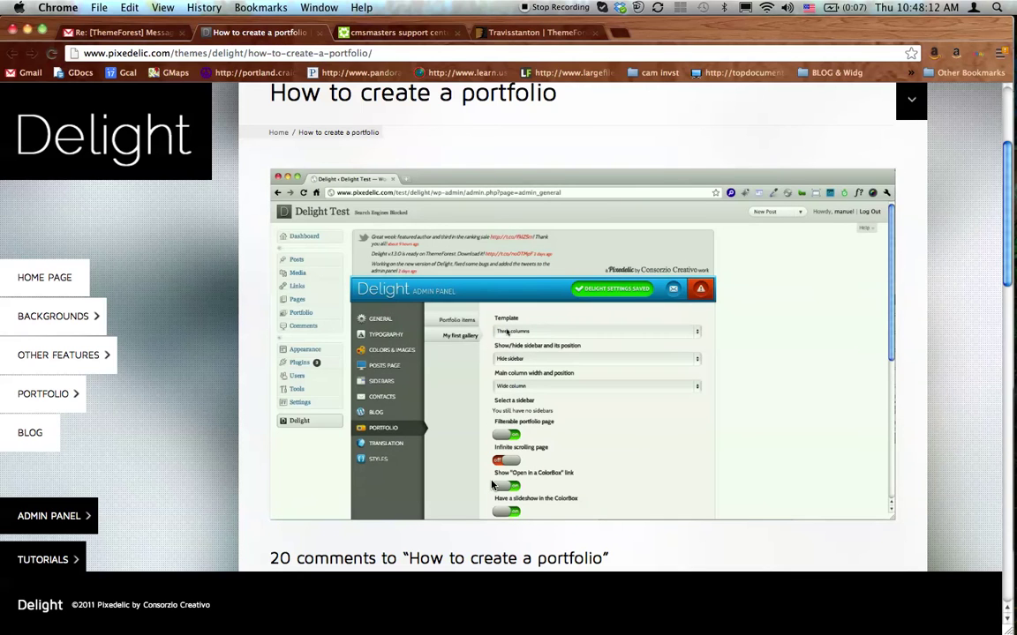
pyautogui.moveTo(581, 432)
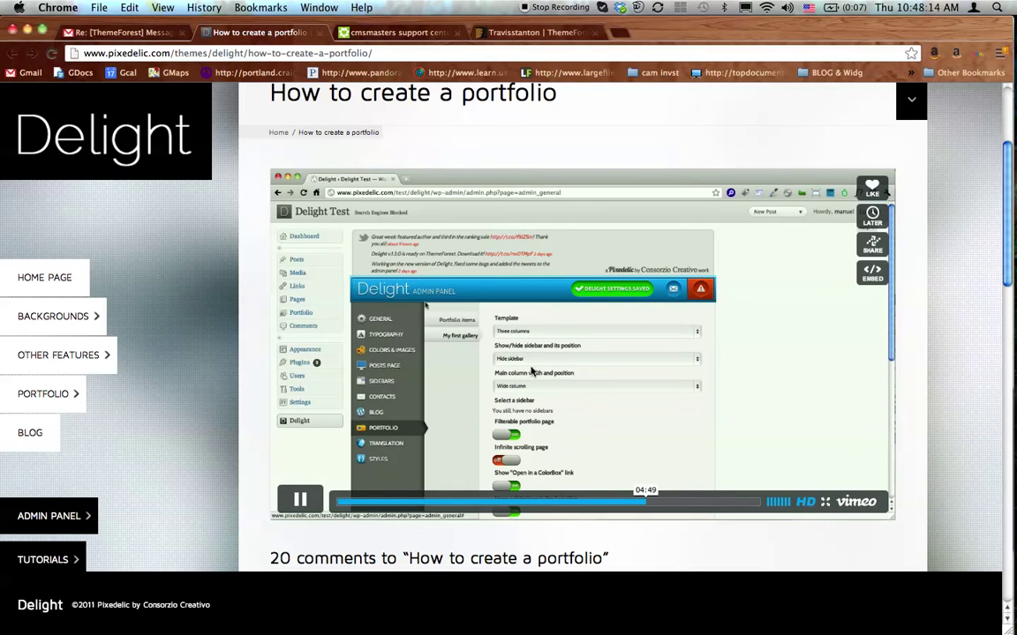
# - Return to Firefox and save the gallery's settings with the new background image in the Delight admin panel
pyautogui.press('super+Tab')
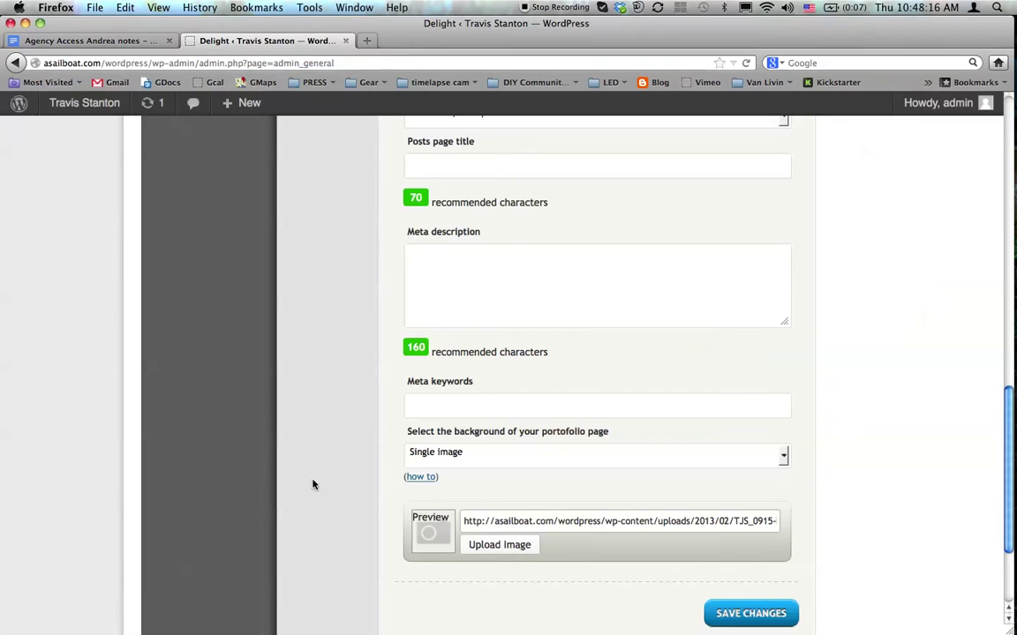
pyautogui.rightClick(581, 410)
pyautogui.click(853, 438)
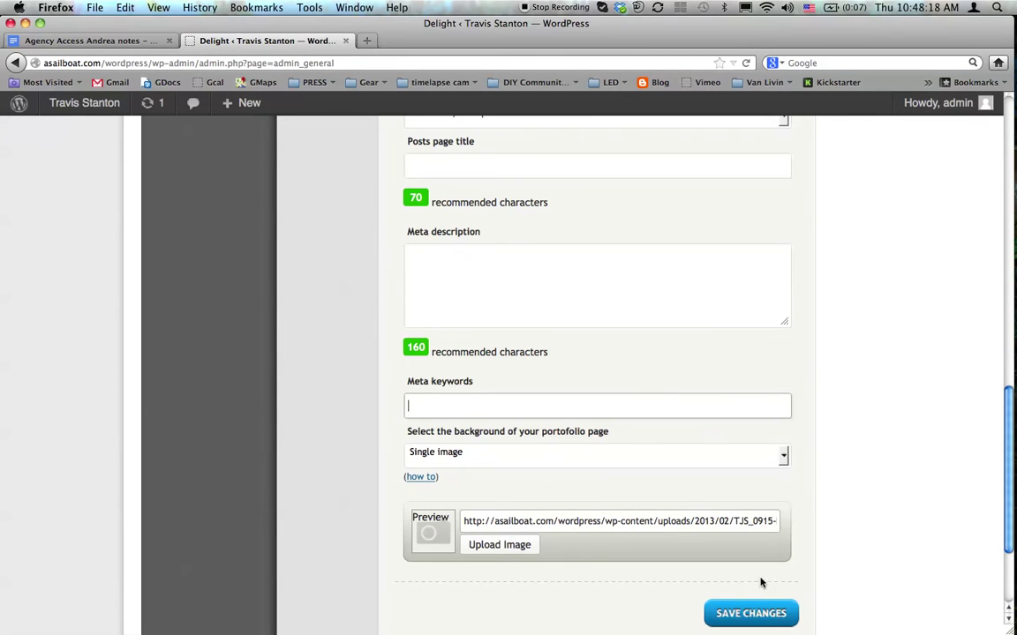
pyautogui.click(740, 615)
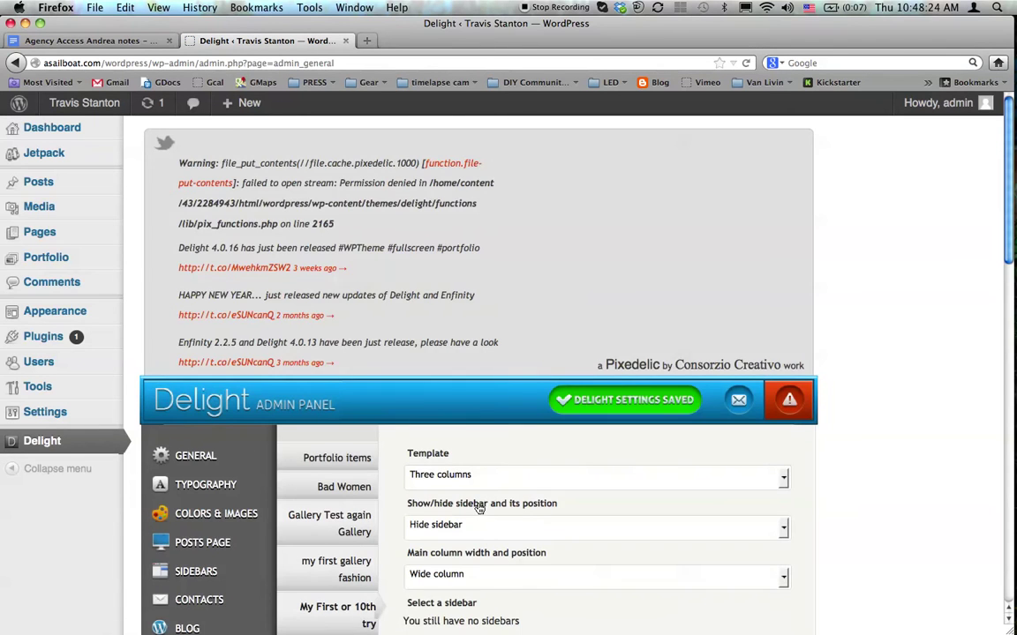
# - Check the background image preview and the gallery options, and save the Delight settings a second time
pyautogui.scroll(-15, 478, 507)
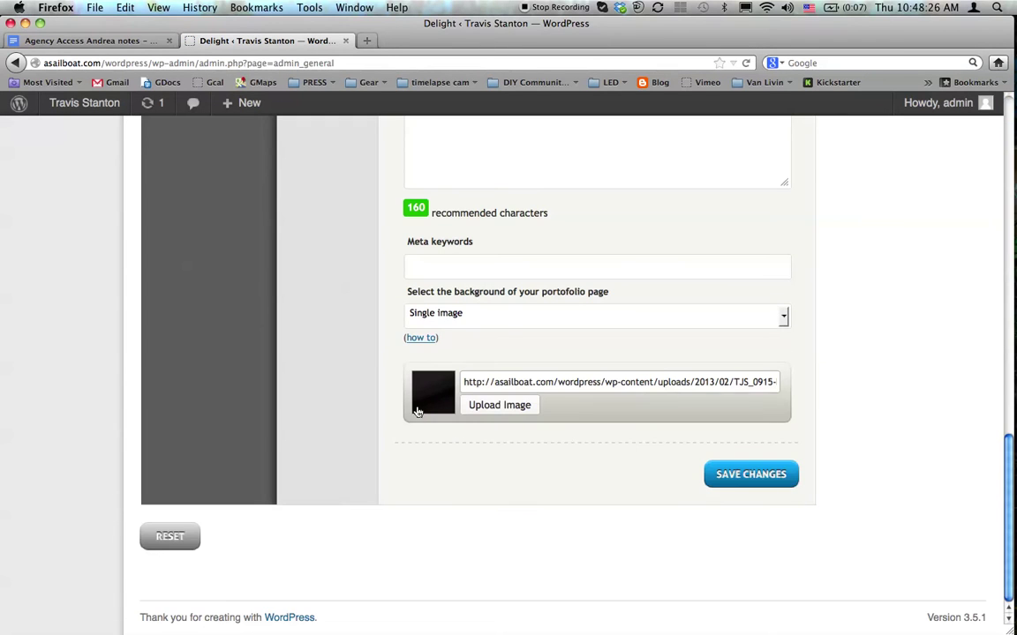
pyautogui.scroll(5, 427, 392)
pyautogui.scroll(-5, 427, 392)
pyautogui.scroll(15, 427, 392)
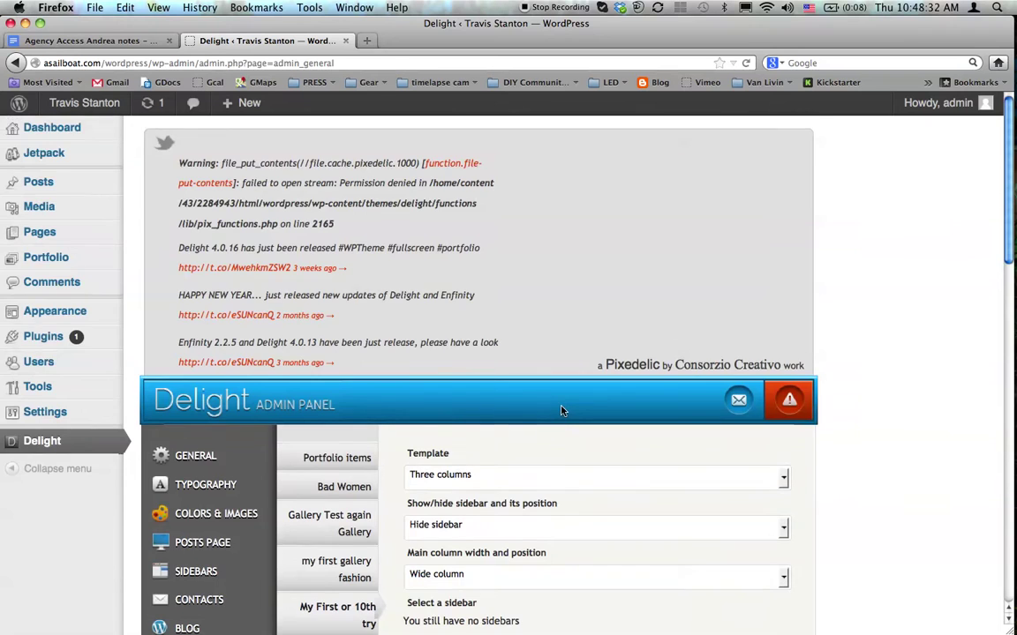
pyautogui.scroll(-4, 561, 410)
pyautogui.scroll(4, 561, 410)
pyautogui.scroll(-15, 691, 441)
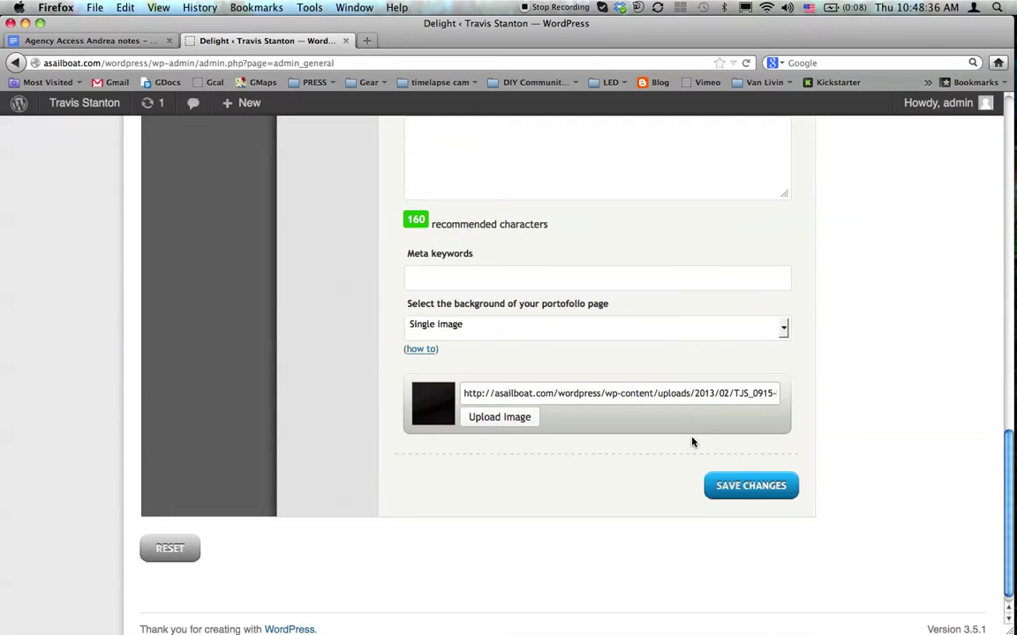
pyautogui.click(743, 488)
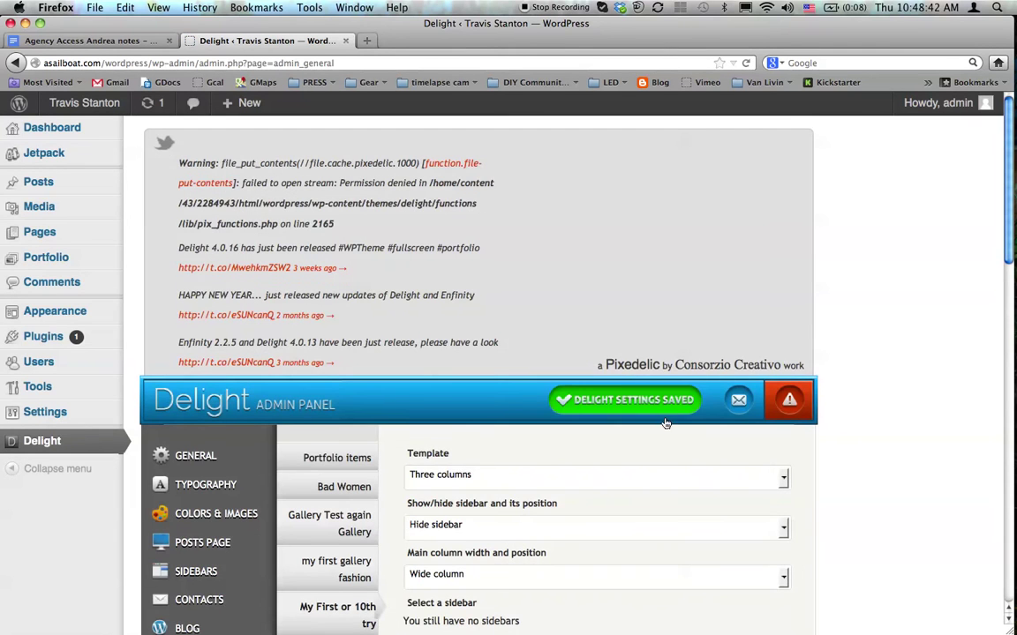
pyautogui.scroll(-15, 572, 448)
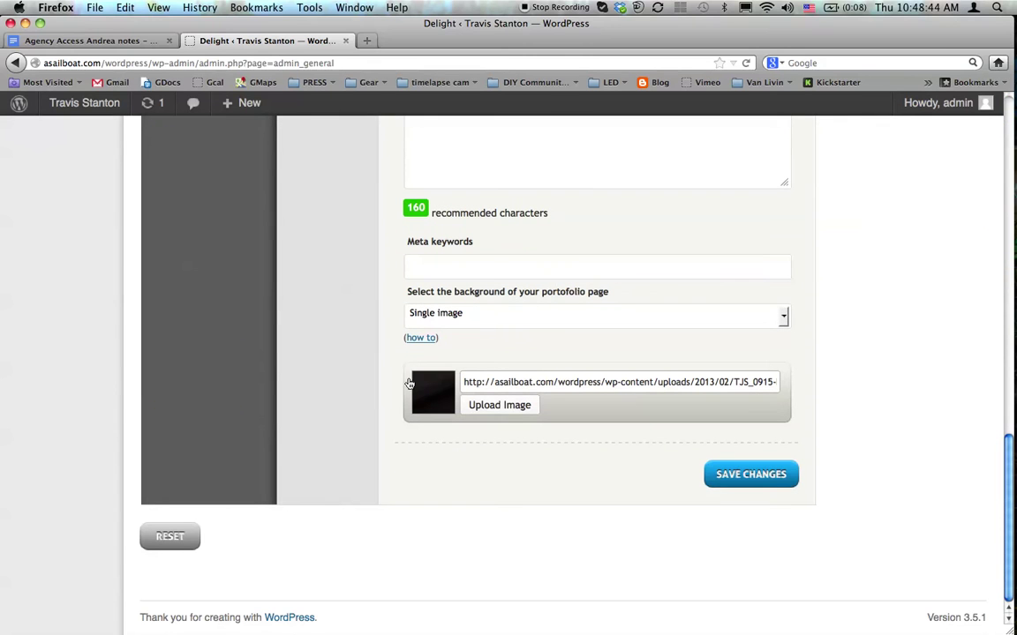
pyautogui.scroll(10, 628, 385)
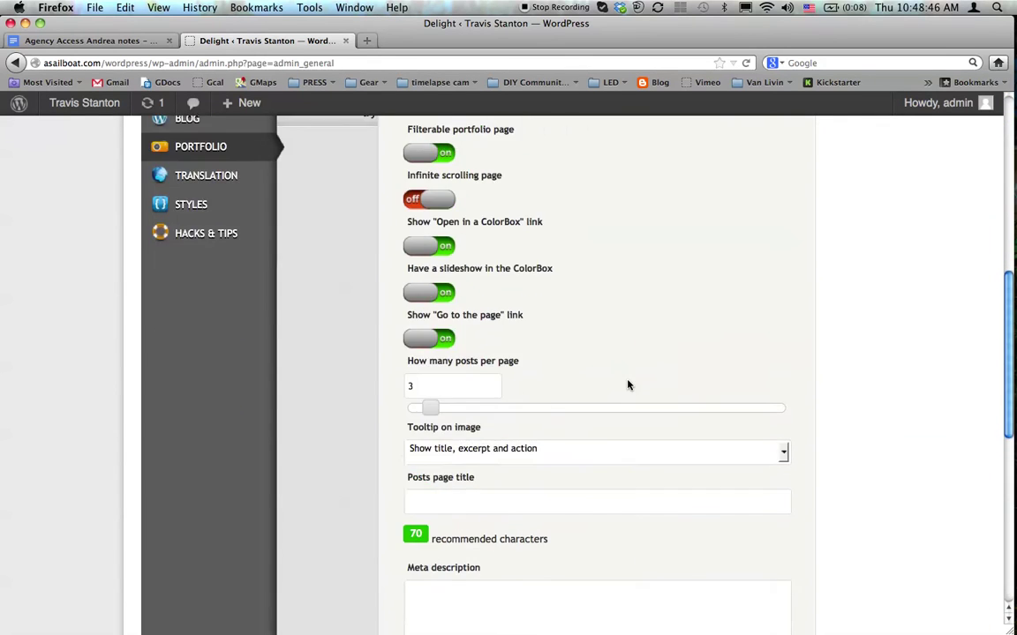
pyautogui.scroll(5, 628, 385)
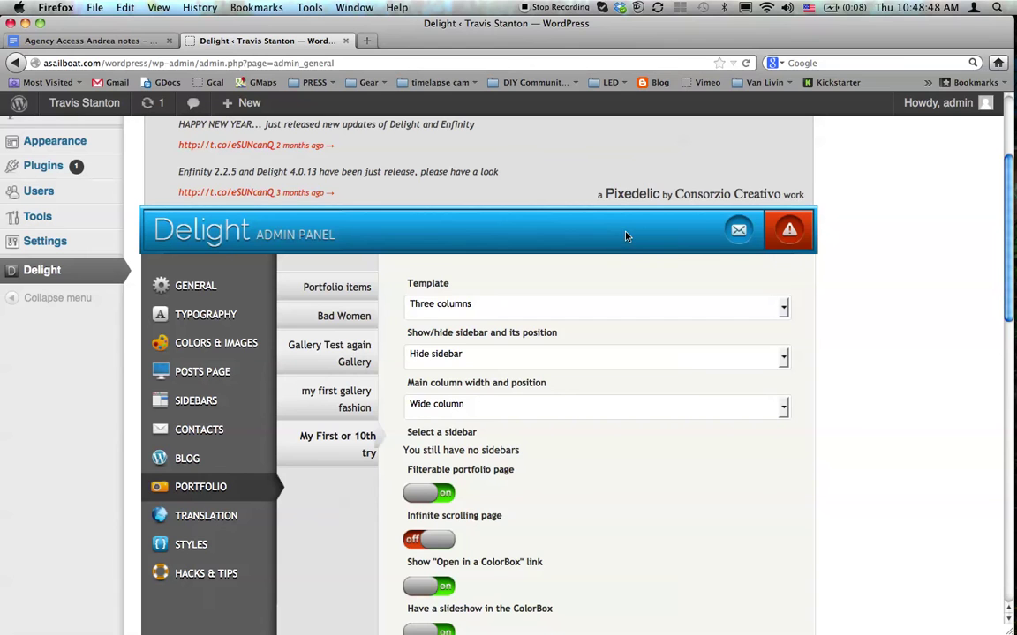
# - In Chrome, play the tutorial's section on building a menu up to 05:22
pyautogui.press('super+Tab')
pyautogui.click(300, 501)
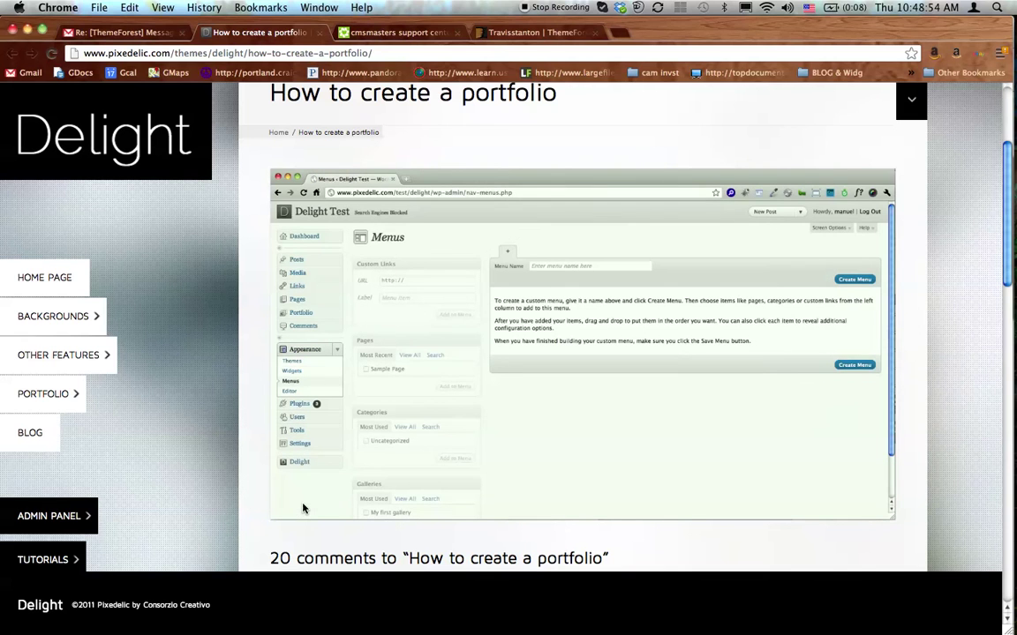
pyautogui.moveTo(313, 399)
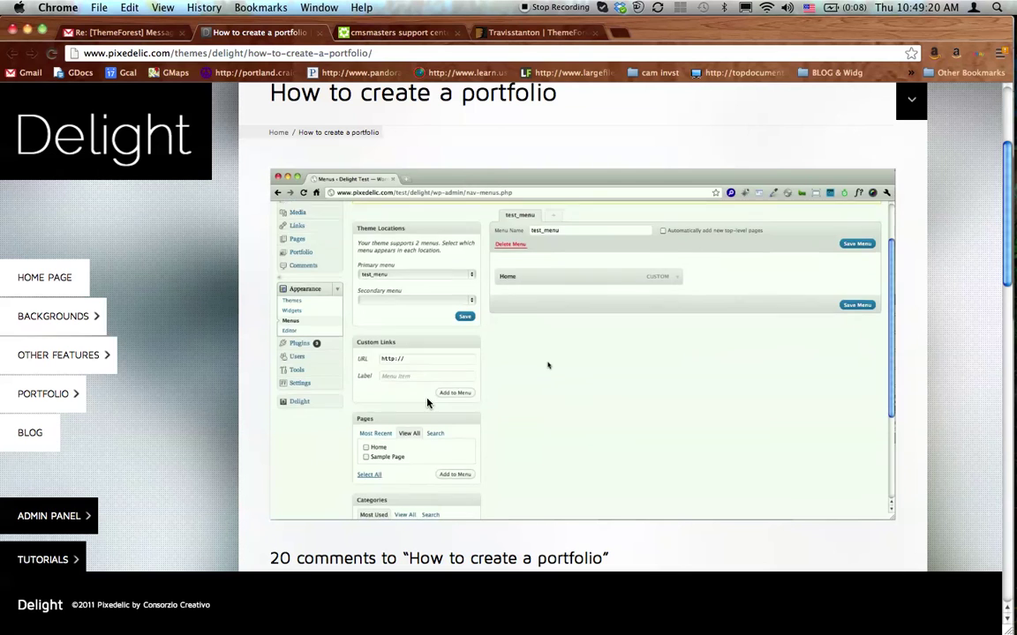
pyautogui.moveTo(299, 499)
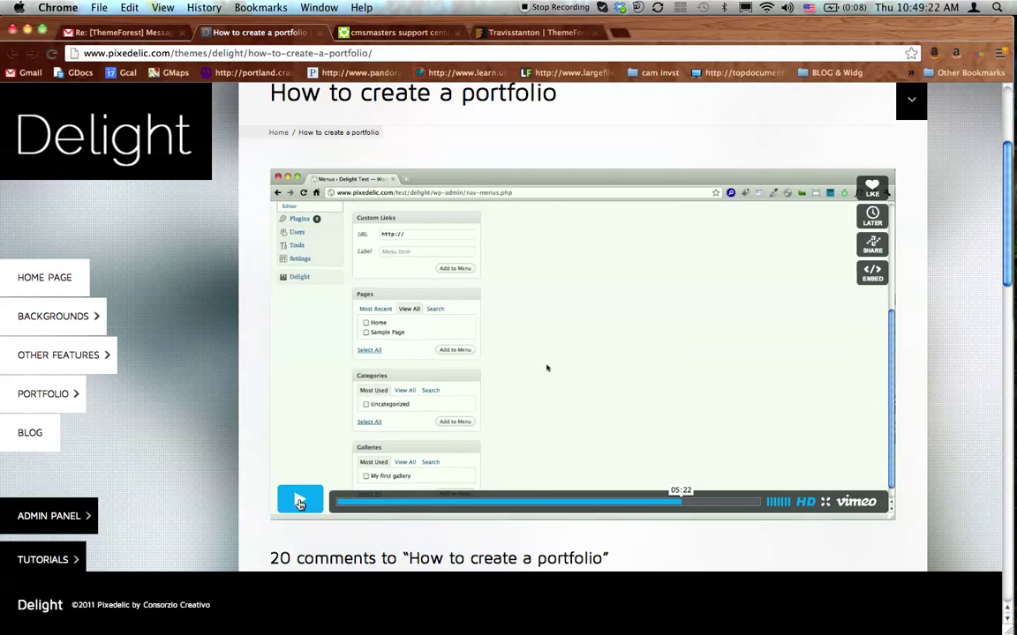
# - Back in Firefox, leave the Delight admin panel and open the Menus page of the Appearance settings
pyautogui.press('super+Tab')
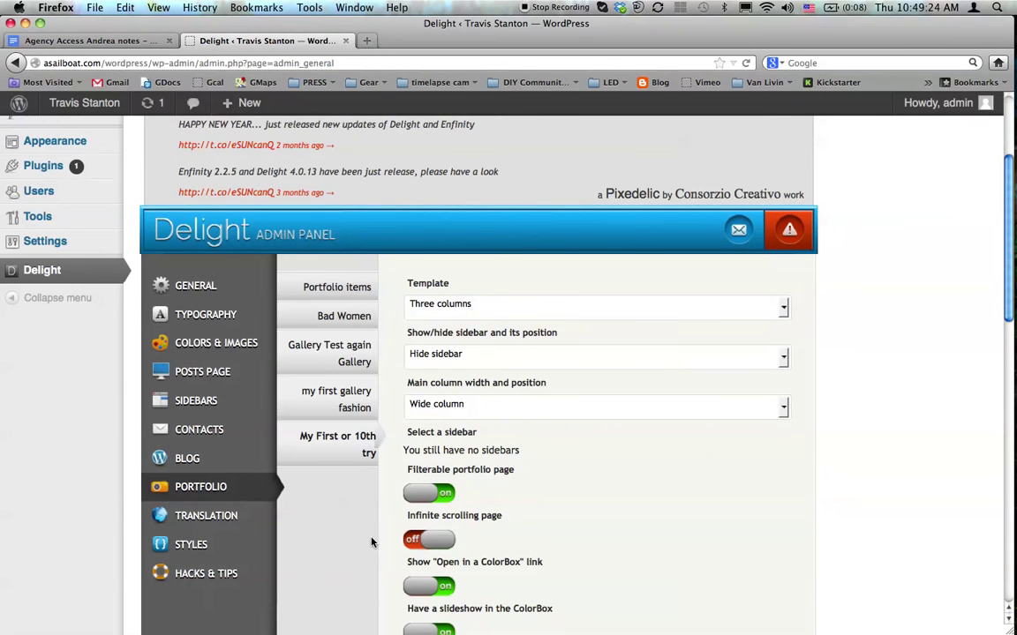
pyautogui.scroll(-5, 501, 468)
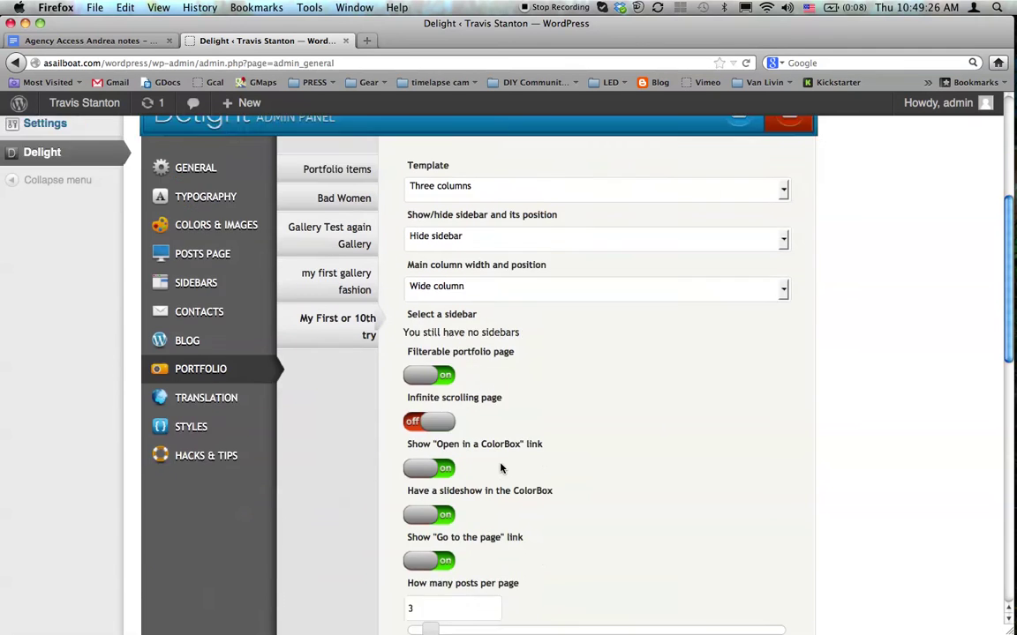
pyautogui.scroll(-5, 500, 468)
pyautogui.scroll(7, 353, 432)
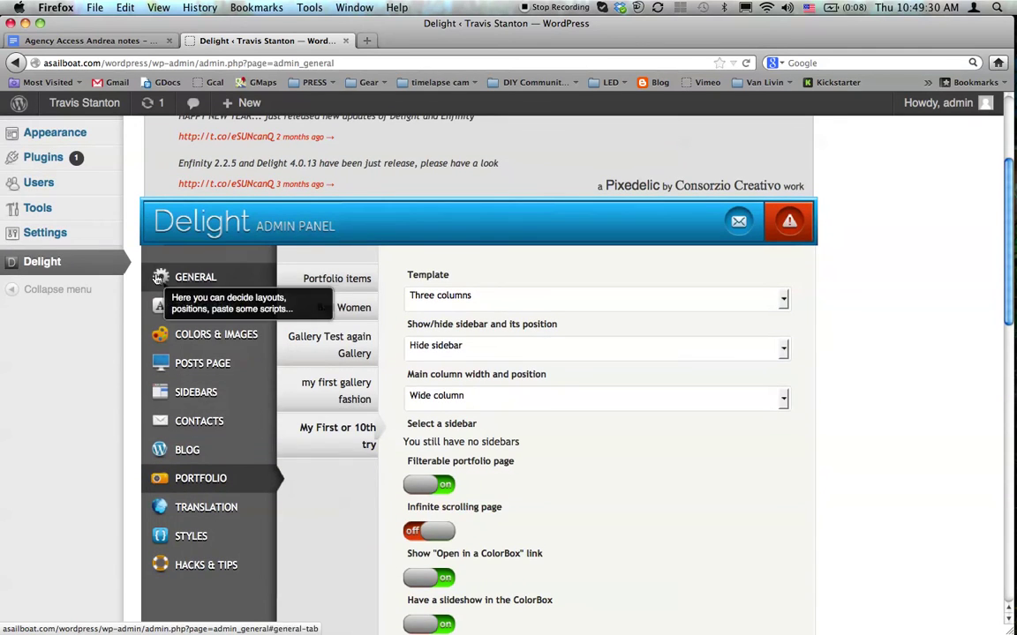
pyautogui.scroll(2, 157, 278)
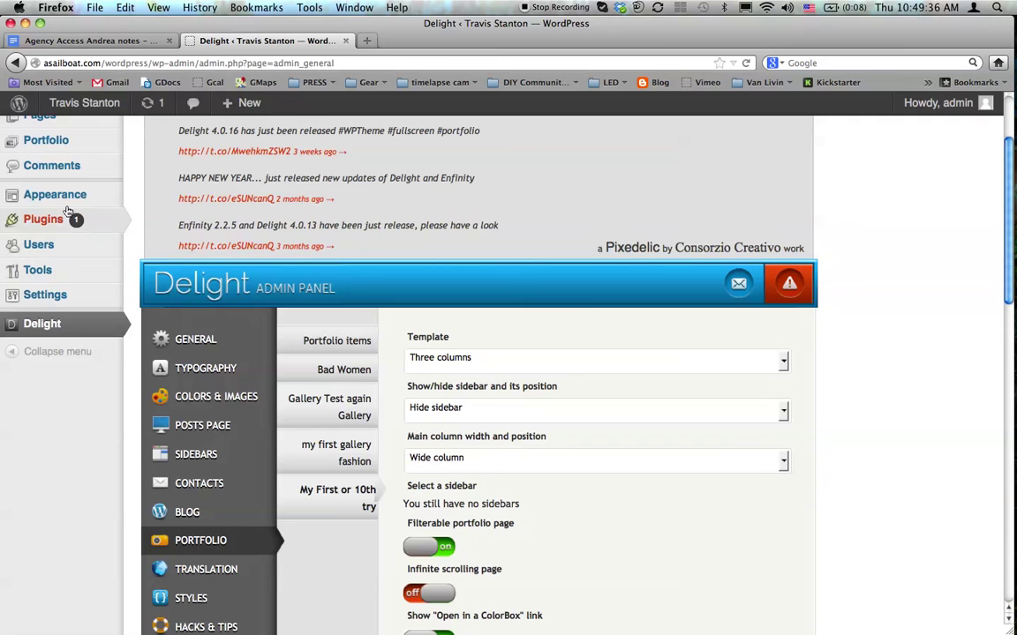
pyautogui.moveTo(72, 204)
pyautogui.click(141, 213)
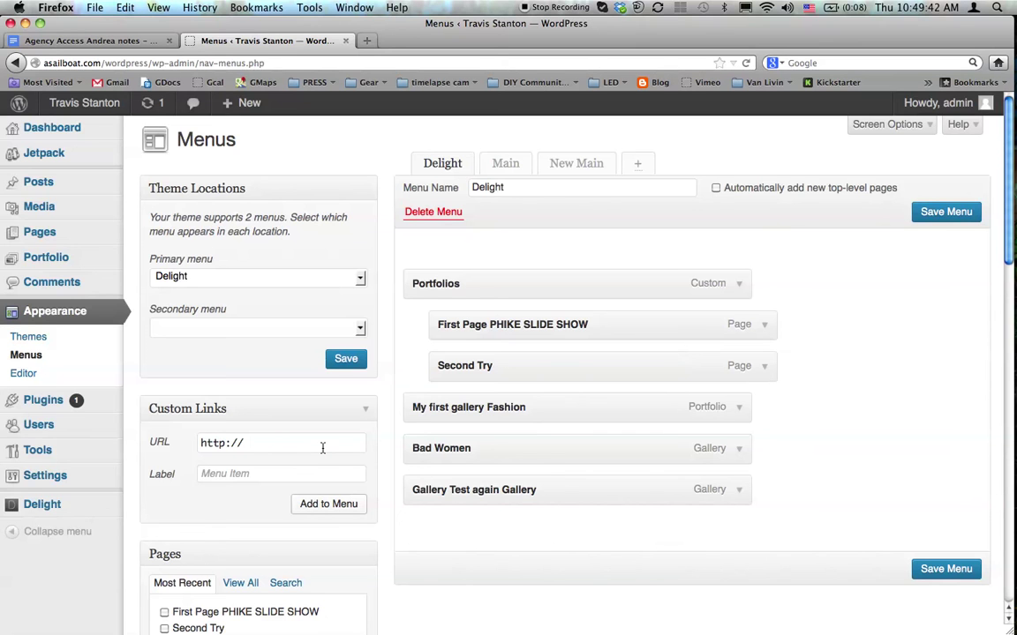
# - List all available pages in the Pages box and look over the Portfolio items below it
pyautogui.scroll(-3, 322, 448)
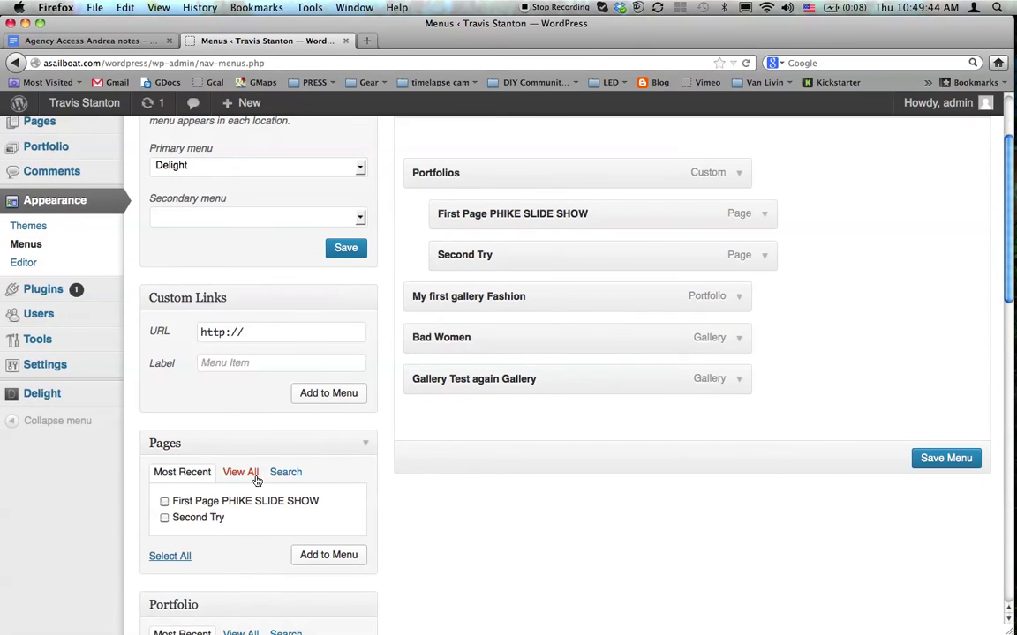
pyautogui.click(244, 473)
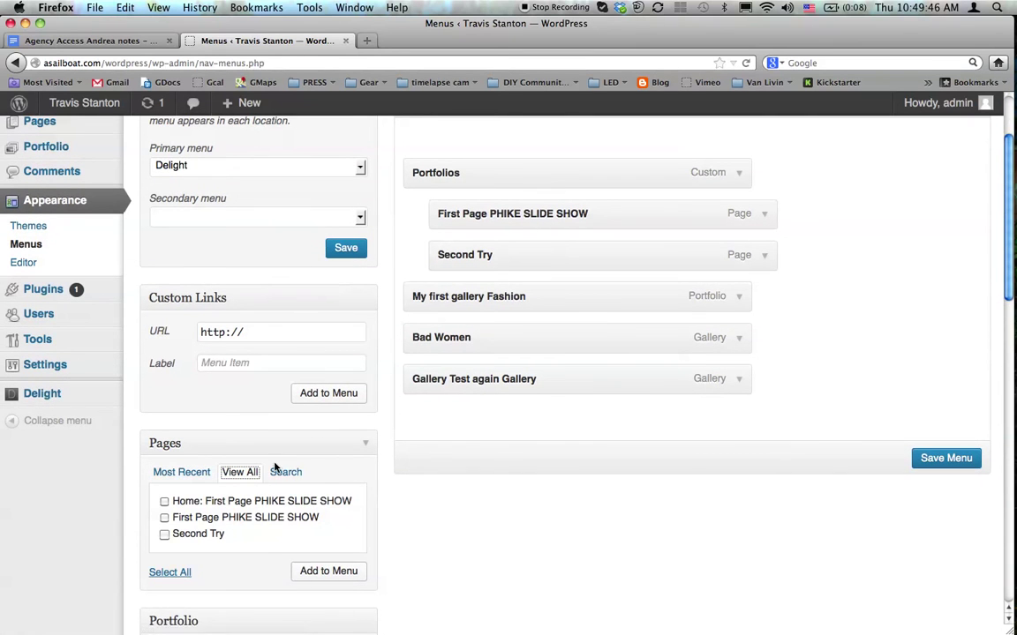
pyautogui.scroll(-4, 214, 433)
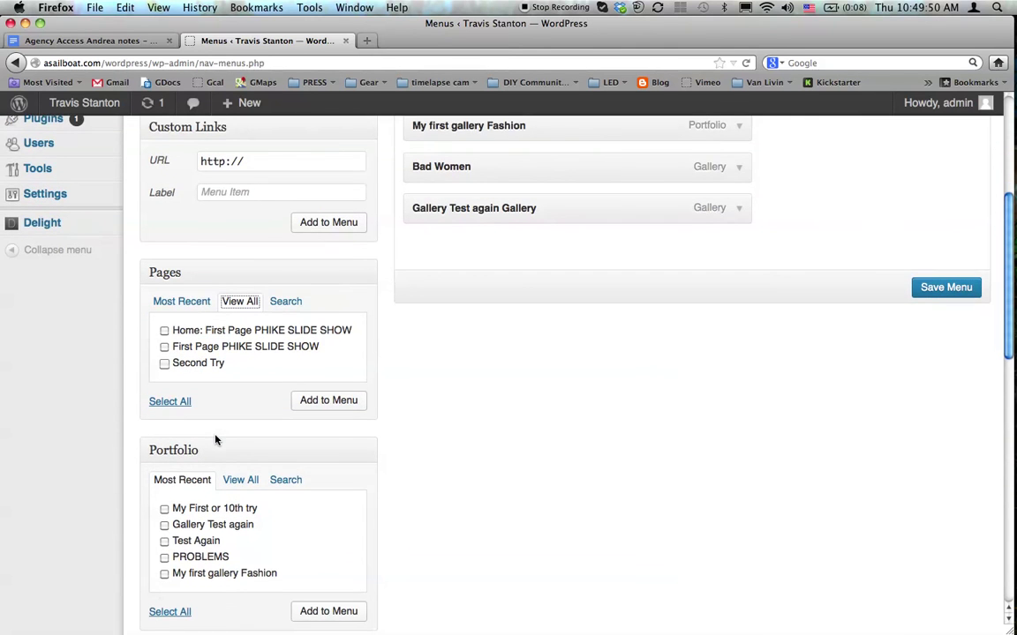
# - Switch to Chrome, play the tutorial up to 05:45, pause it and return to the Menus page in Firefox
pyautogui.press('super+Tab')
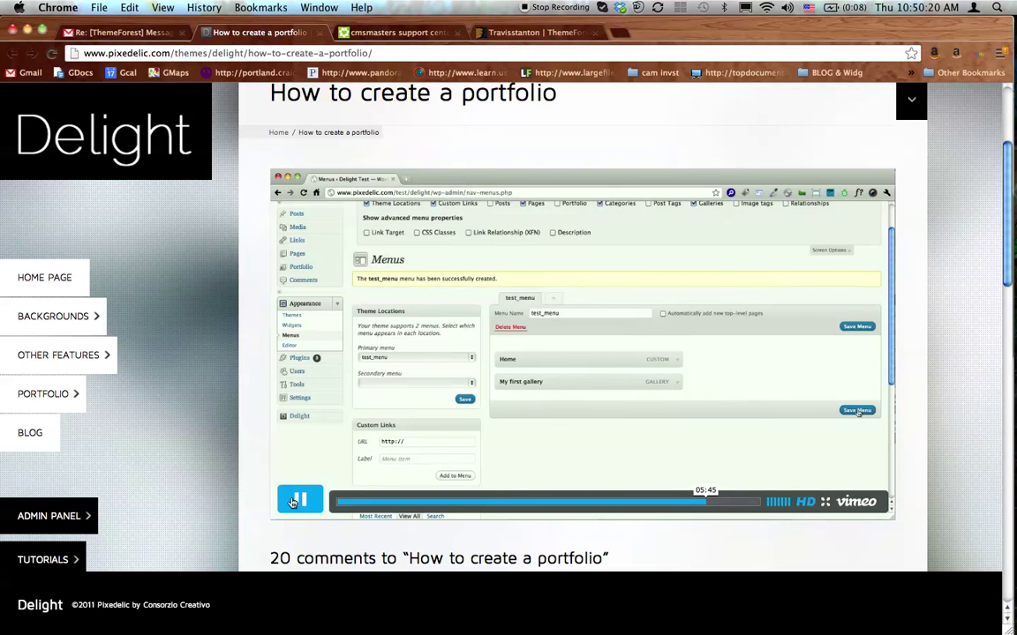
pyautogui.click(293, 502)
pyautogui.press('super+Tab')
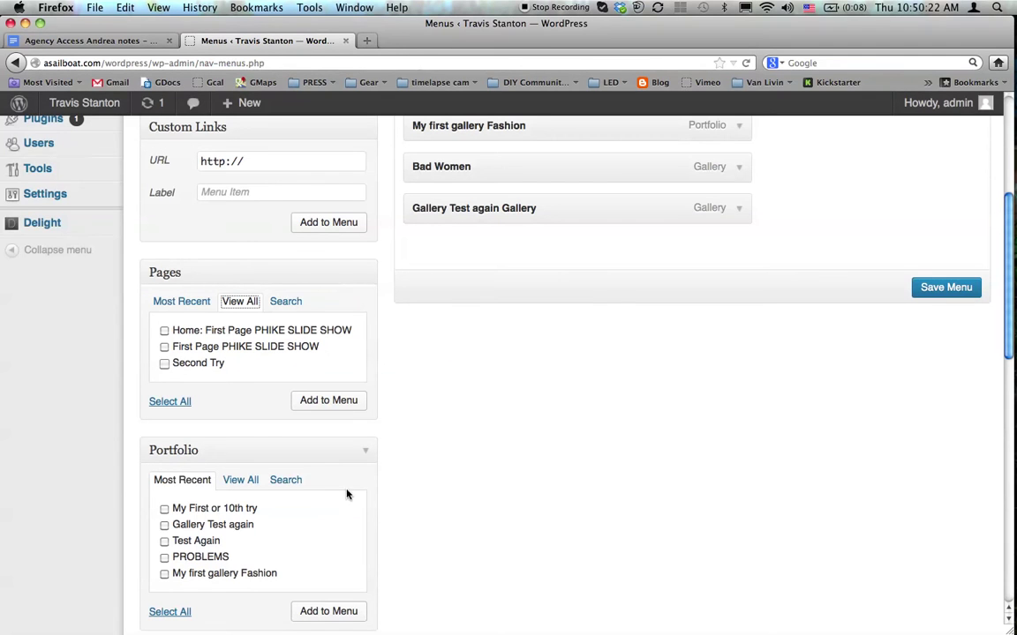
# - Try to add the "My First or 10th try" gallery to the Delight menu
pyautogui.scroll(-1, 301, 552)
pyautogui.scroll(-10, 301, 551)
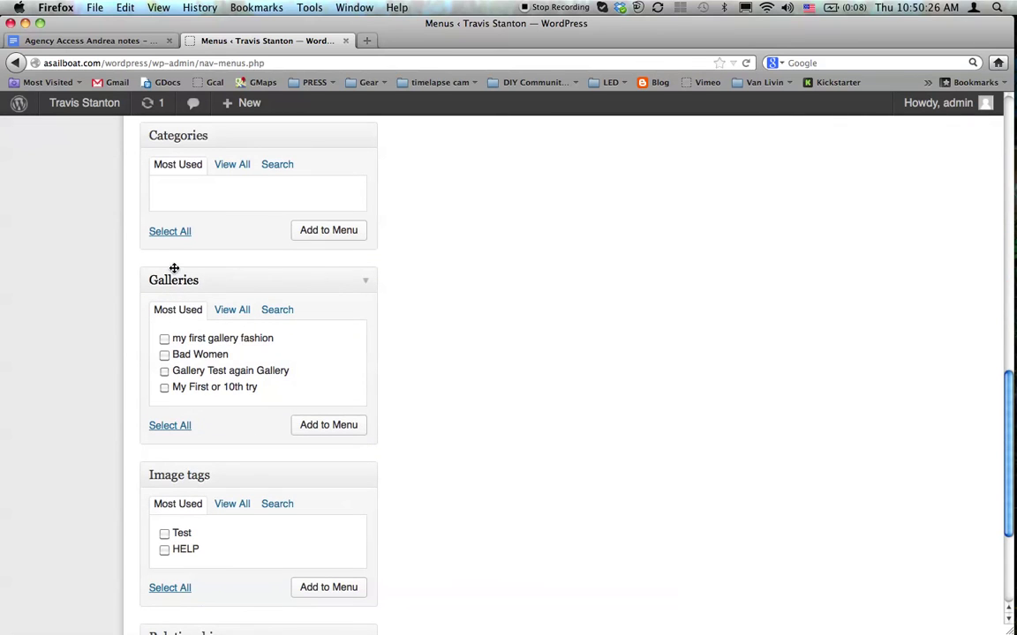
pyautogui.click(164, 388)
pyautogui.click(333, 426)
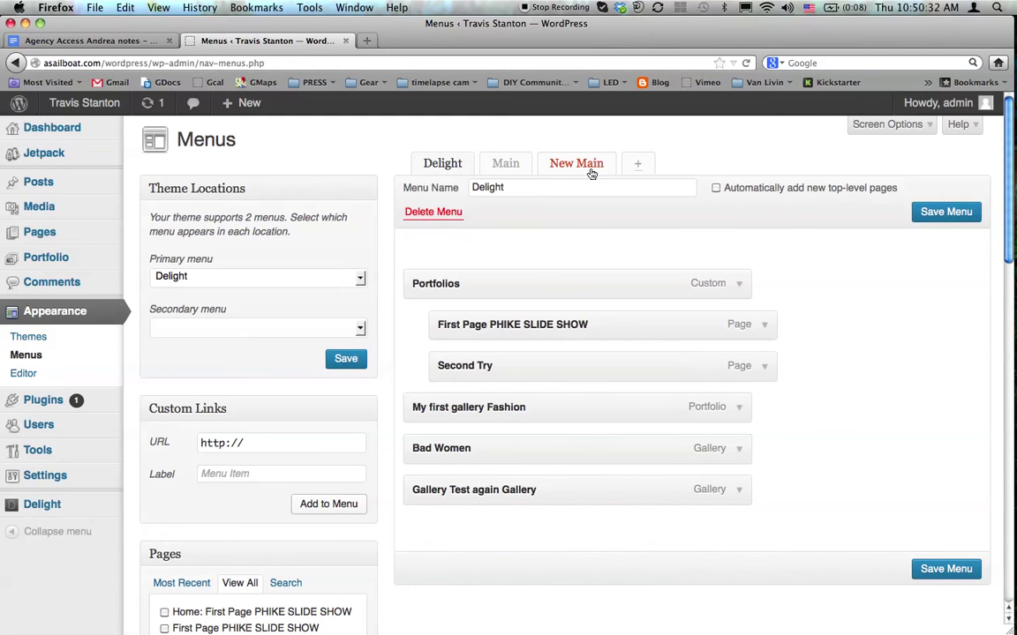
# - Create a new custom menu named "10th Menu"
pyautogui.click(637, 163)
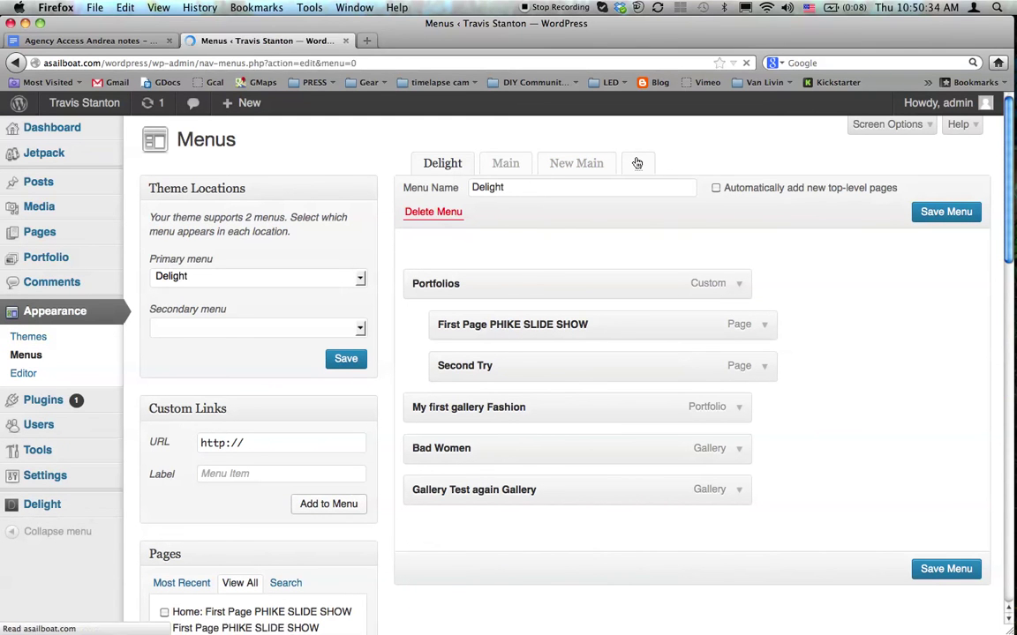
pyautogui.click(605, 192)
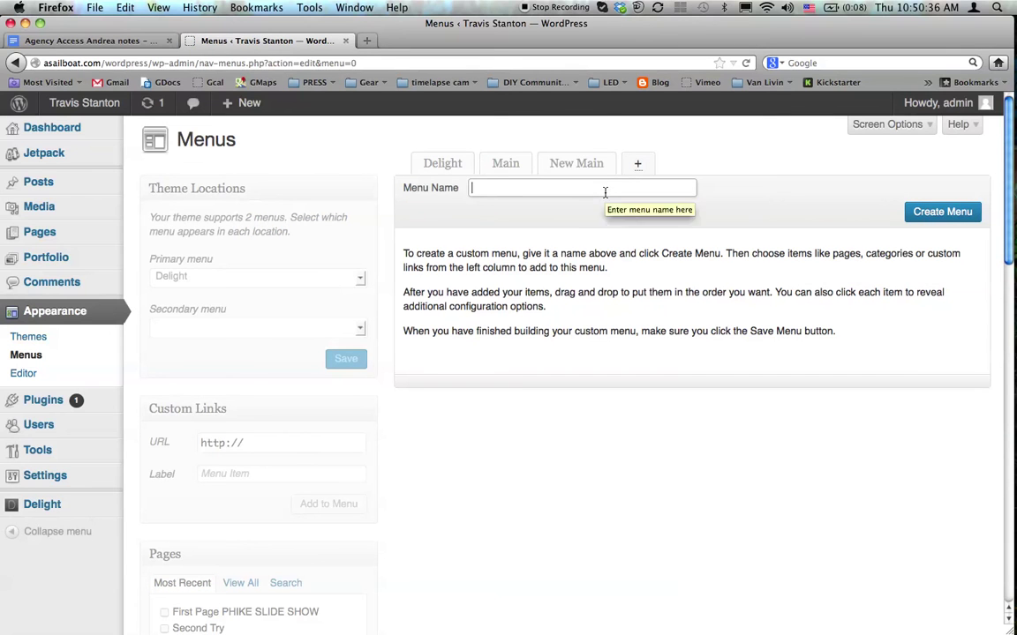
pyautogui.write('10th')
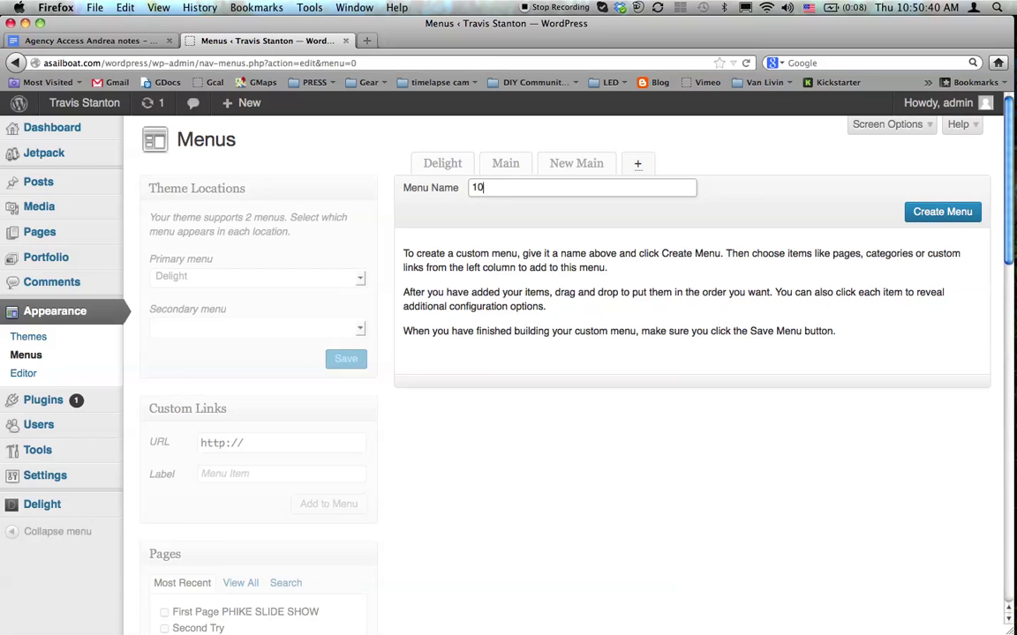
pyautogui.press('BackSpace')
pyautogui.write('th Menu')
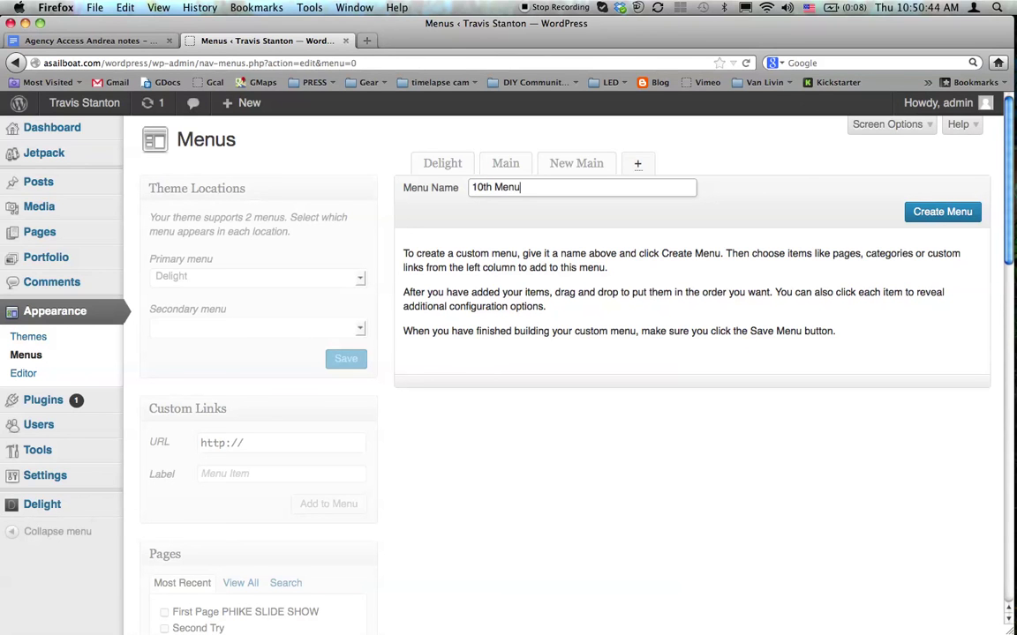
pyautogui.click(906, 212)
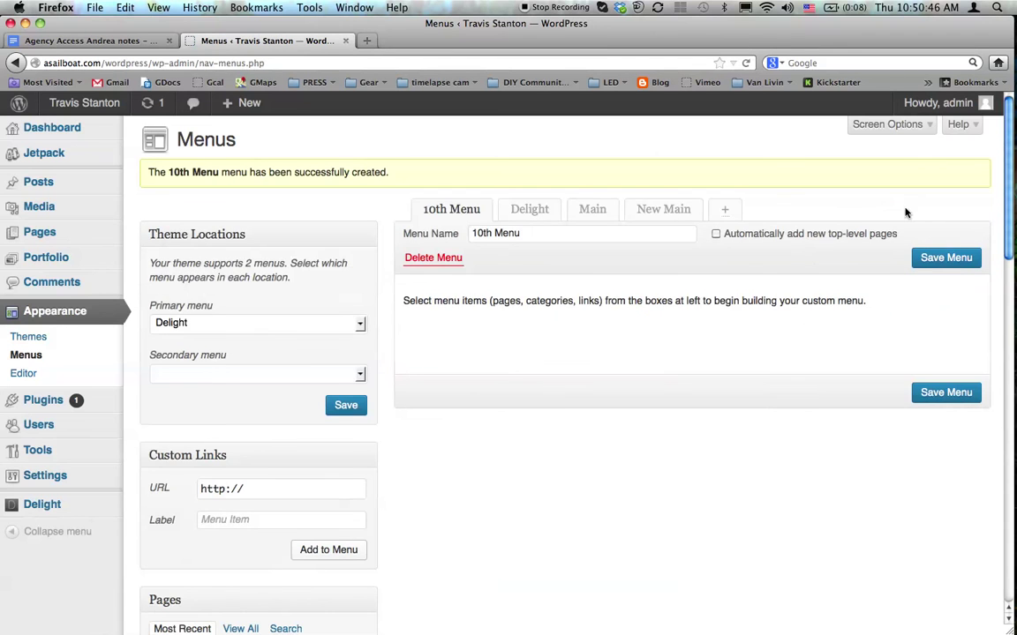
pyautogui.scroll(-5, 533, 340)
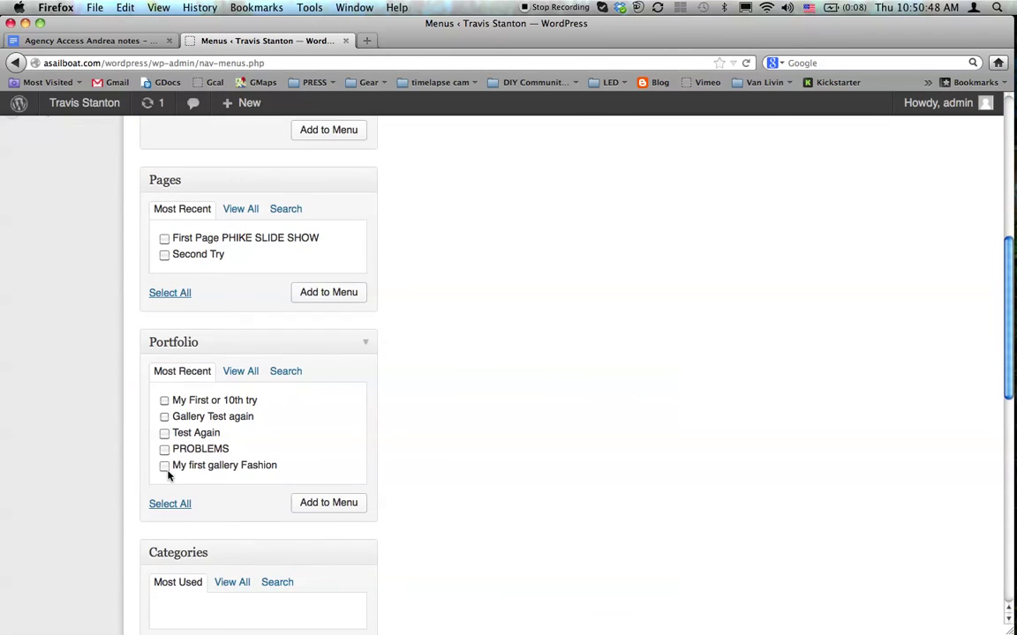
# - Add the "My First or 10th try" gallery from the Galleries box to the 10th Menu
pyautogui.scroll(-6, 295, 486)
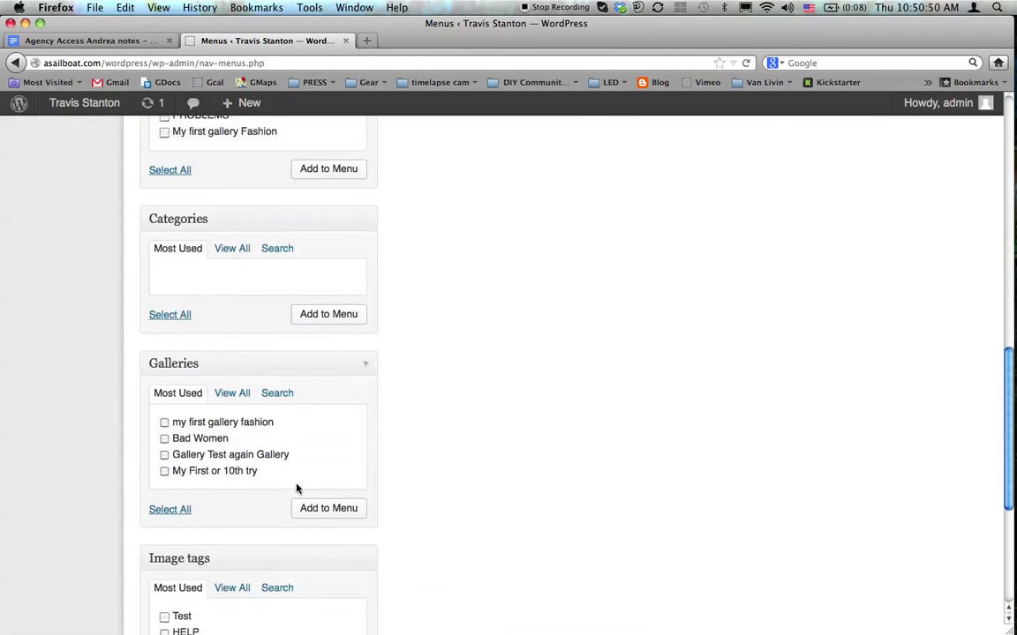
pyautogui.click(164, 331)
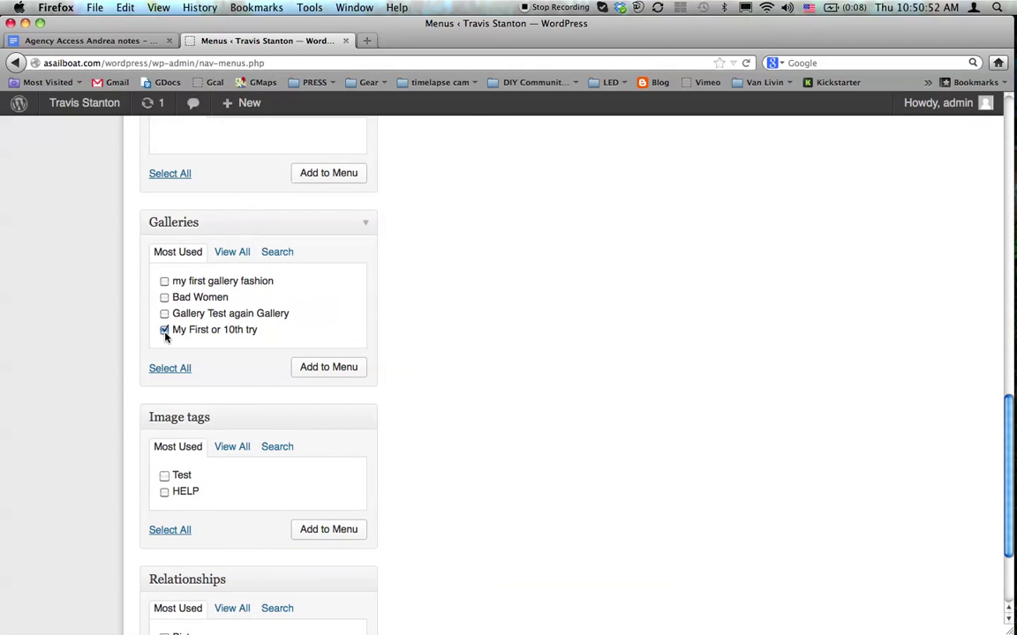
pyautogui.click(322, 369)
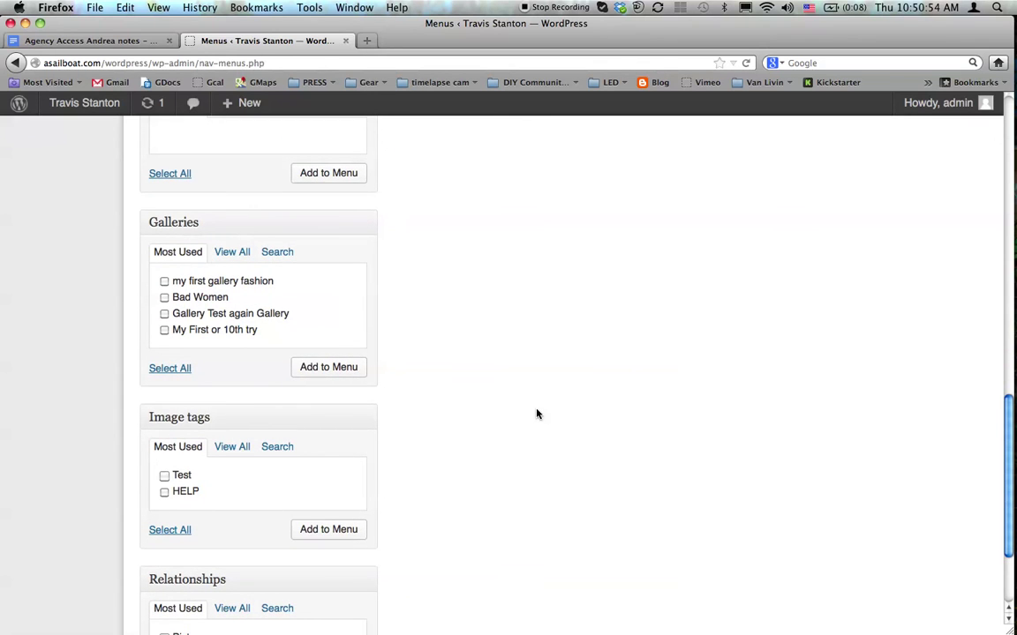
pyautogui.scroll(5, 537, 414)
pyautogui.scroll(6, 537, 414)
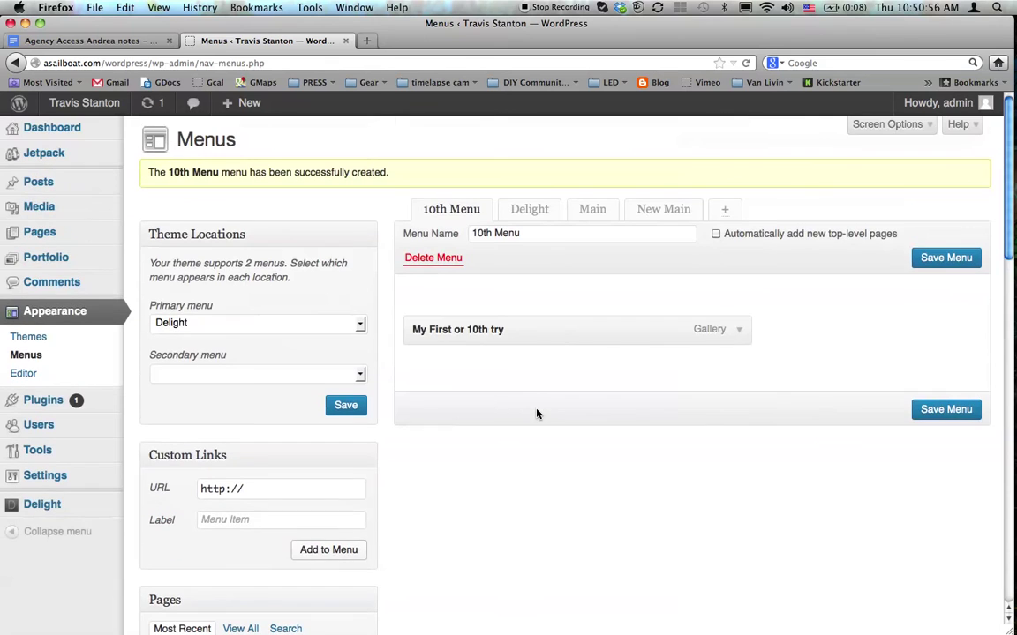
# - List all pages in the Pages box and add "Home: First Page PHIKE SLIDE SHOW" to the 10th Menu
pyautogui.scroll(-3, 338, 550)
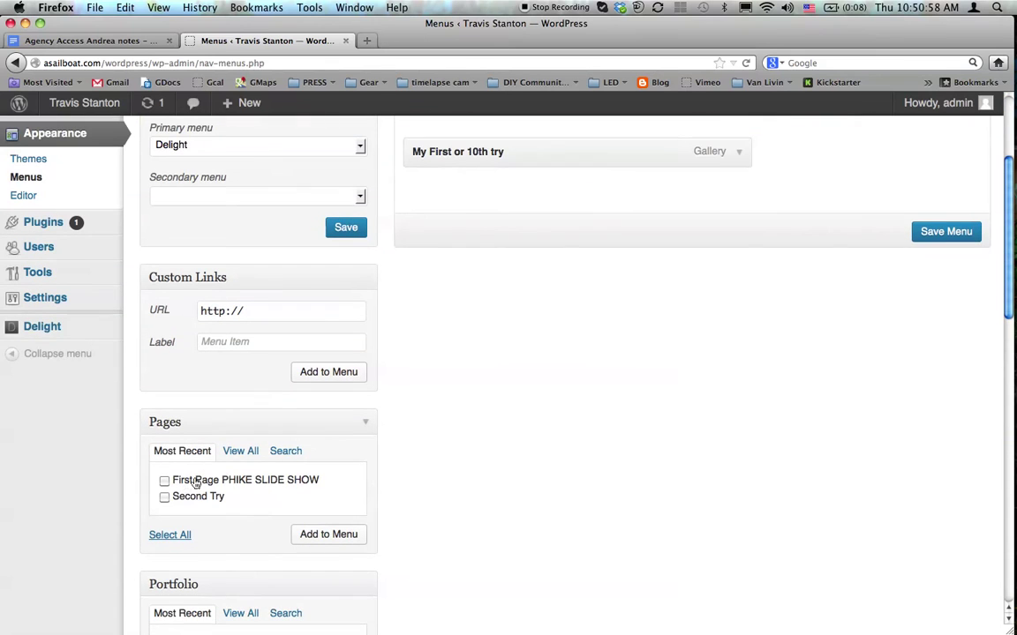
pyautogui.click(236, 451)
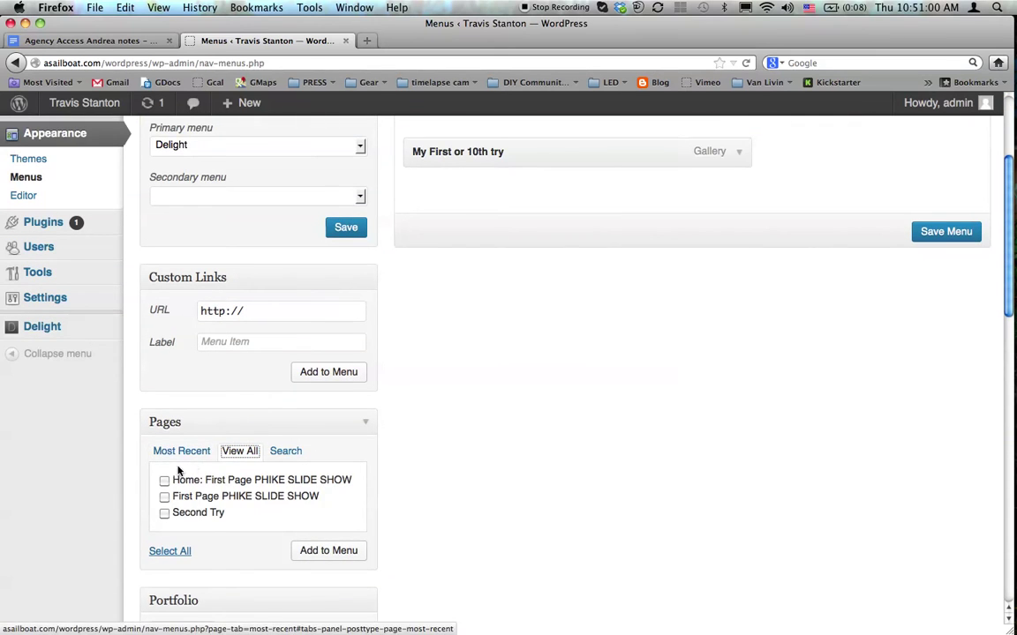
pyautogui.click(167, 481)
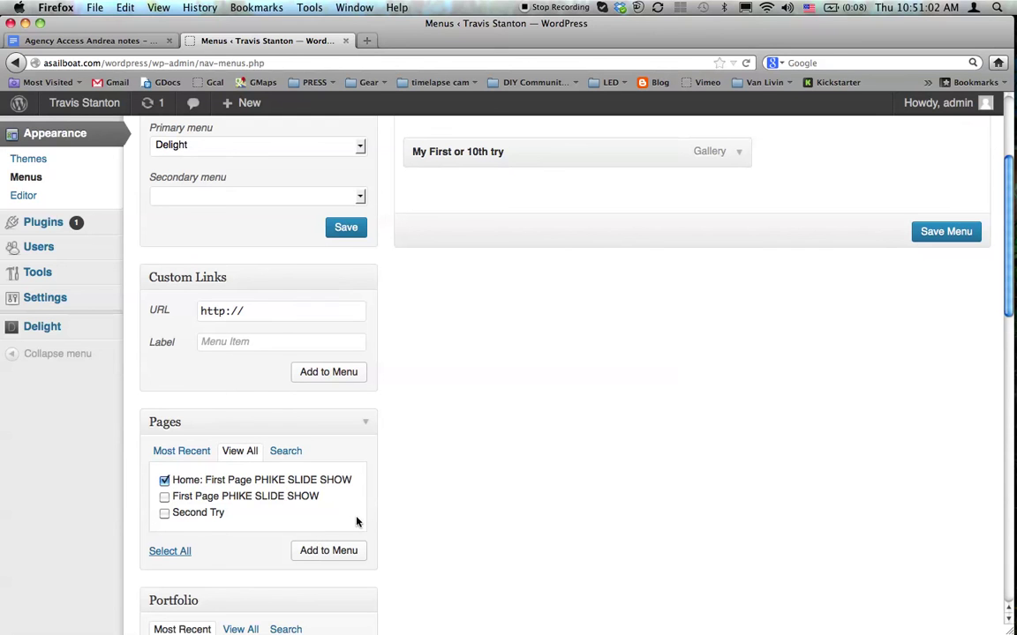
pyautogui.click(333, 550)
pyautogui.scroll(3, 583, 511)
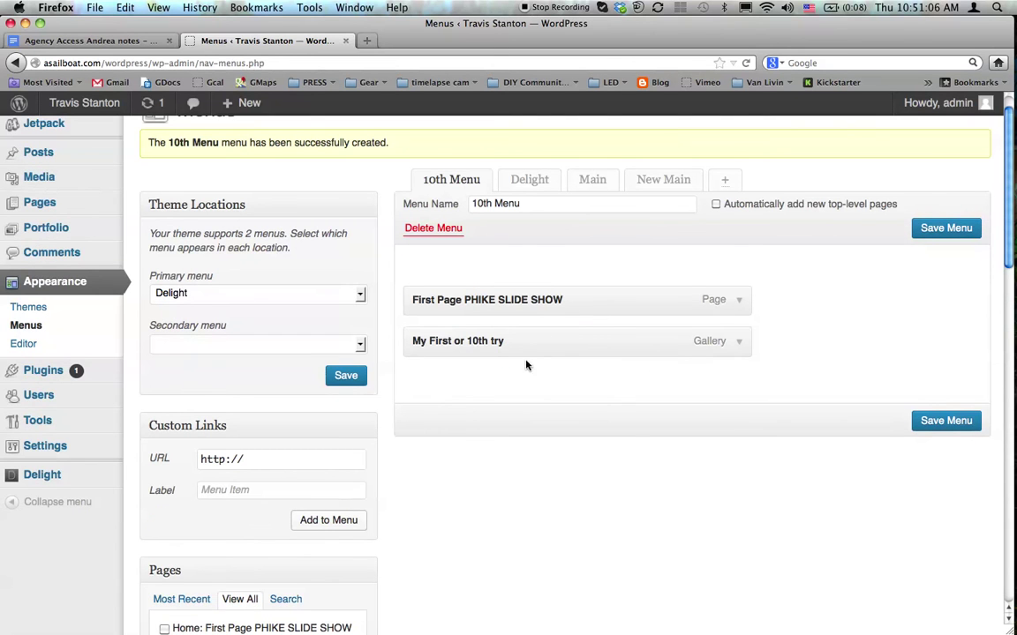
# - Switch to Chrome, play the tutorial up to 06:04, pause it and return to the Menus page in Firefox
pyautogui.press('super+Tab')
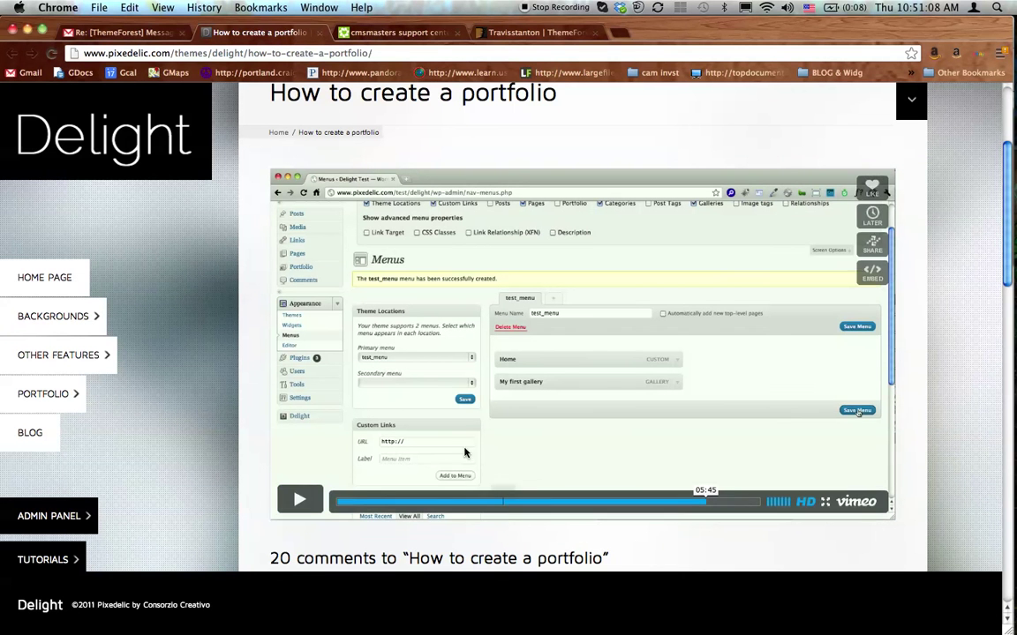
pyautogui.click(307, 501)
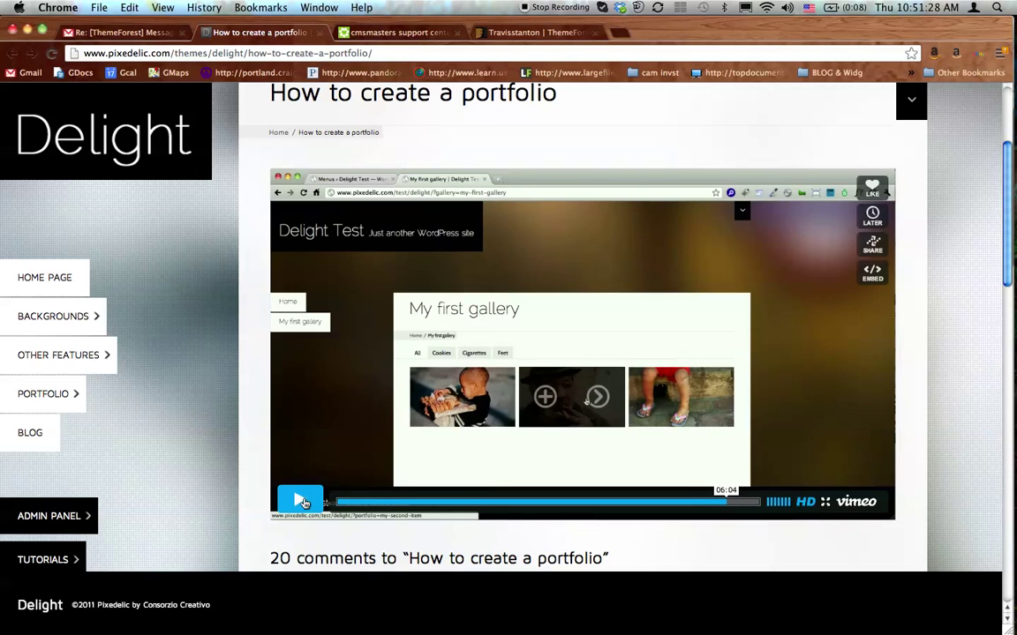
pyautogui.press('super+Tab')
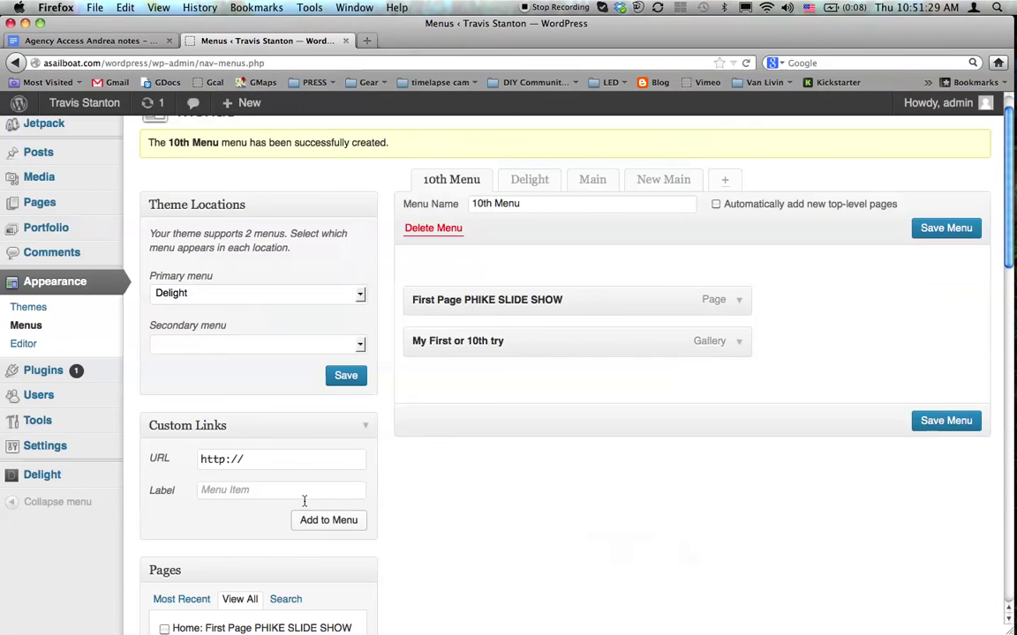
# - Save the 10th Menu and check the navigation on the live site's home page before returning to the Menus page
pyautogui.click(919, 421)
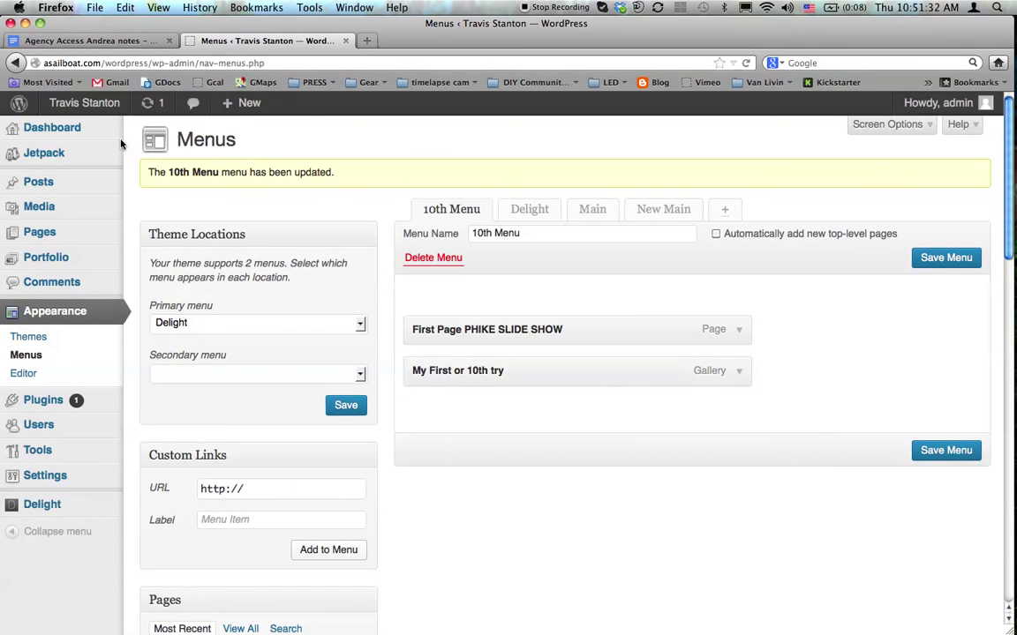
pyautogui.moveTo(79, 102)
pyautogui.click(79, 131)
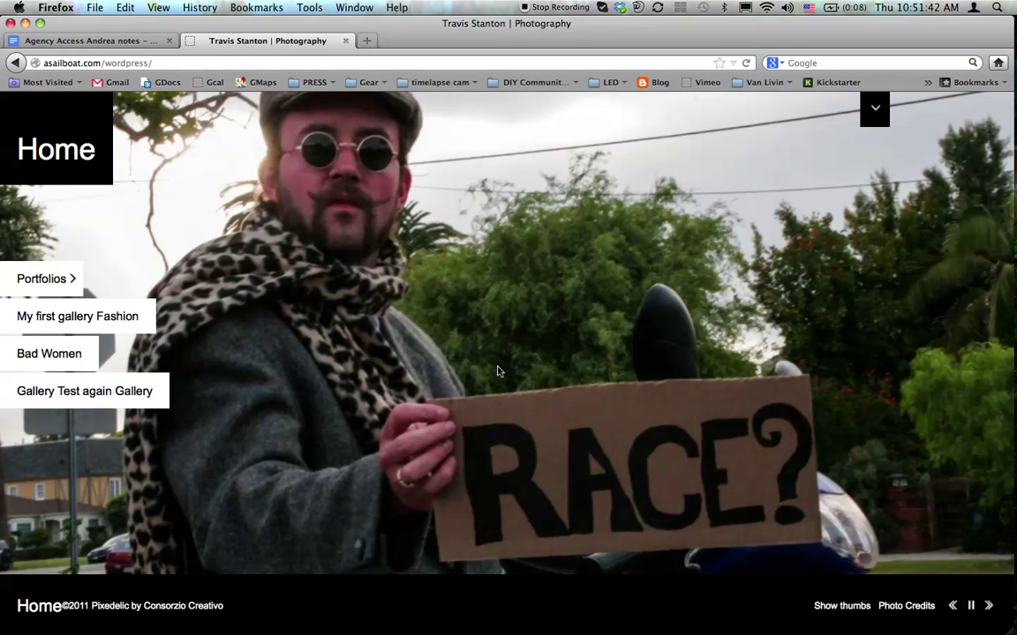
pyautogui.moveTo(41, 279)
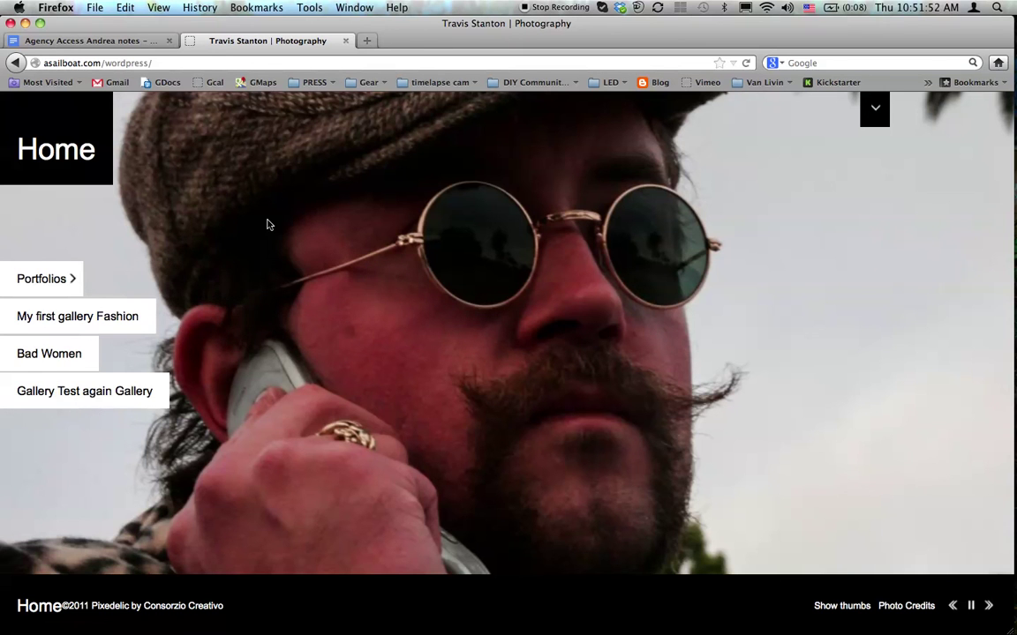
pyautogui.press('super+bracketleft')
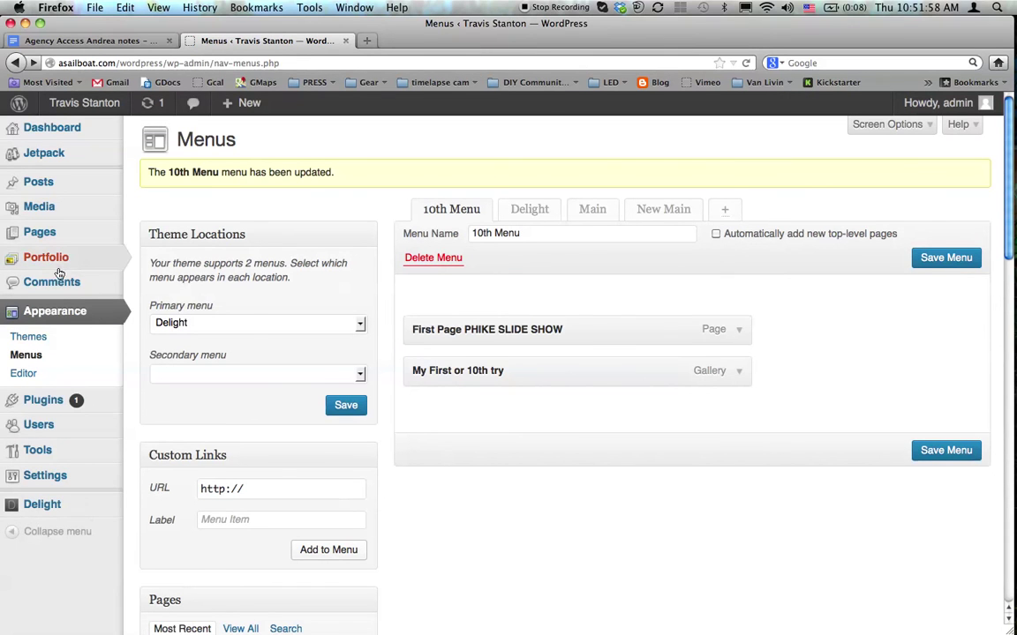
# - View the "My First or 10th try" gallery on the live site from the Galleries list, expanding and collapsing its content box
pyautogui.moveTo(59, 256)
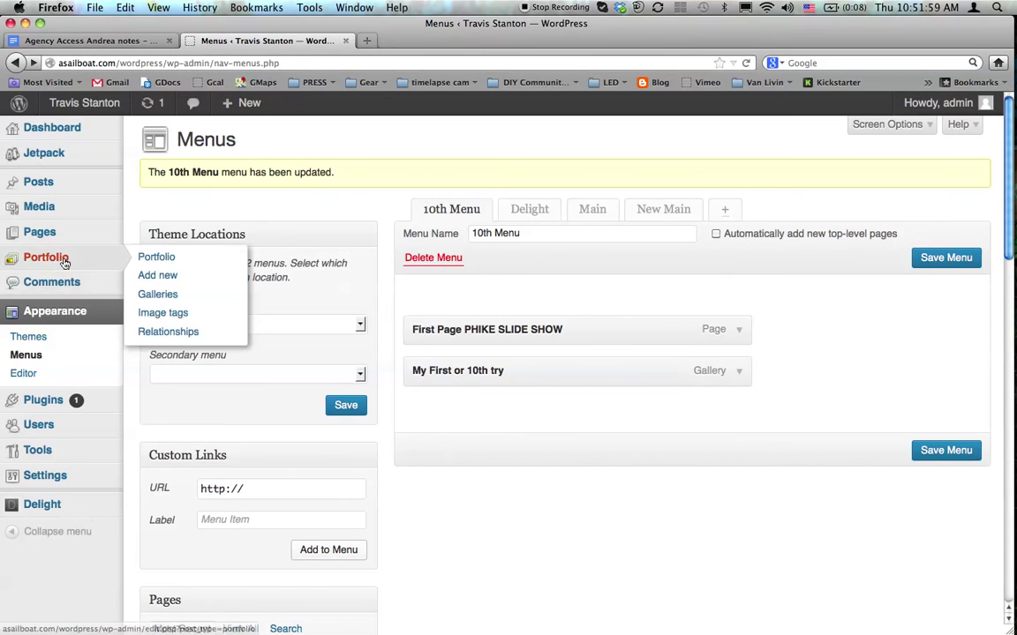
pyautogui.click(160, 297)
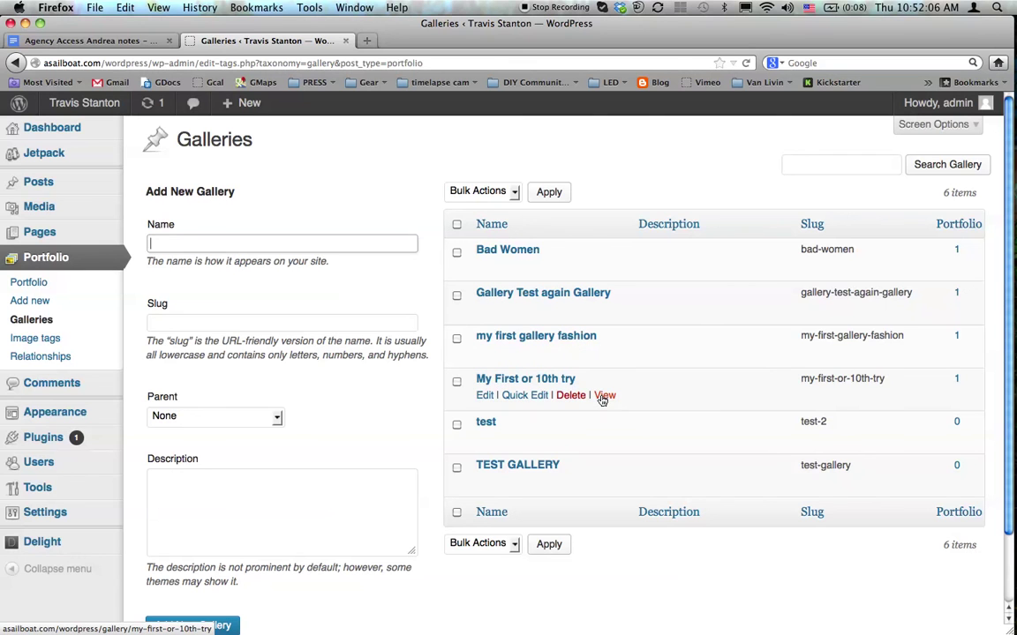
pyautogui.click(604, 396)
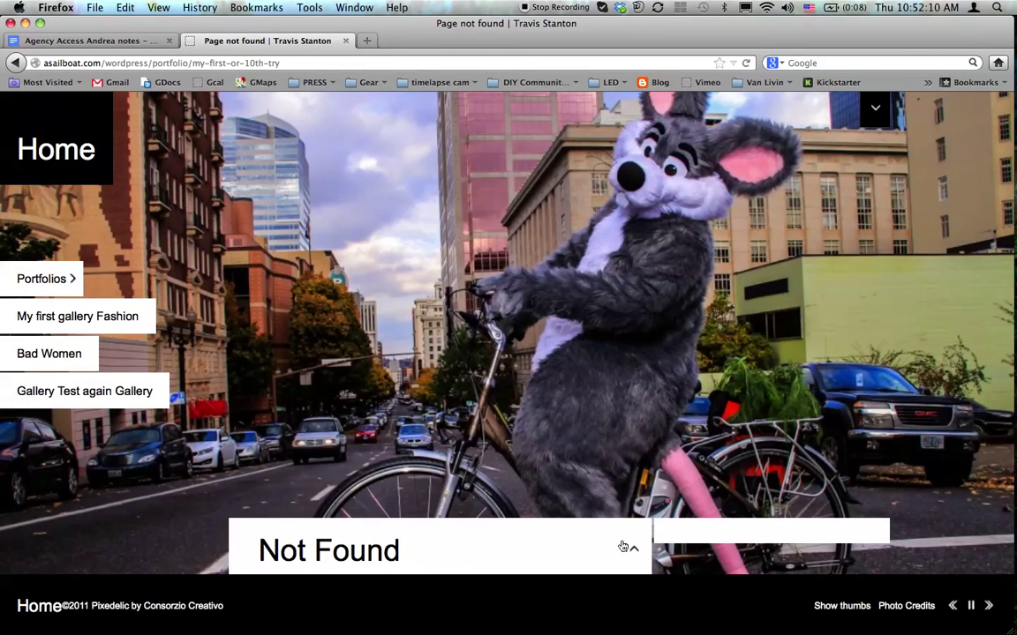
pyautogui.click(636, 551)
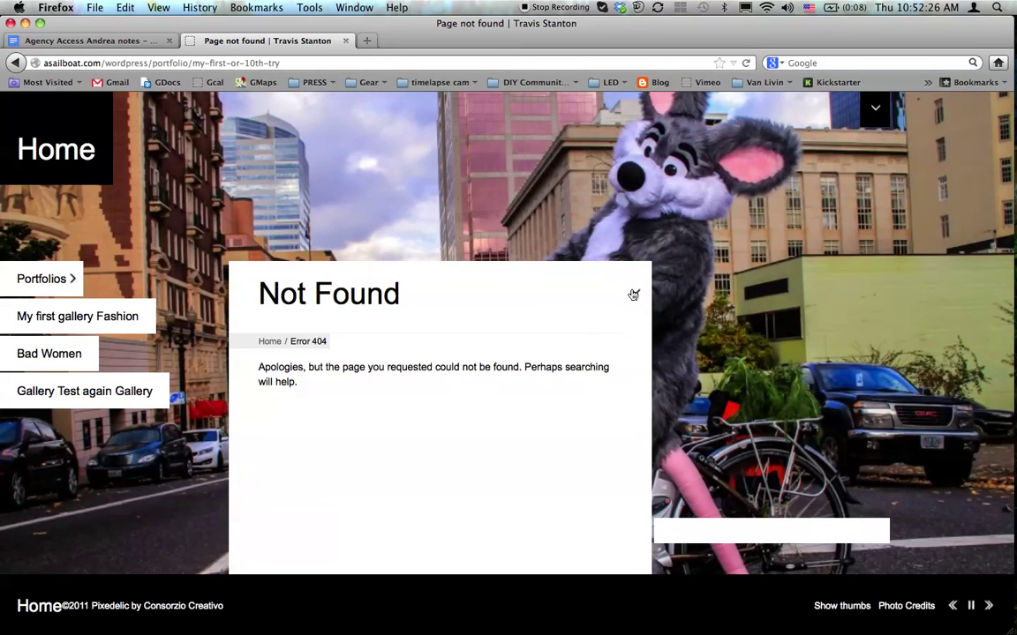
pyautogui.click(632, 290)
# - Switch to Chrome and resume the portfolio tutorial video from 06:04
pyautogui.press('super+Tab')
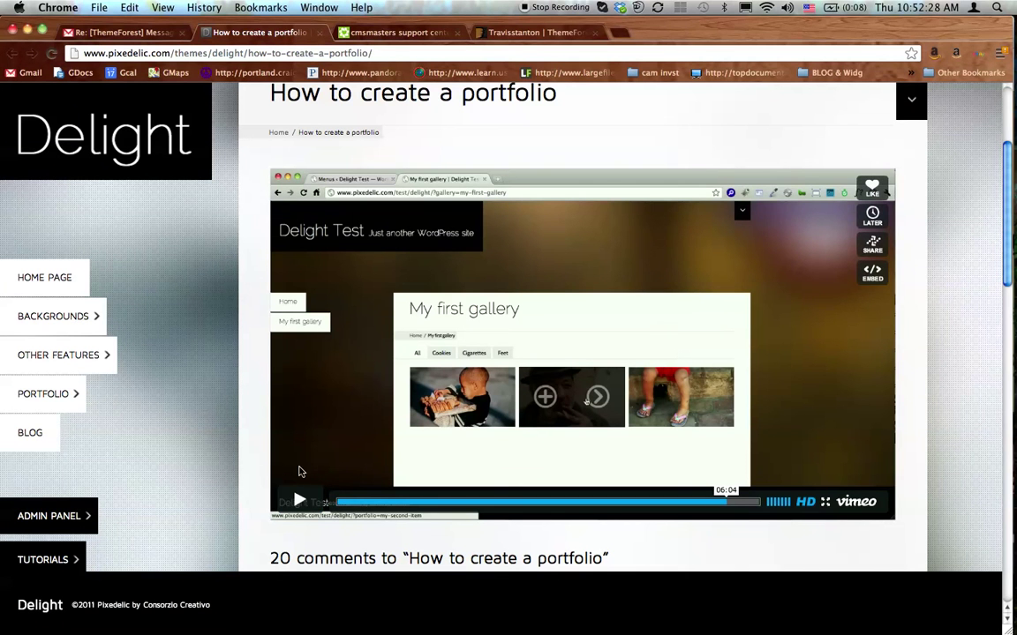
pyautogui.click(297, 518)
pyautogui.click(298, 497)
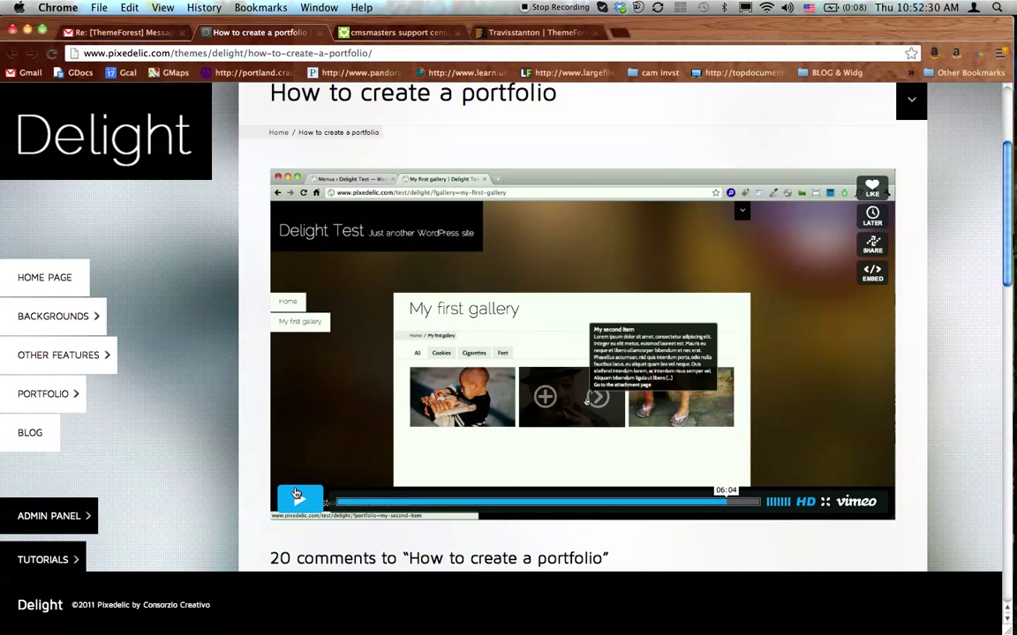
pyautogui.click(297, 497)
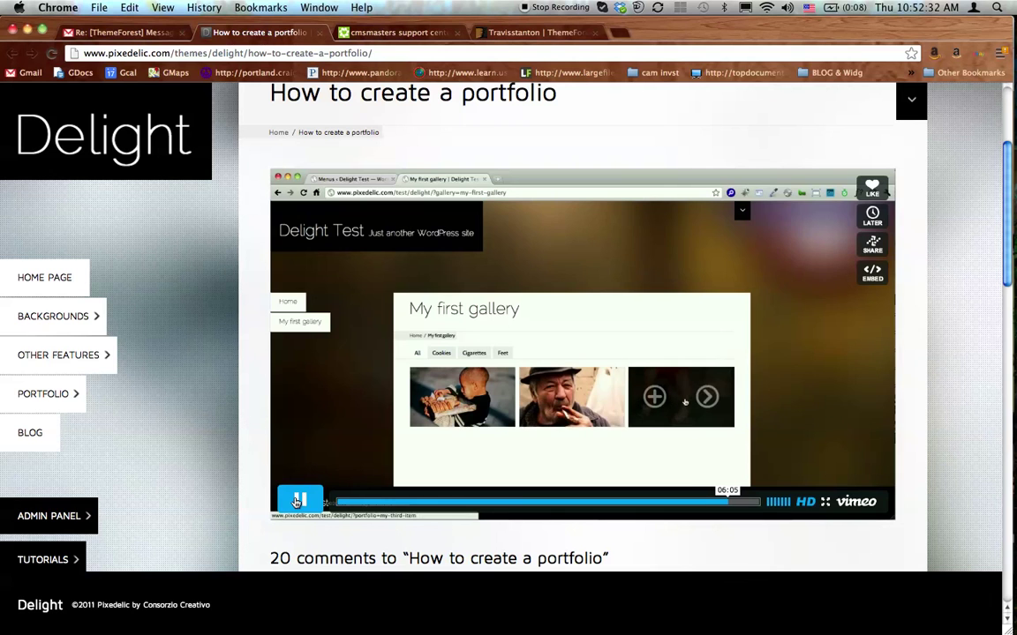